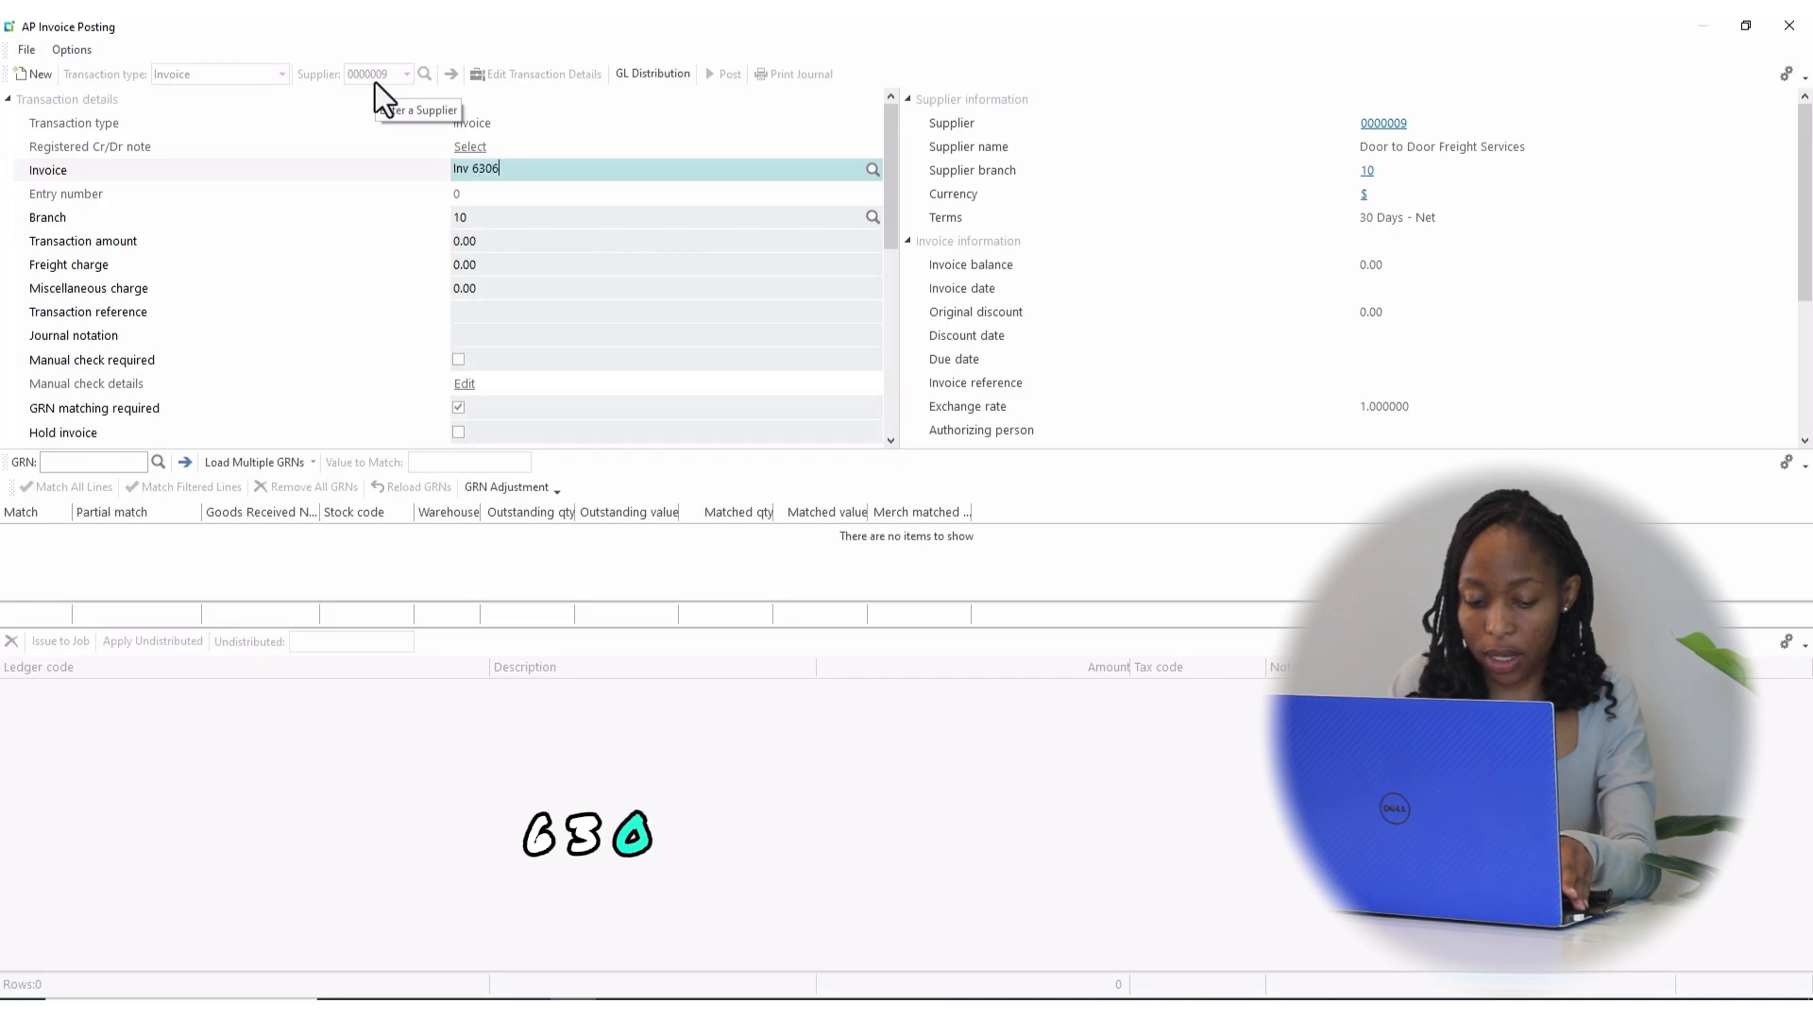
Step: Set the transaction amount of invoice Inv 6306 to 250
key("Tab")
key("Tab")
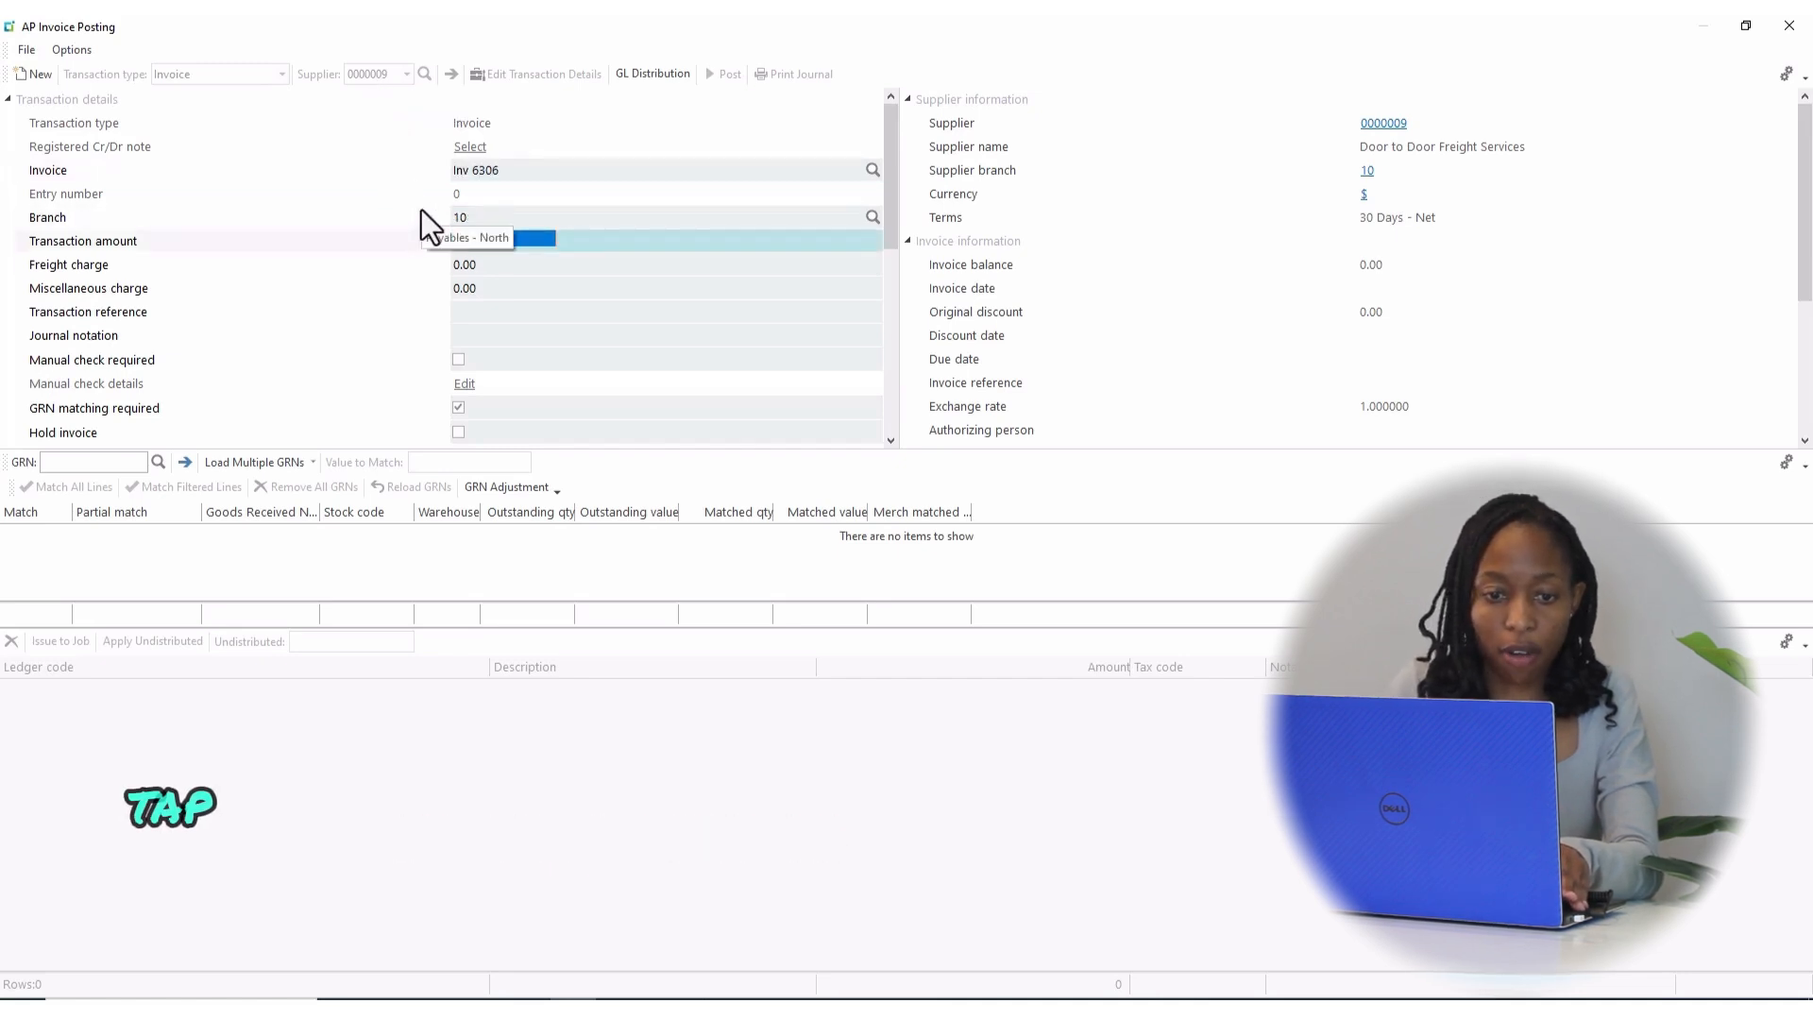
key("Tab")
key("Tab")
left_click(508, 244)
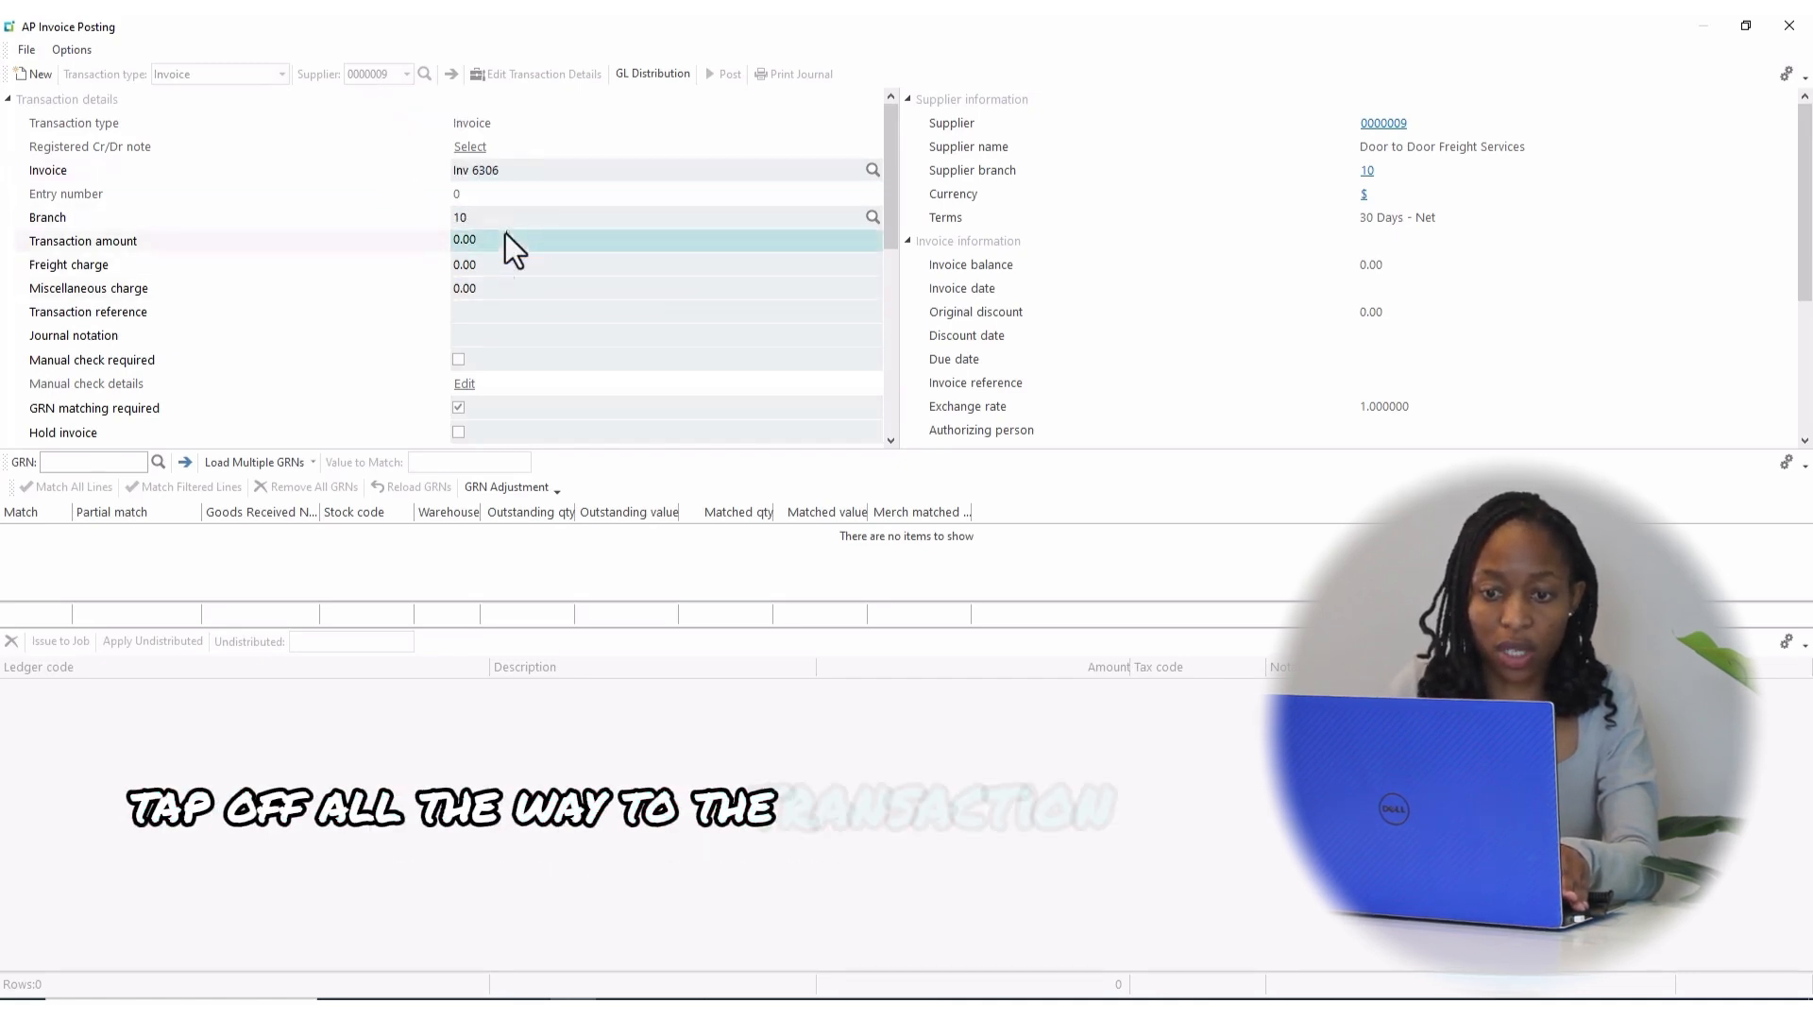
type("250")
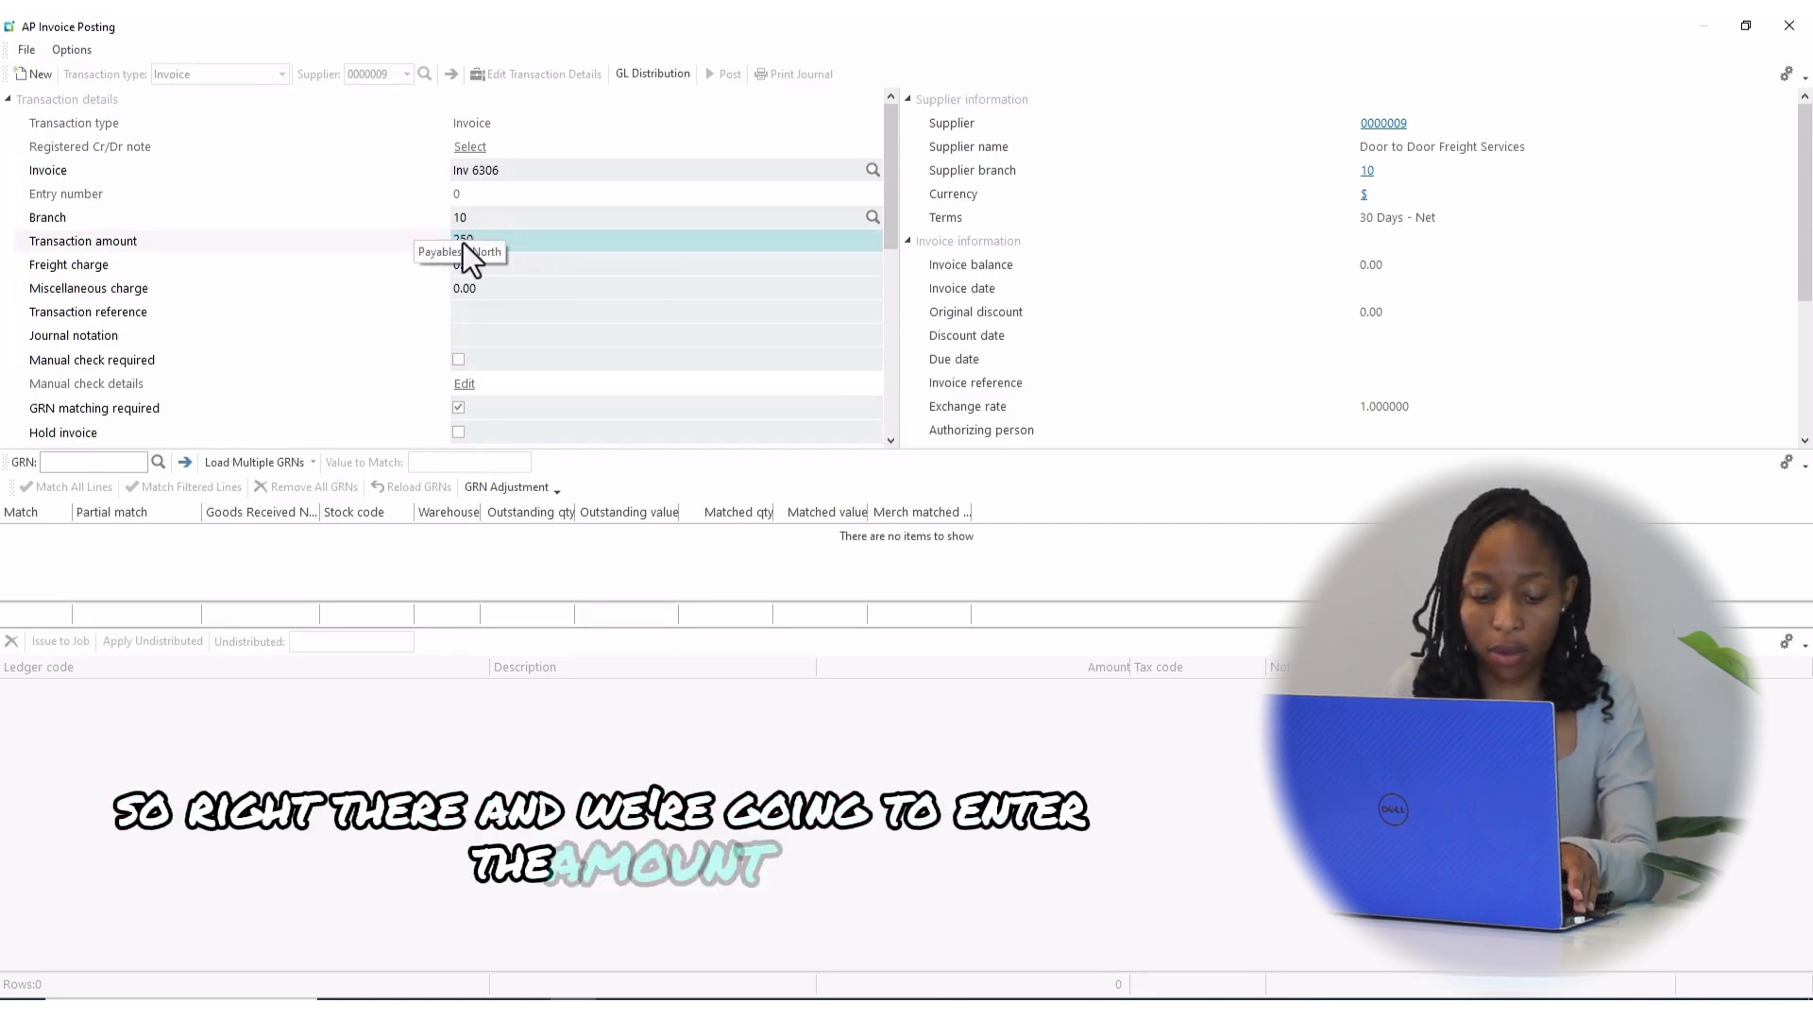
key("Tab")
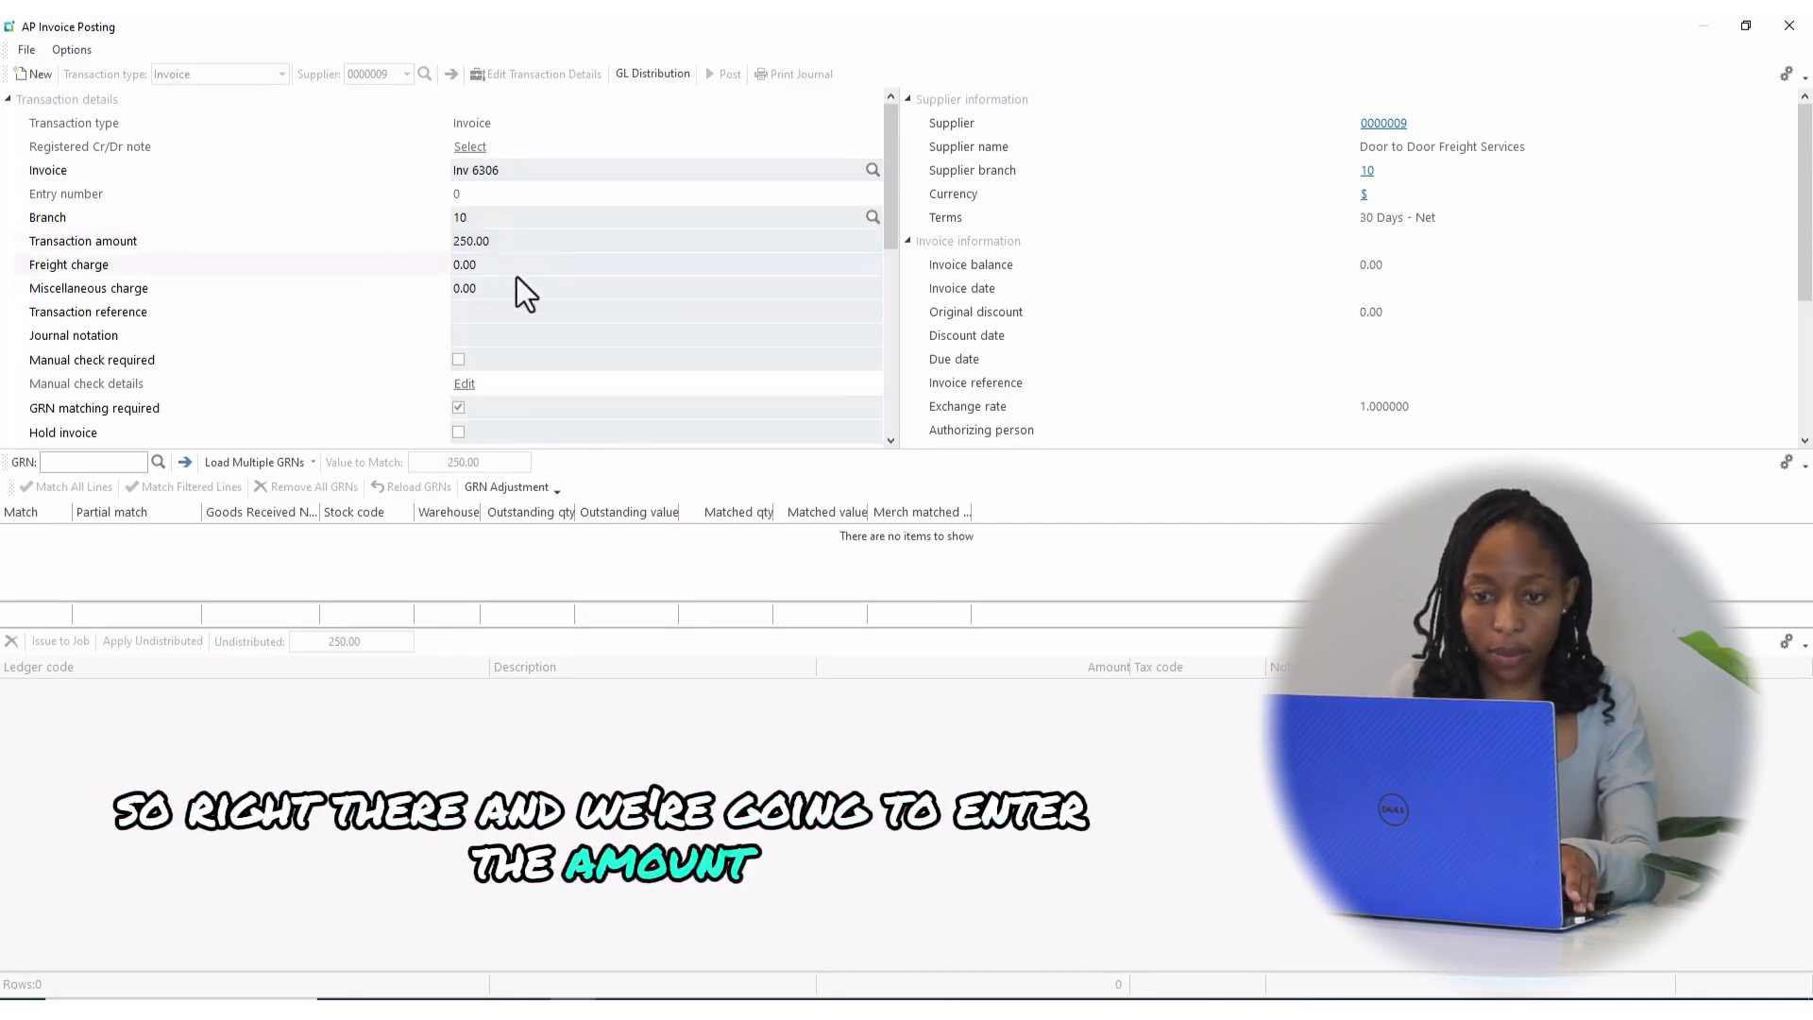
Step: Enter "Frieght charge" as the invoice's transaction reference, leaving the freight and miscellaneous charges at their defaults
key("Tab")
key("Tab")
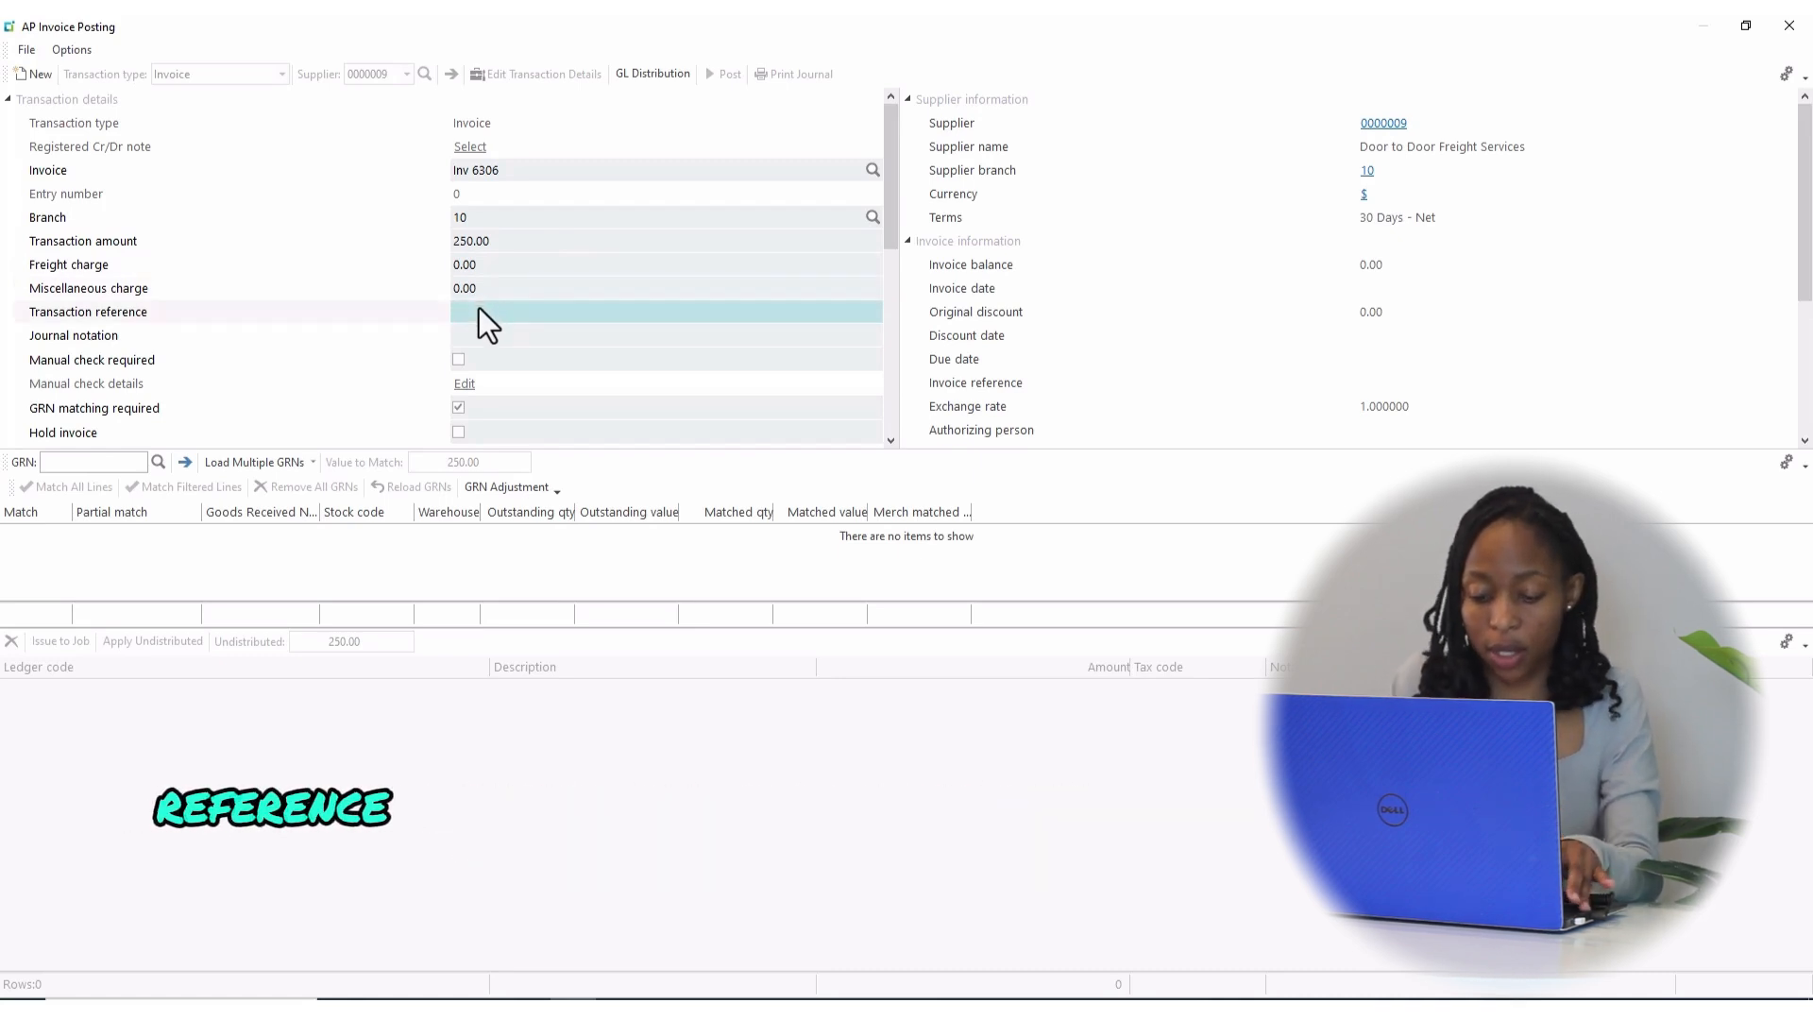
type("F")
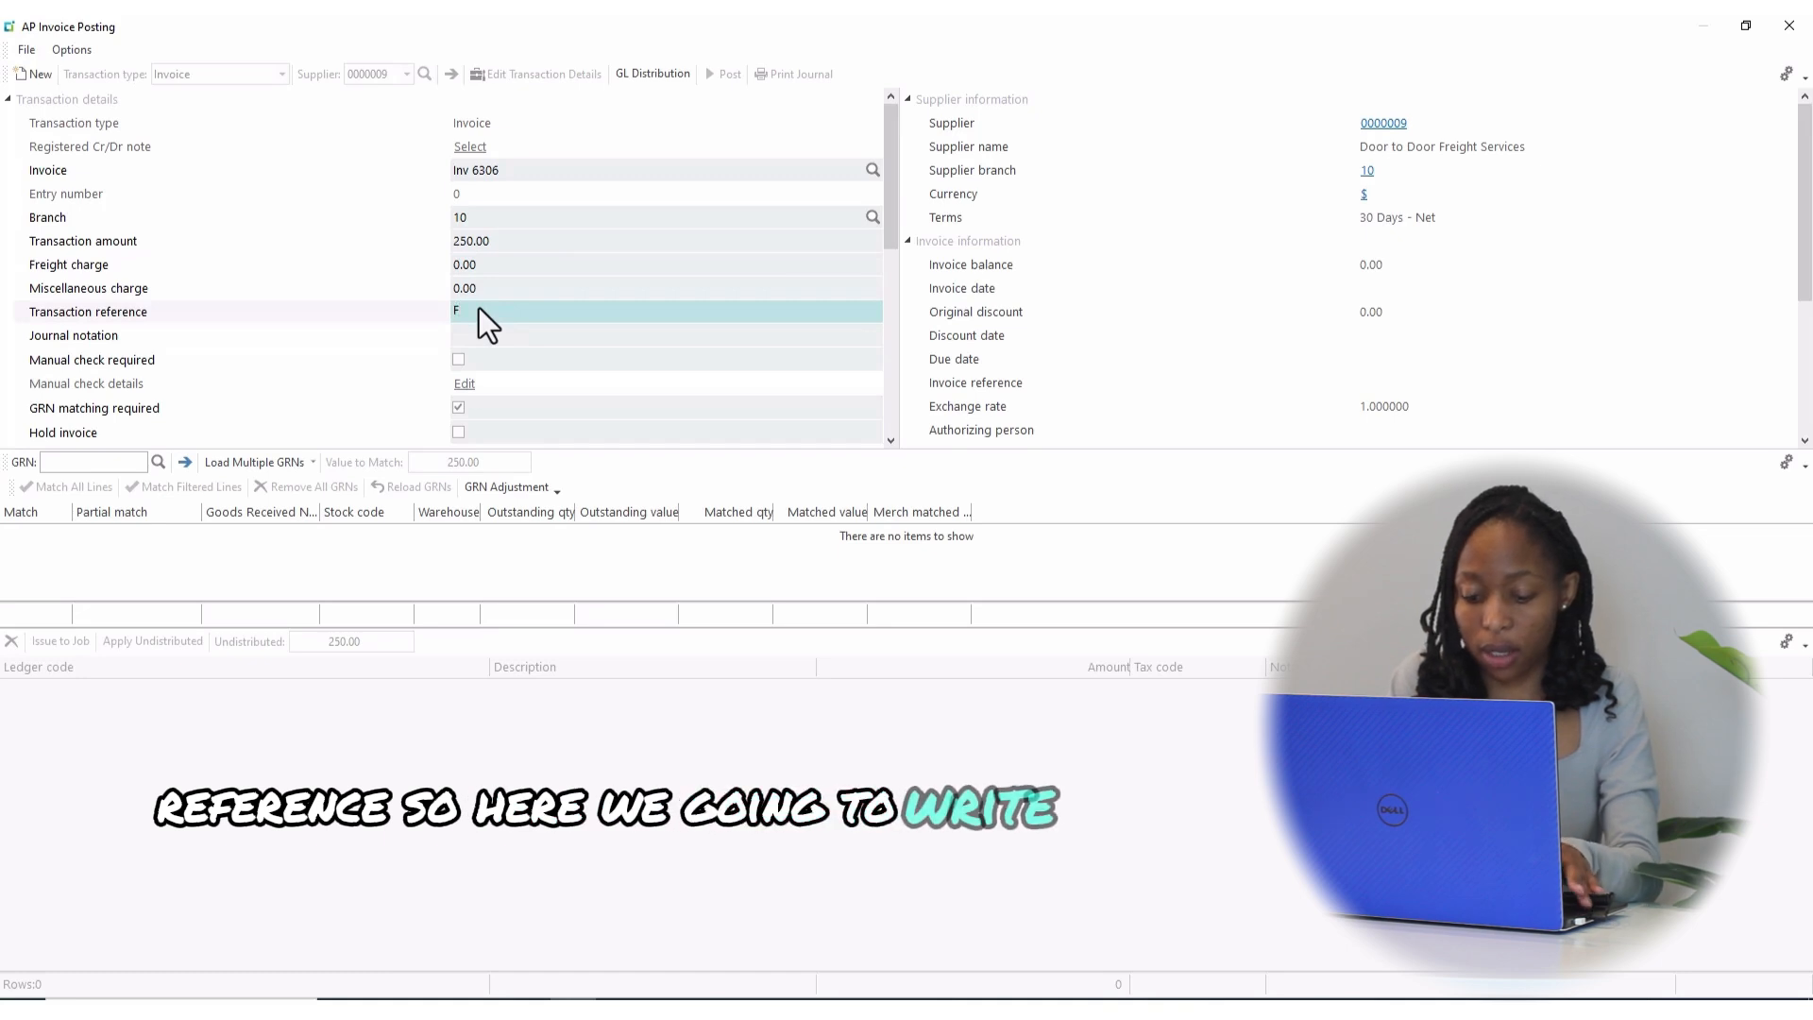
type("rieg")
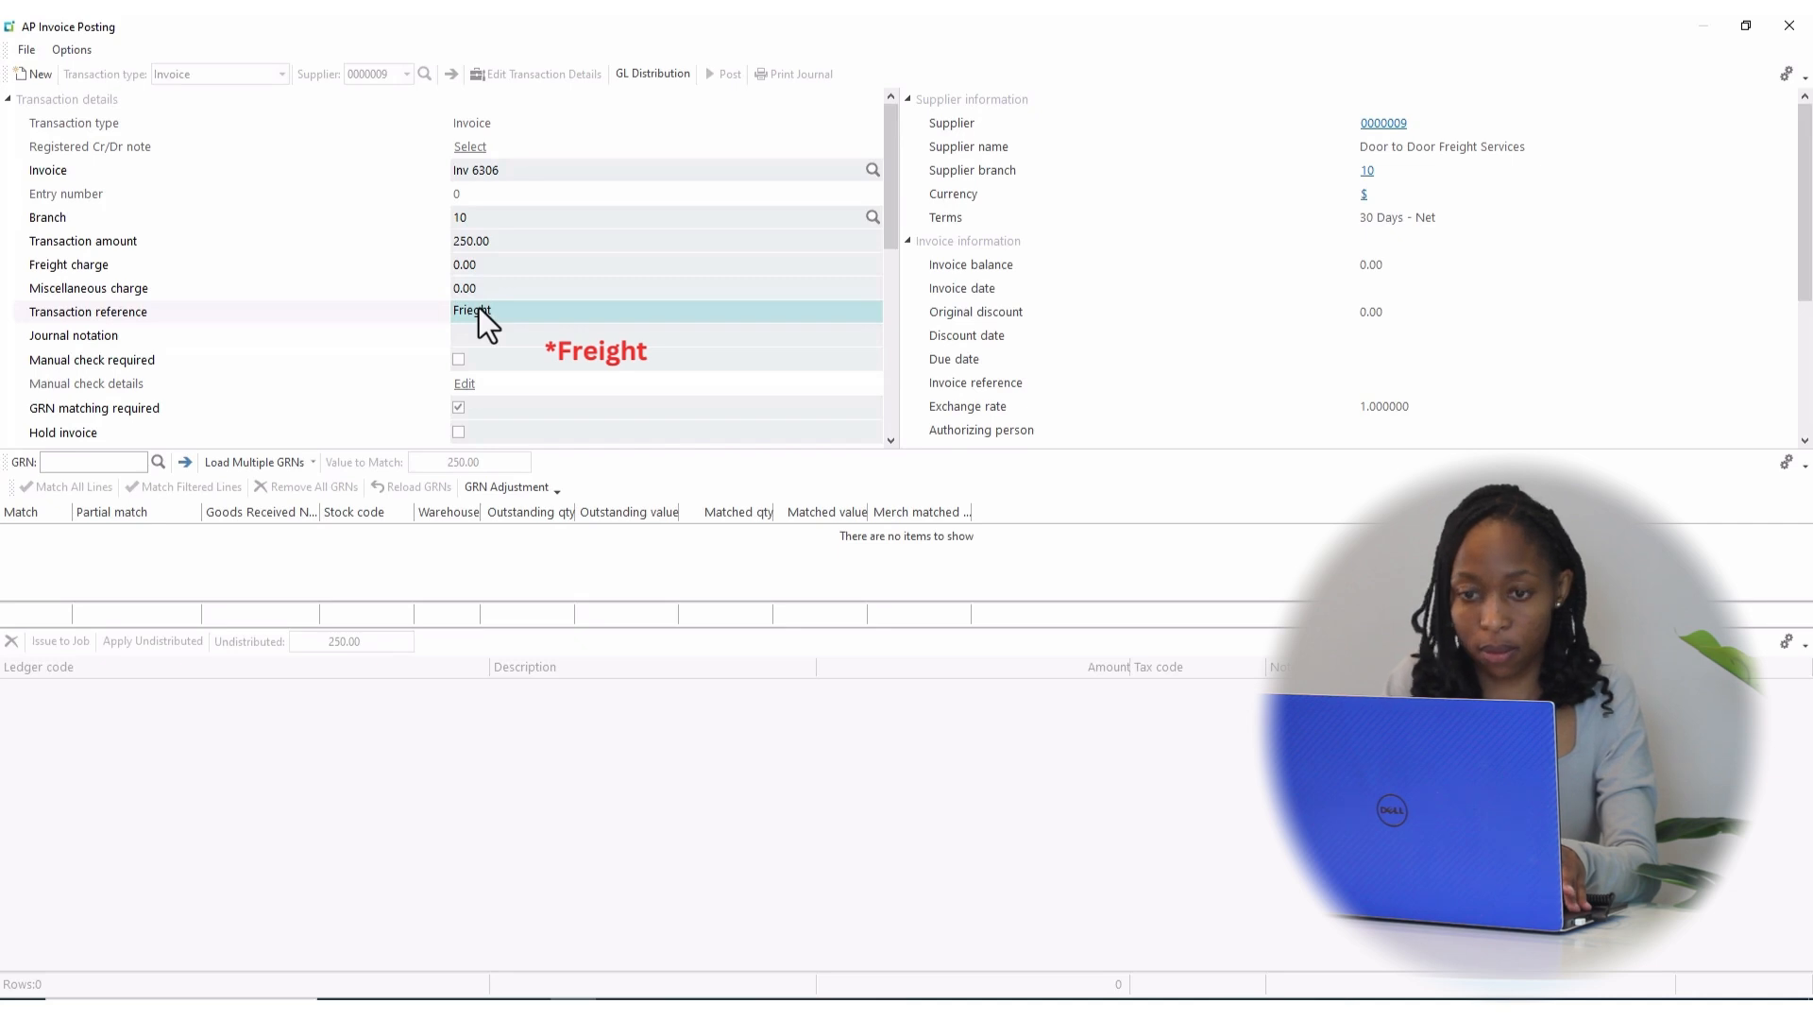
type("ht")
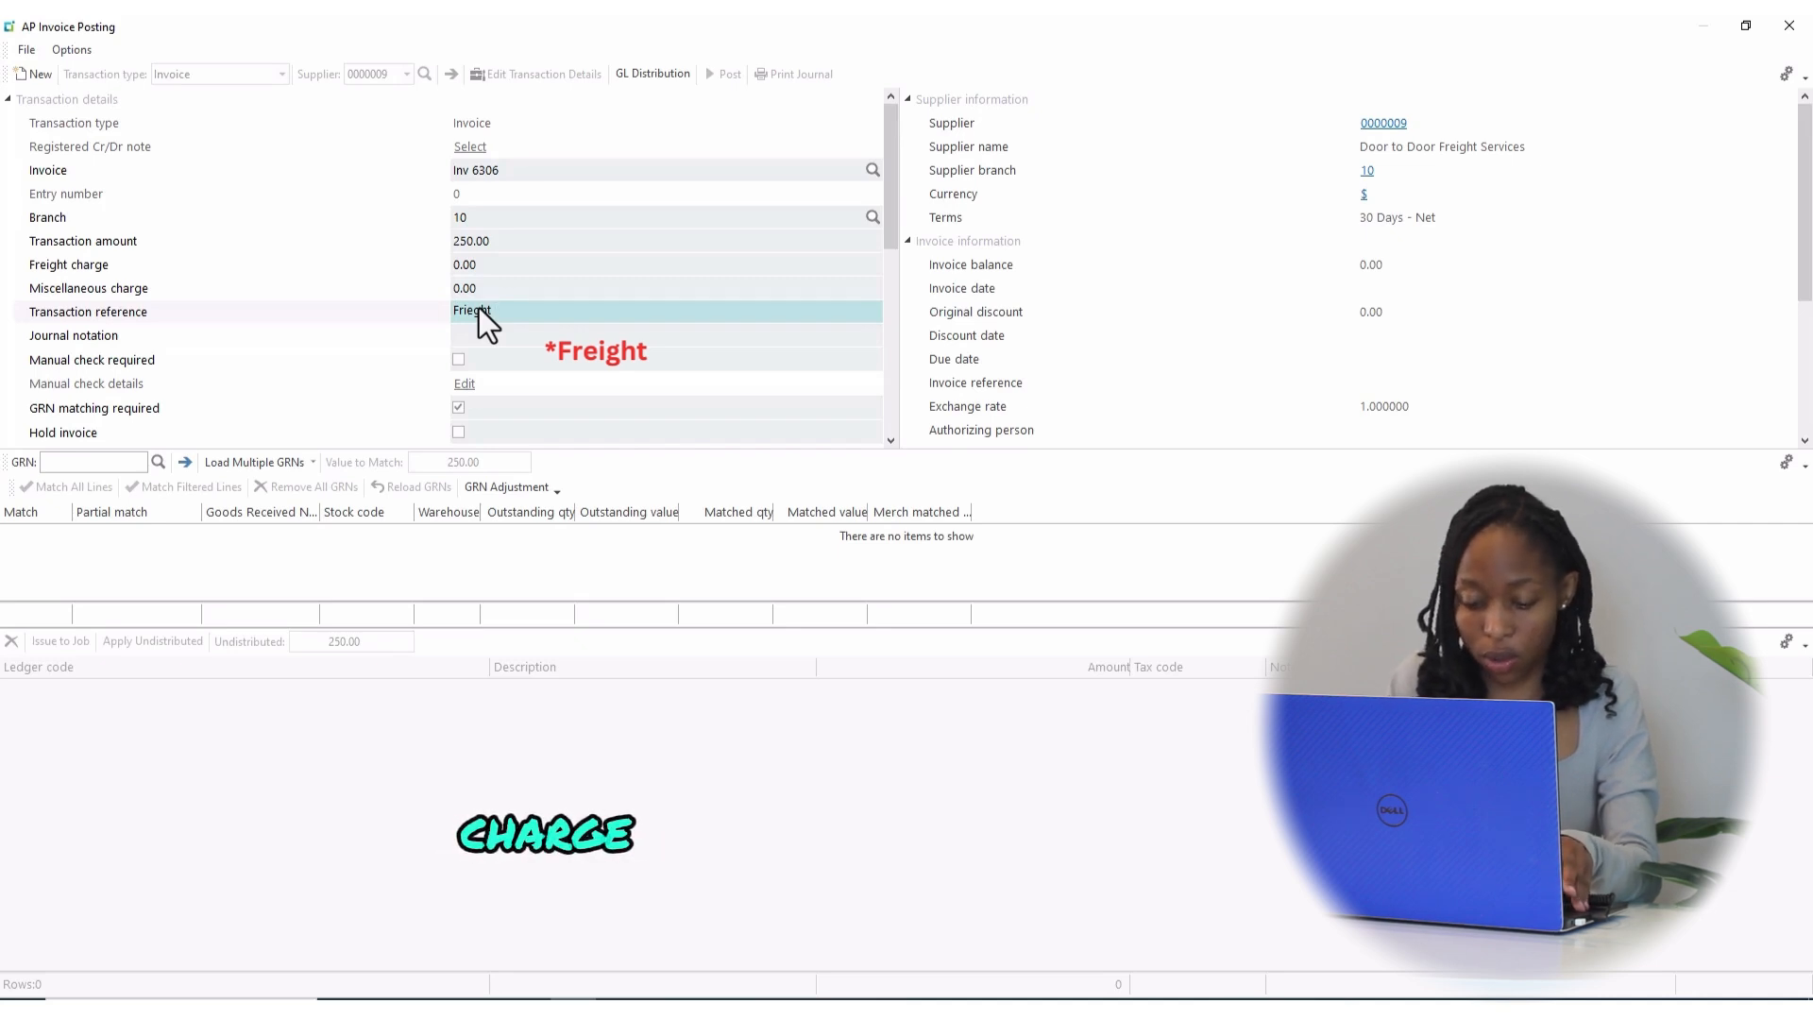
type(" charge")
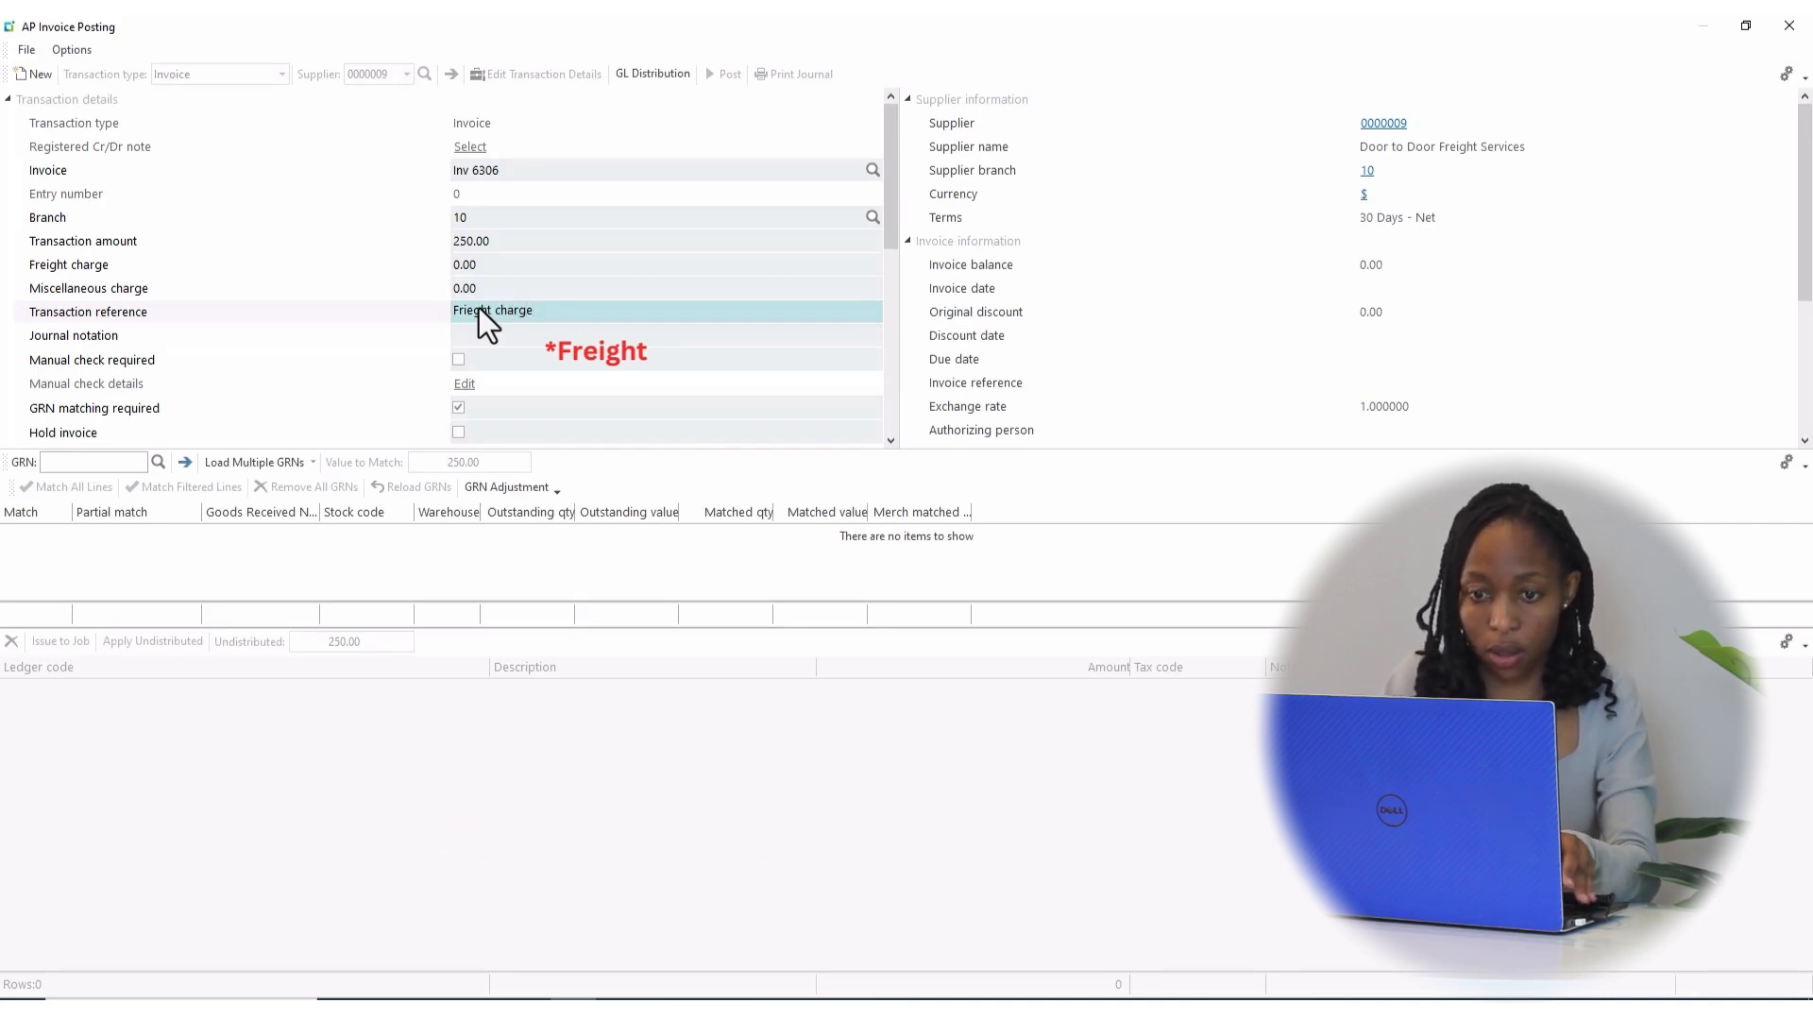
Step: Enter "Outstanding Frieght Charges" as the invoice's journal notation
key("Tab")
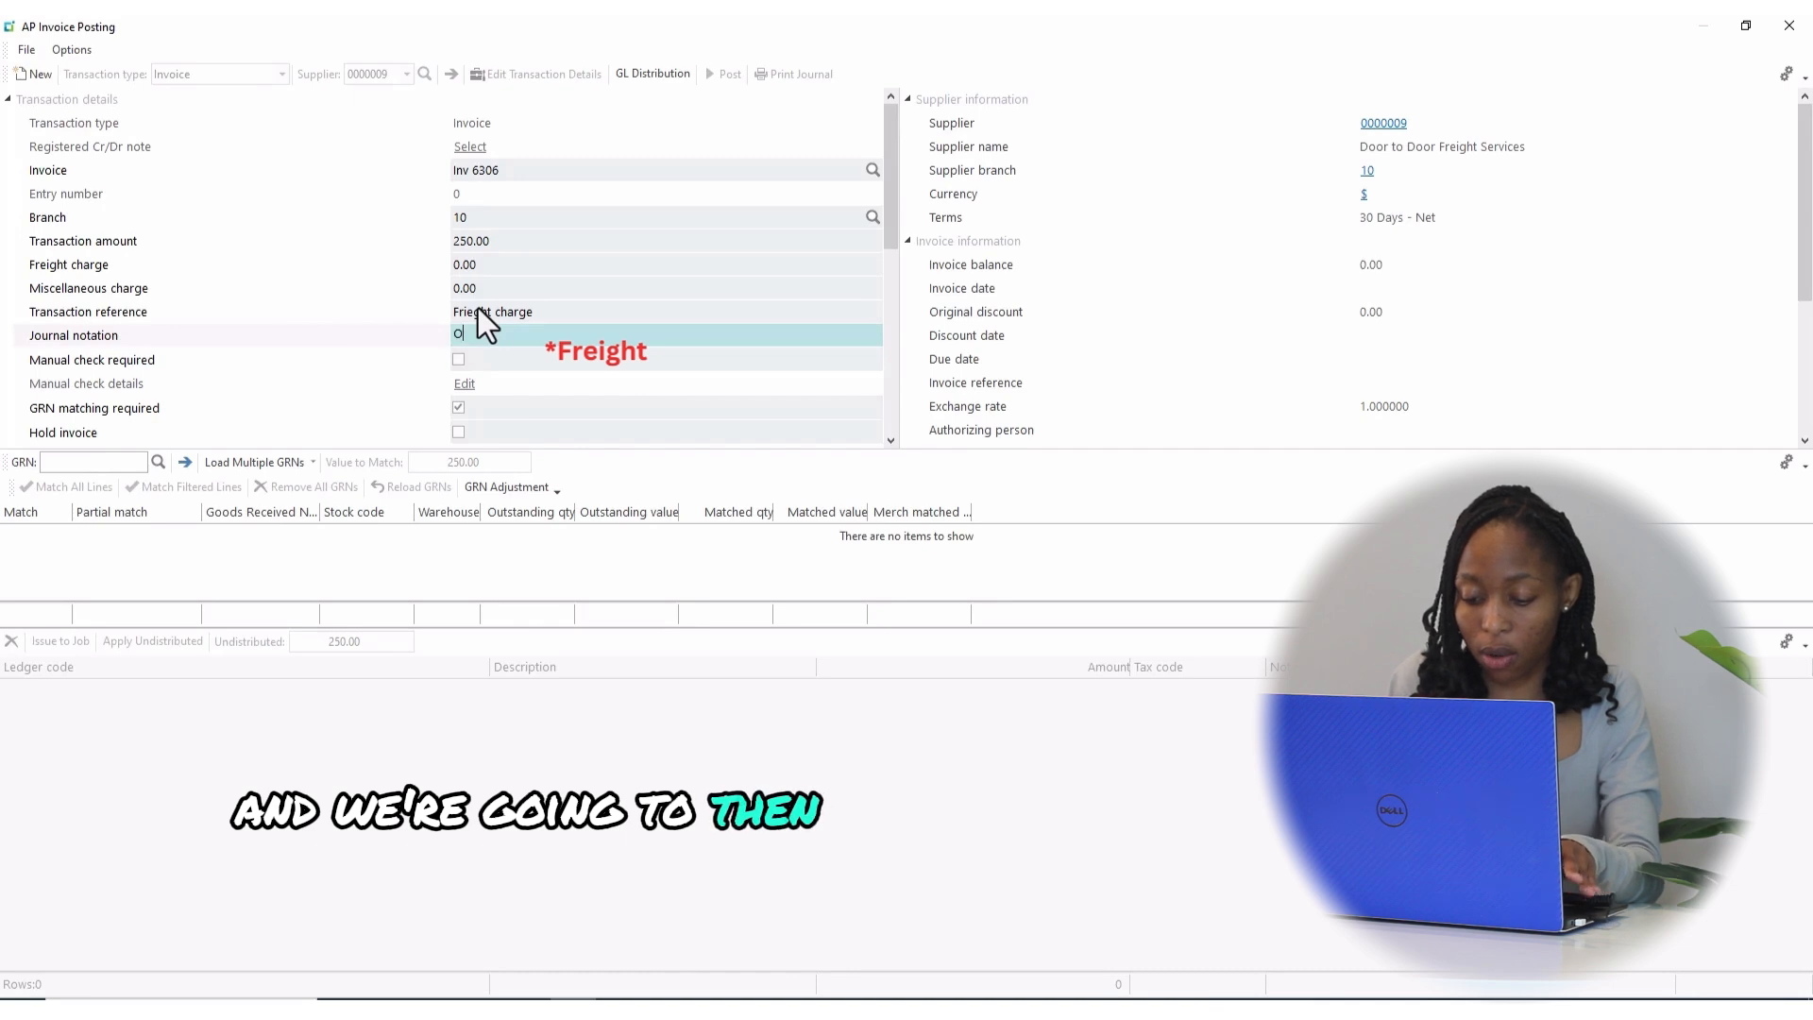
type("us")
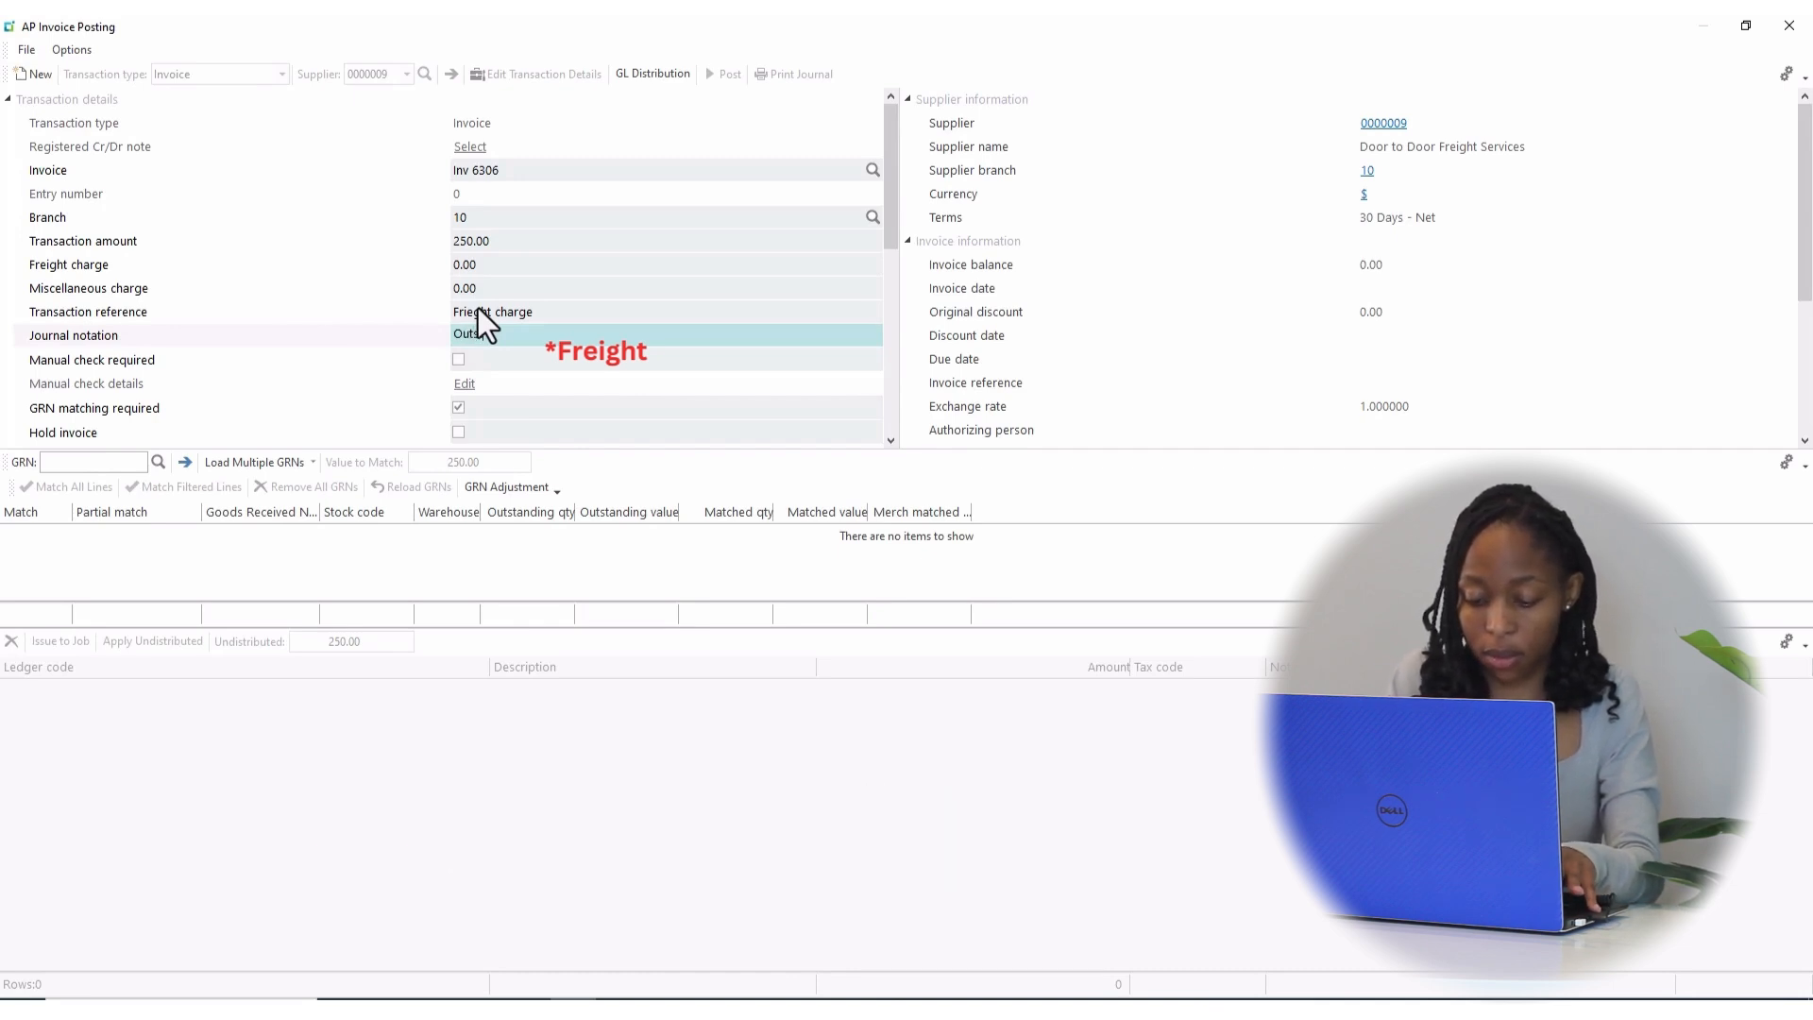
type("tanding ")
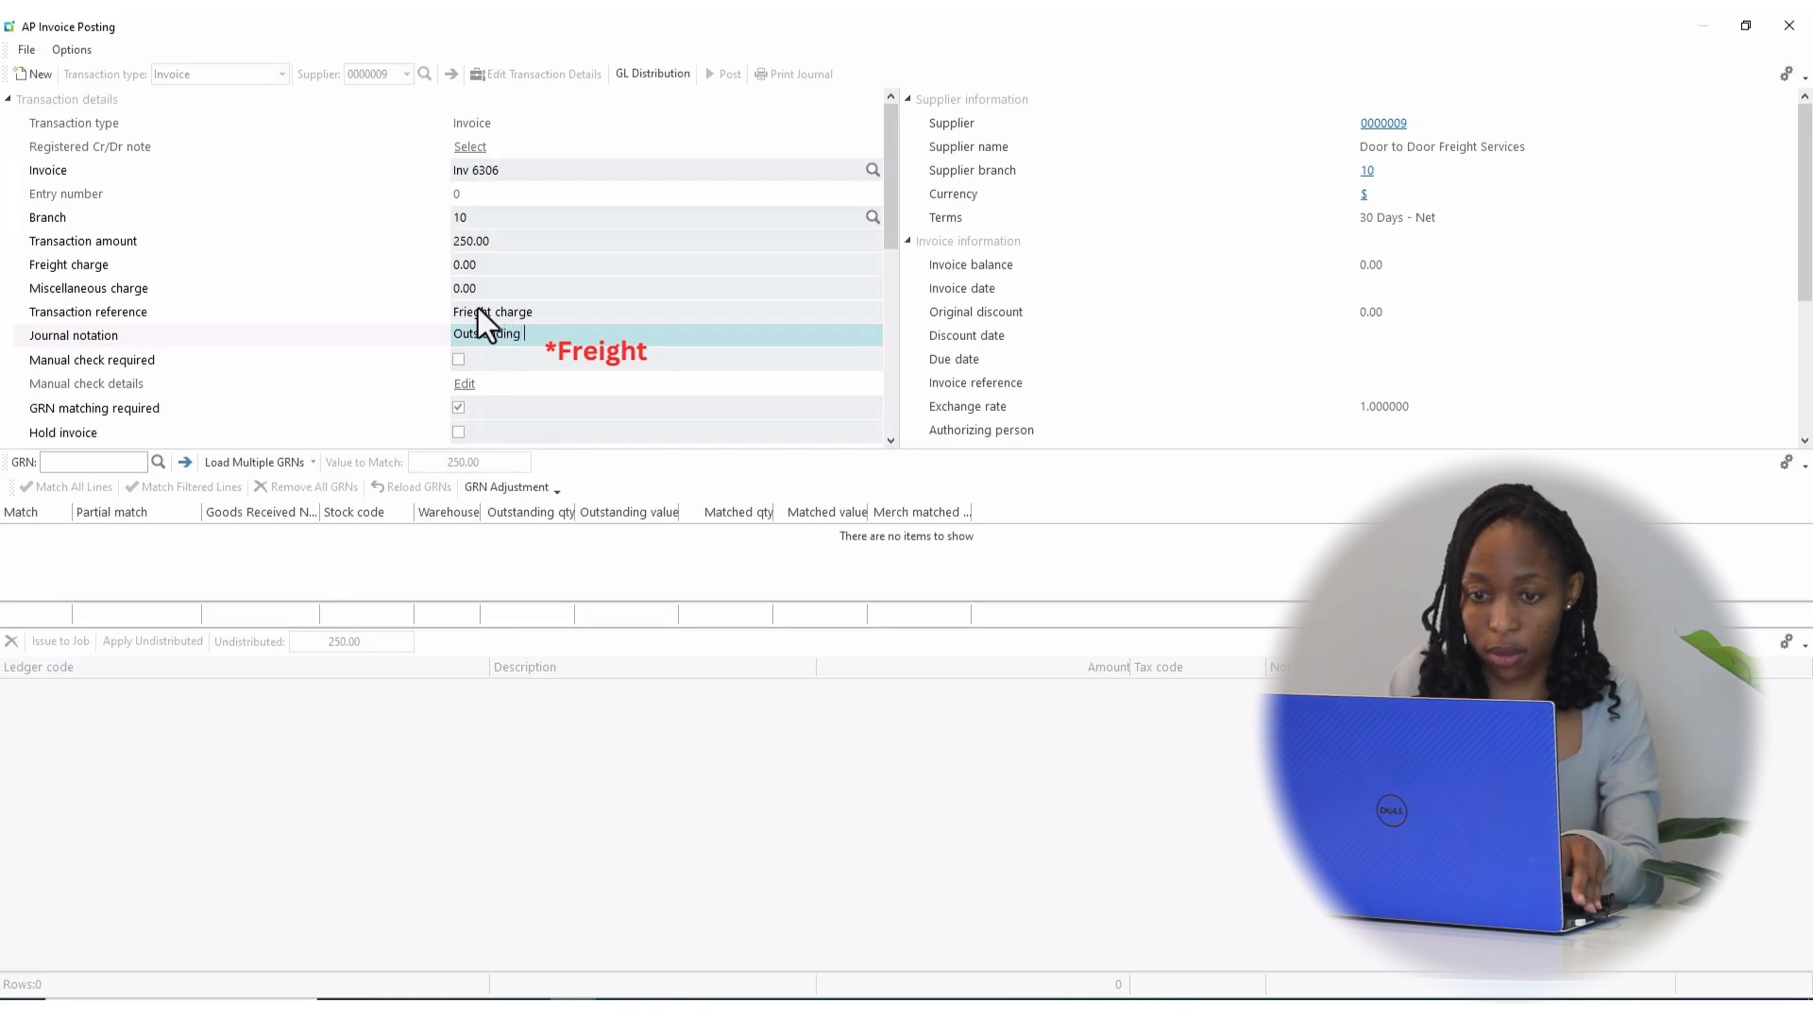
type("Fri")
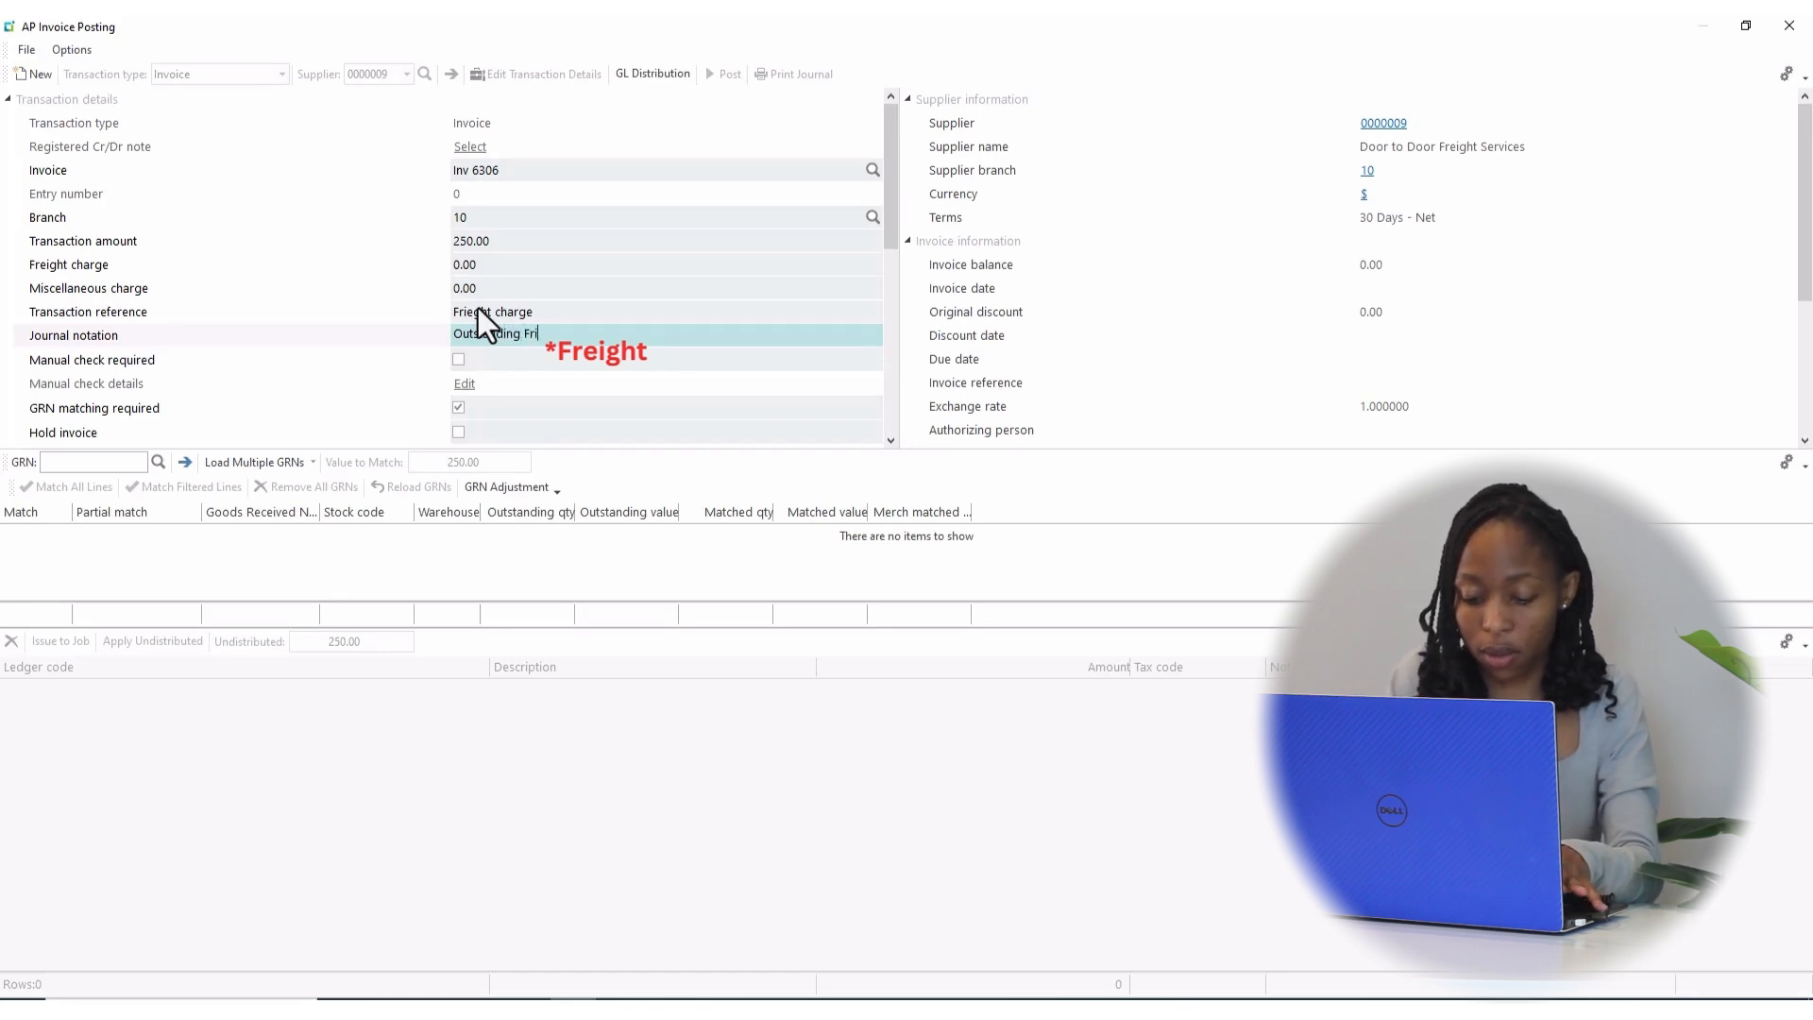
type("eght")
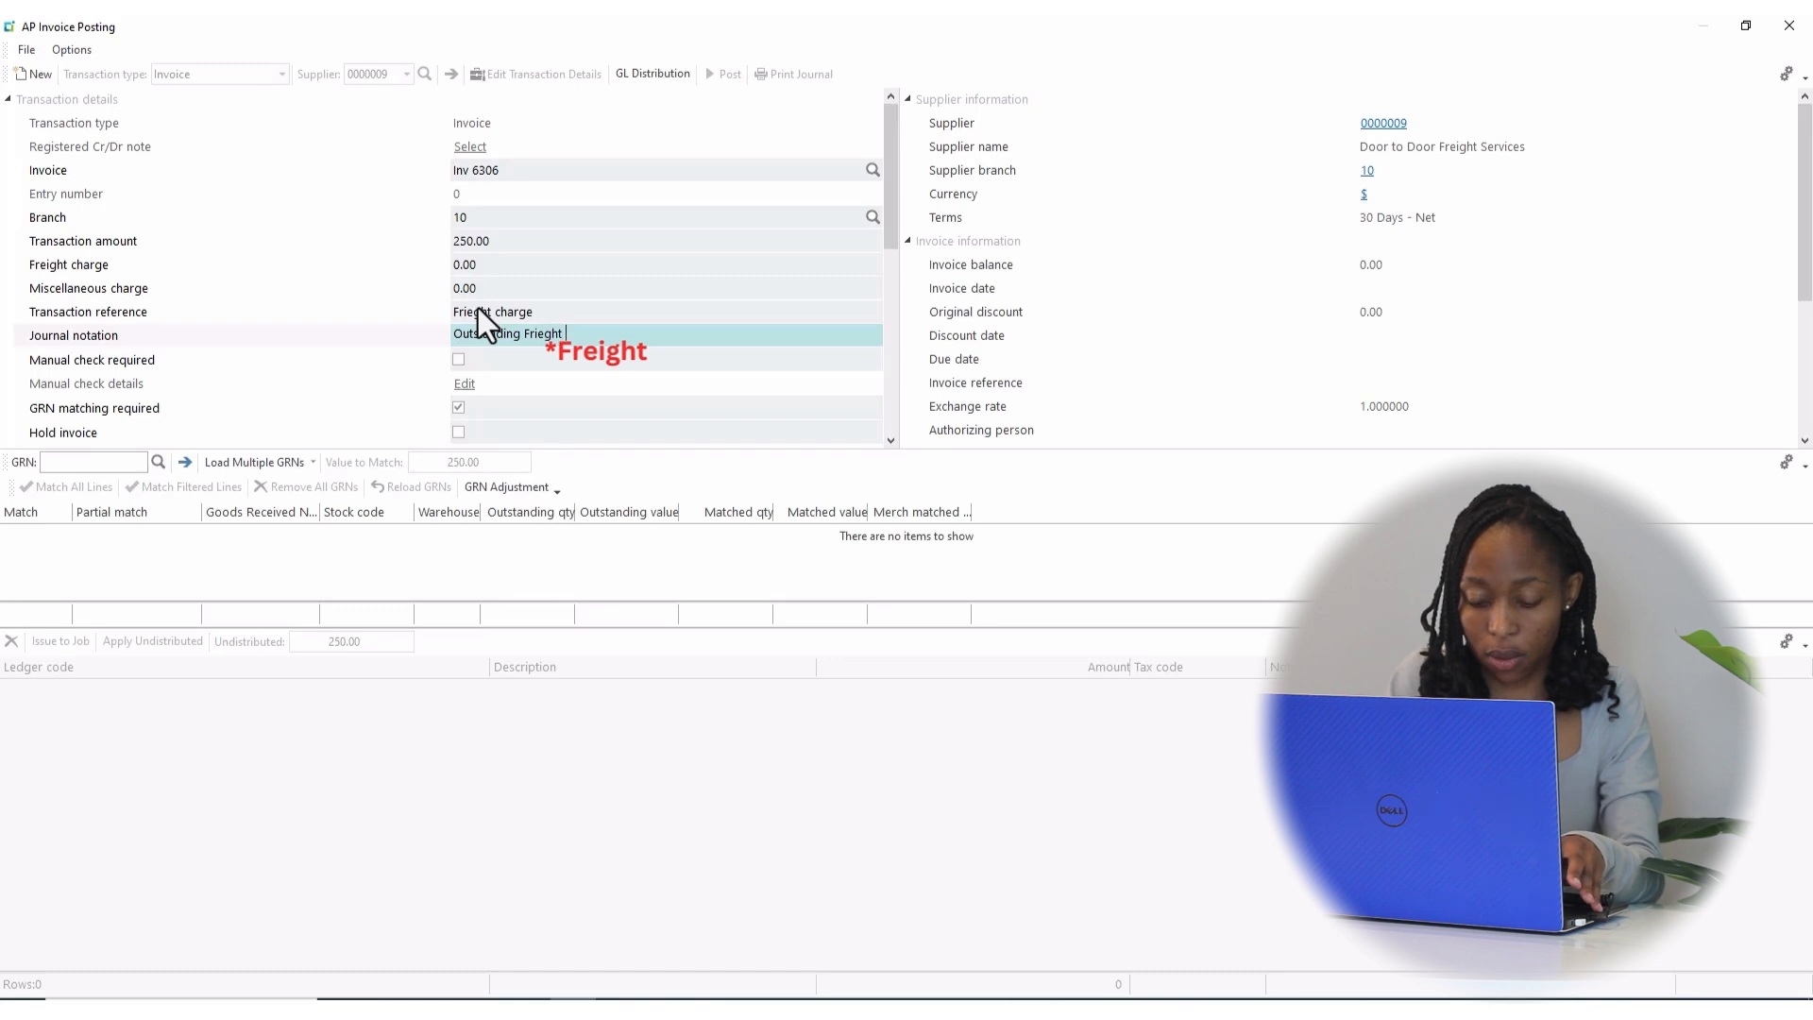
type(" Charge")
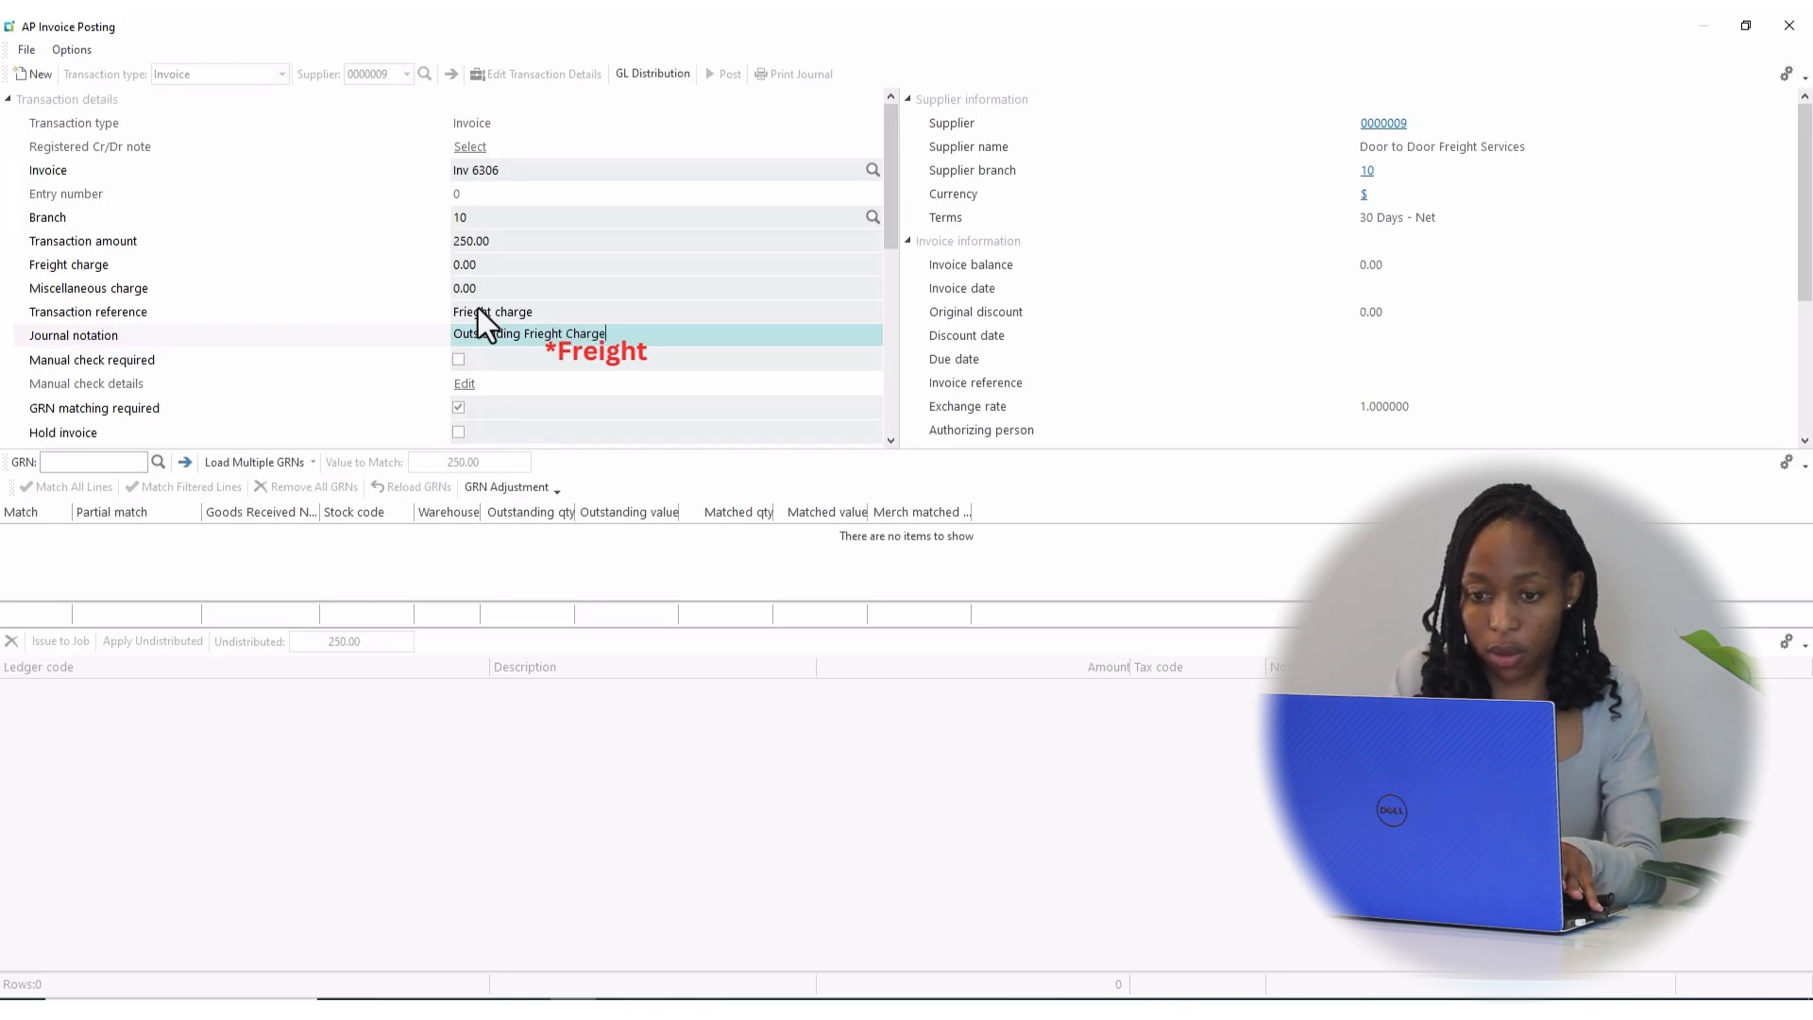
type("s")
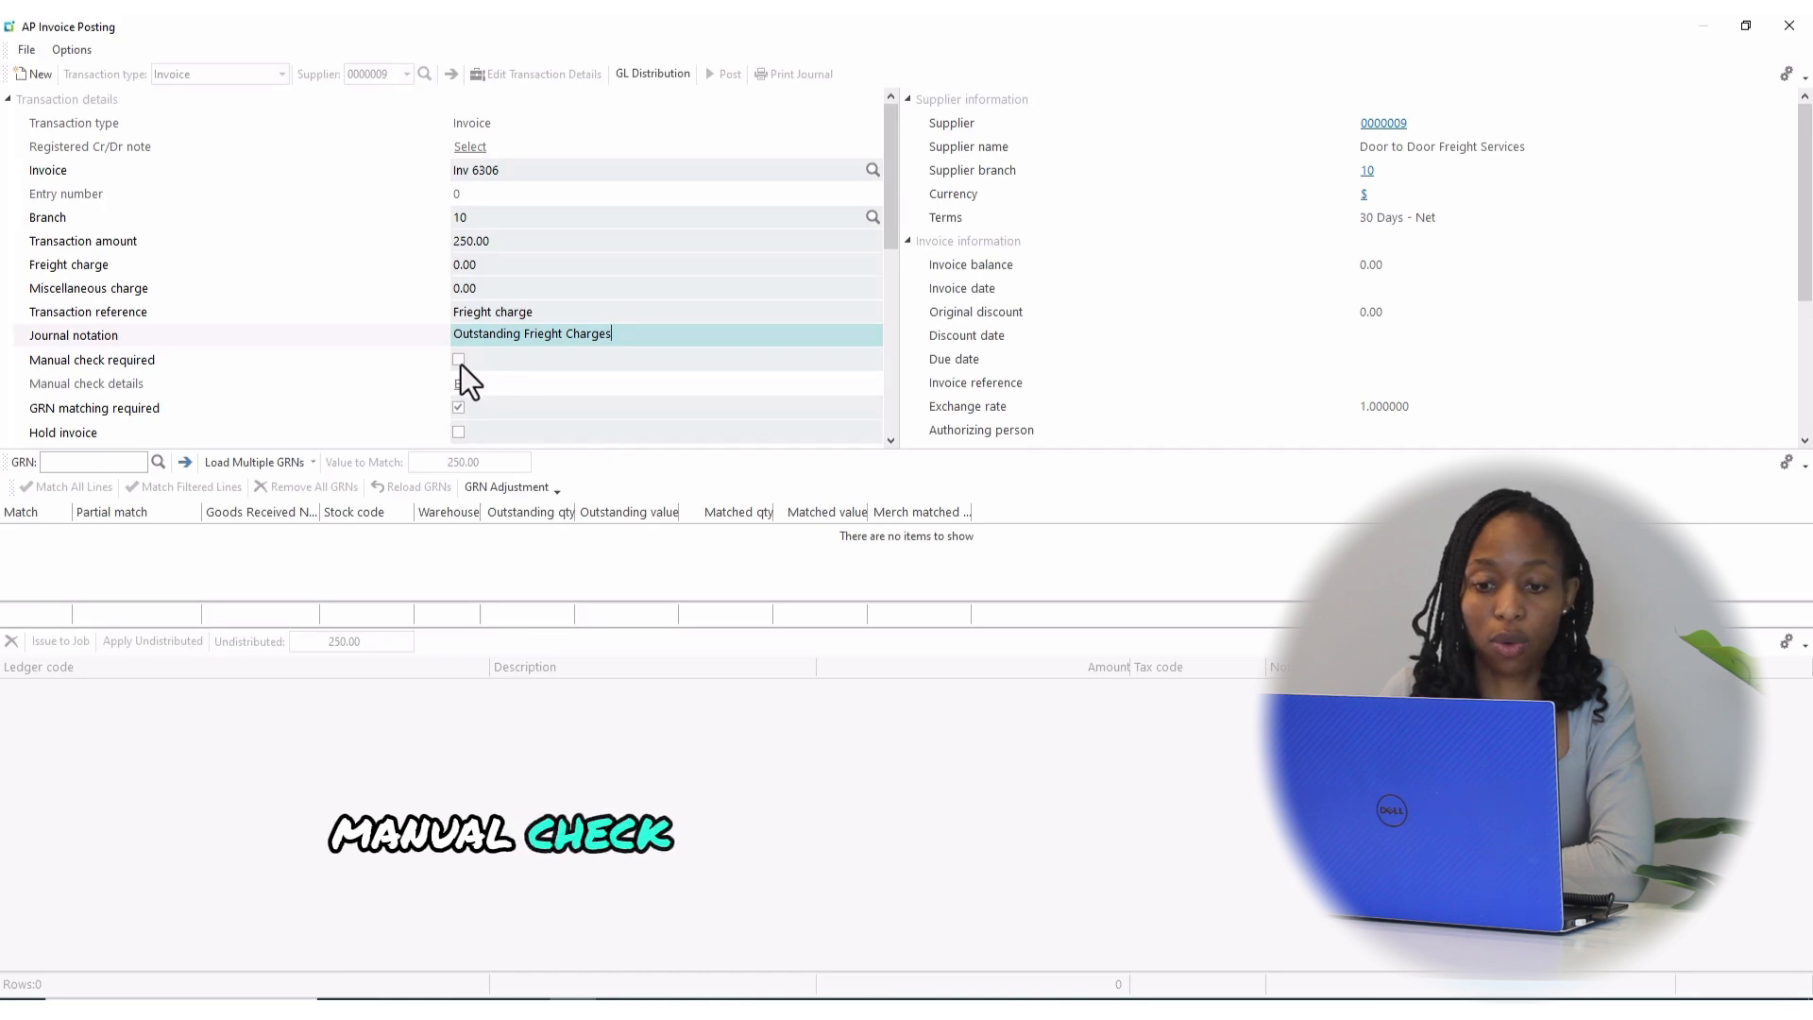
Step: Mark the invoice as requiring a manual check and turn off the GRN matching requirement
left_click(459, 360)
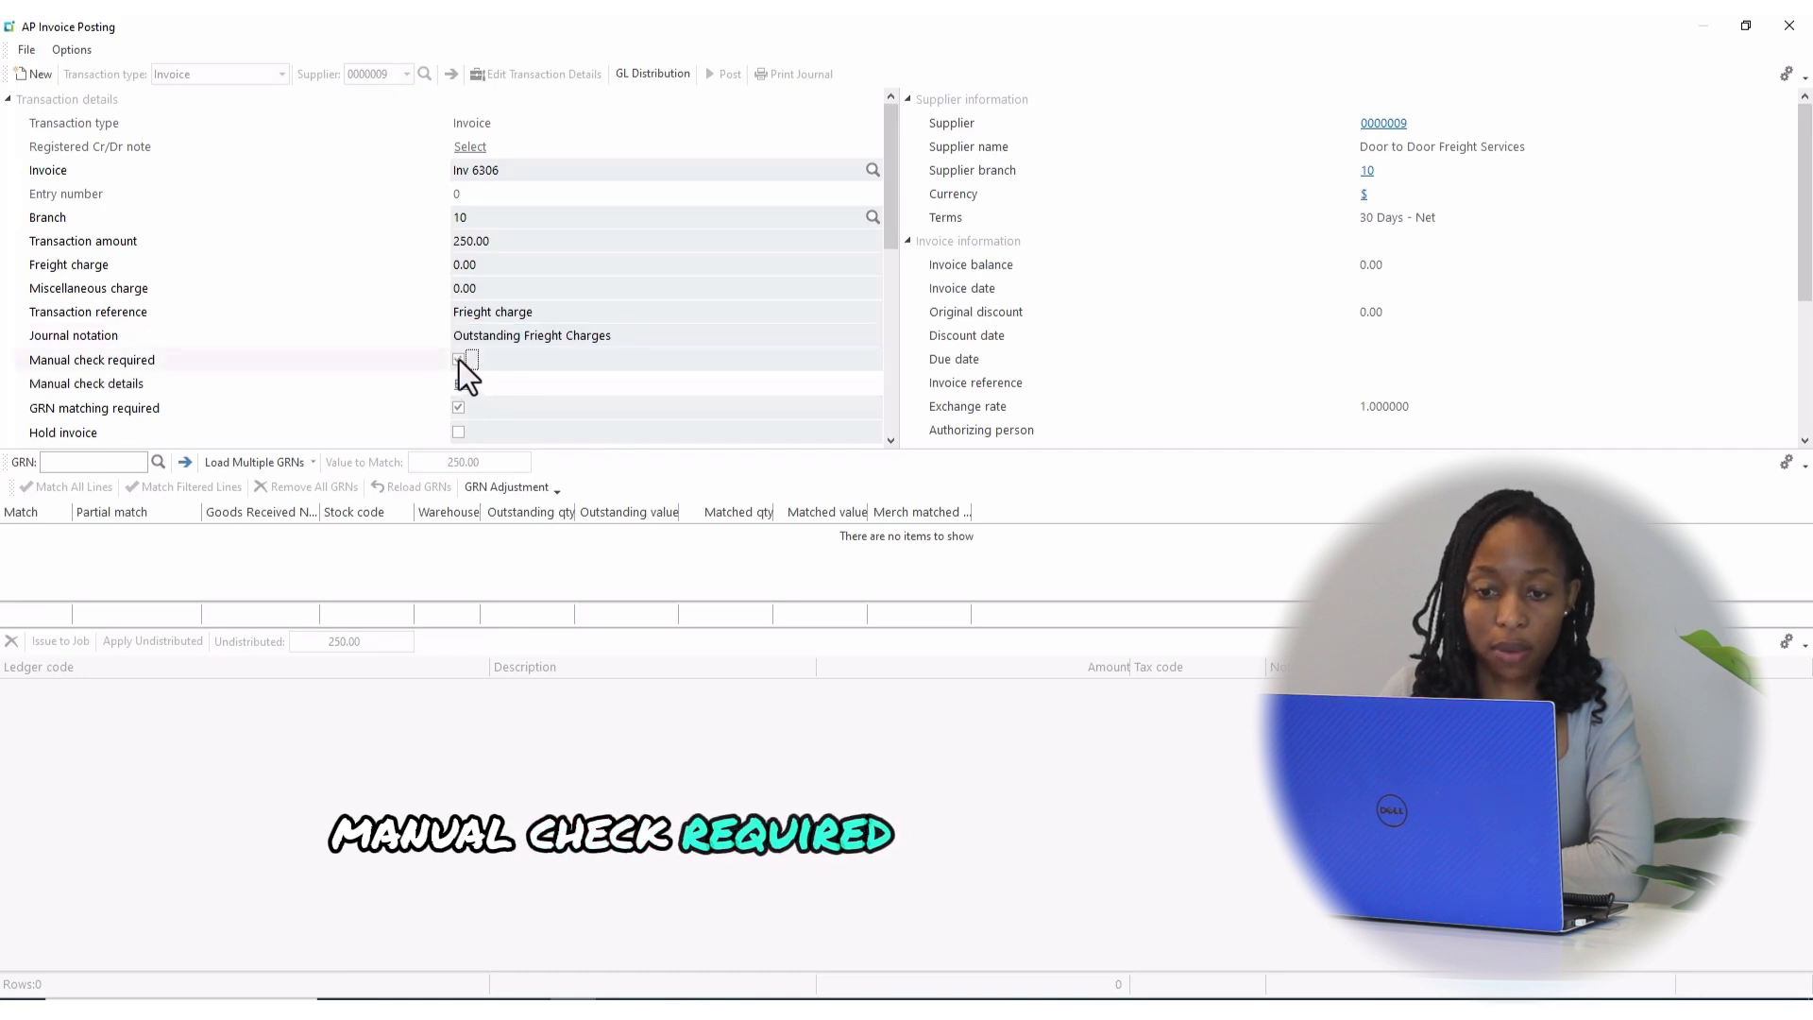
left_click(458, 408)
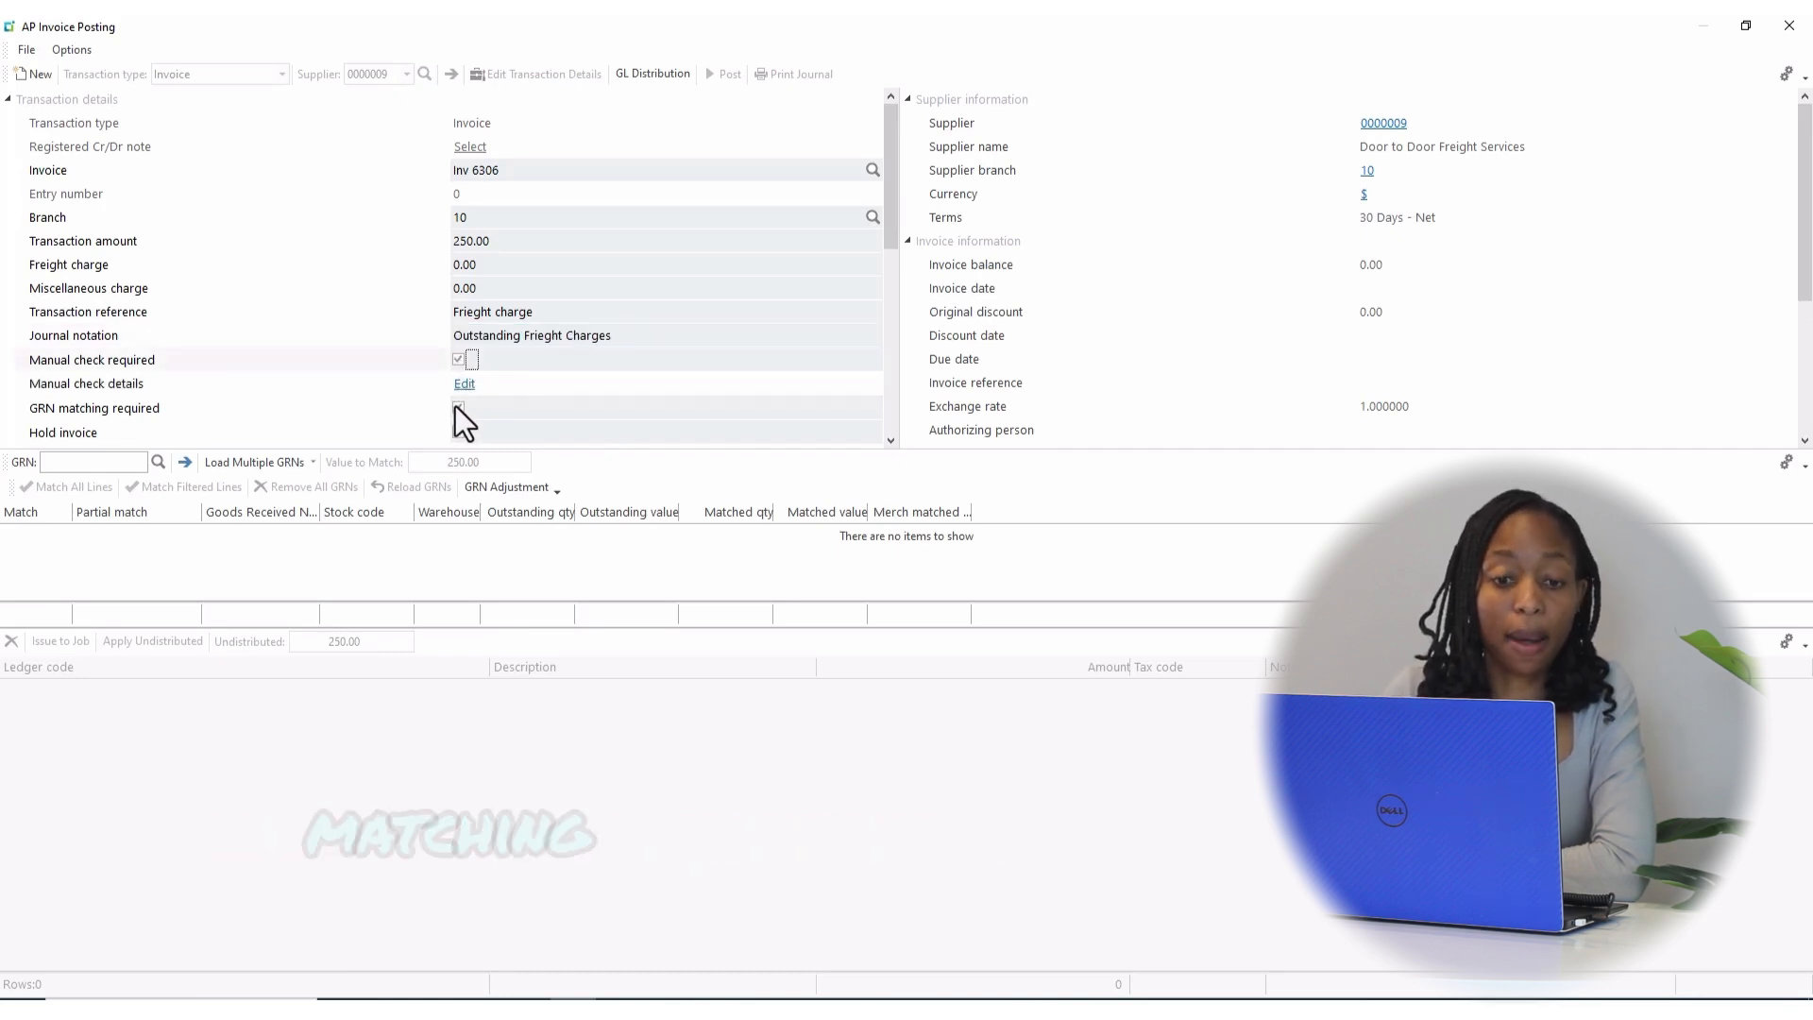
left_click(457, 411)
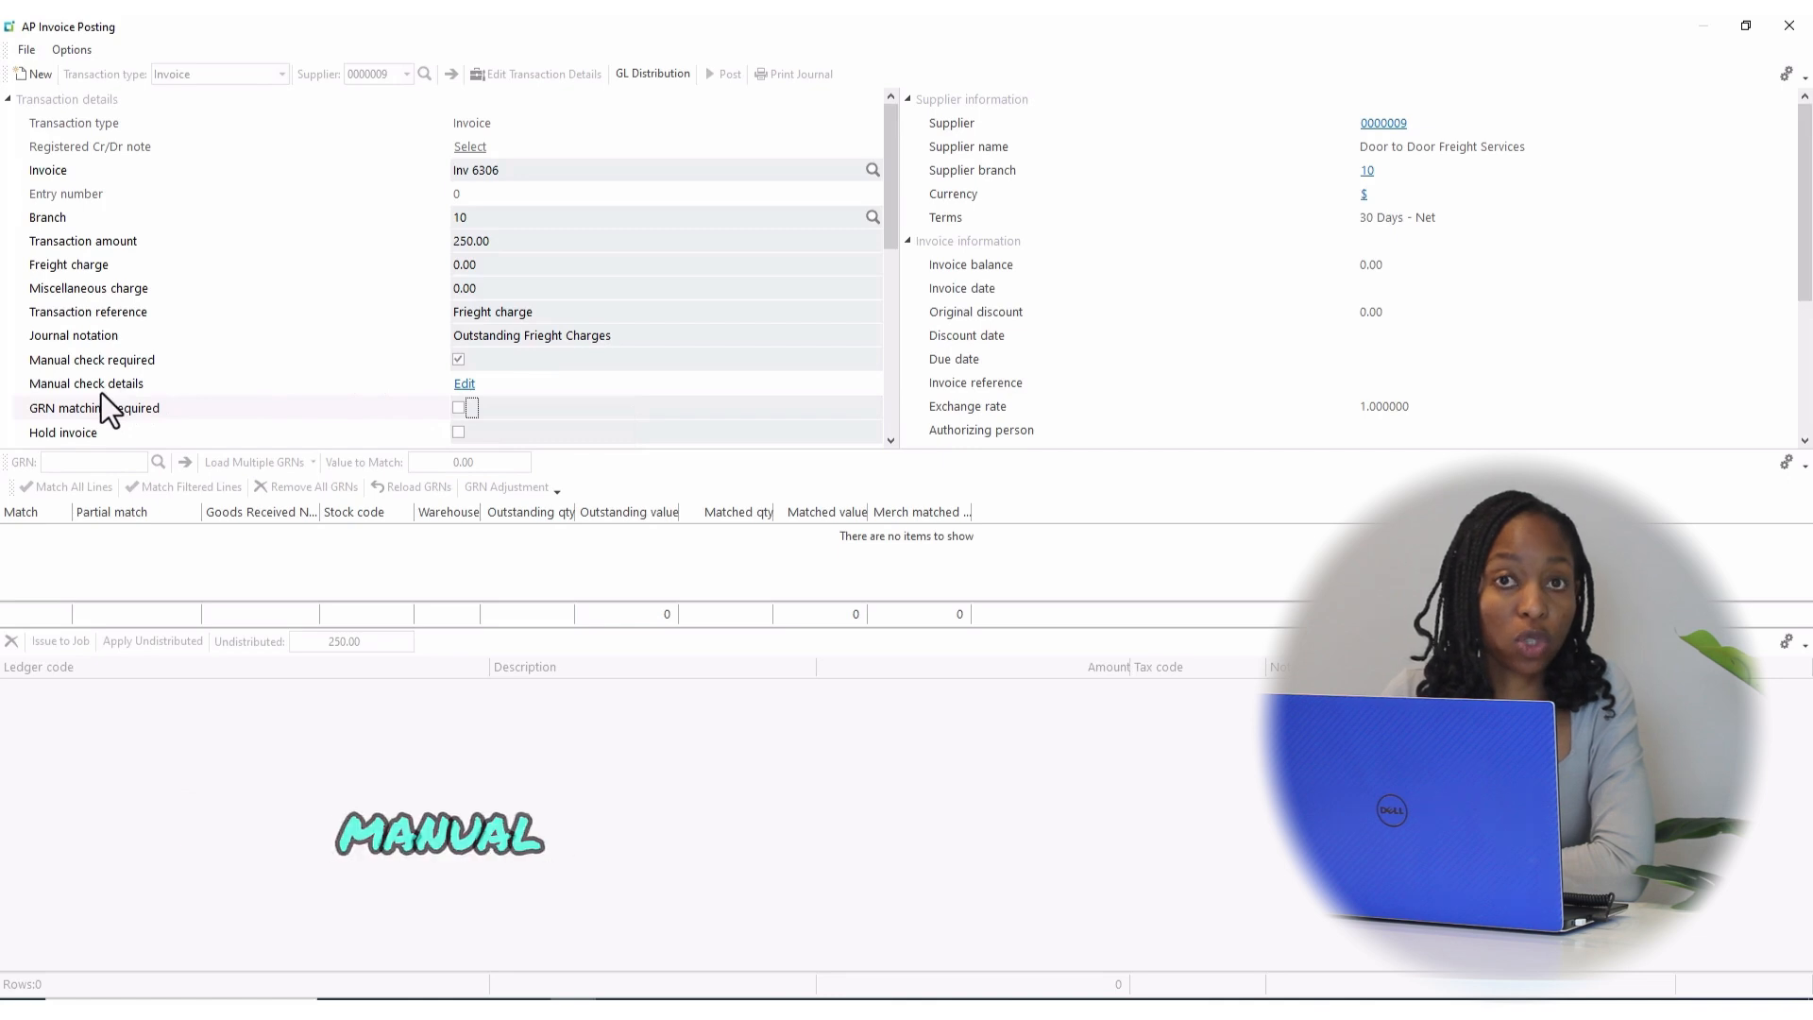
Step: Fill in the manual check details with payment run FB101 and check number 7801, and accept them
left_click(463, 385)
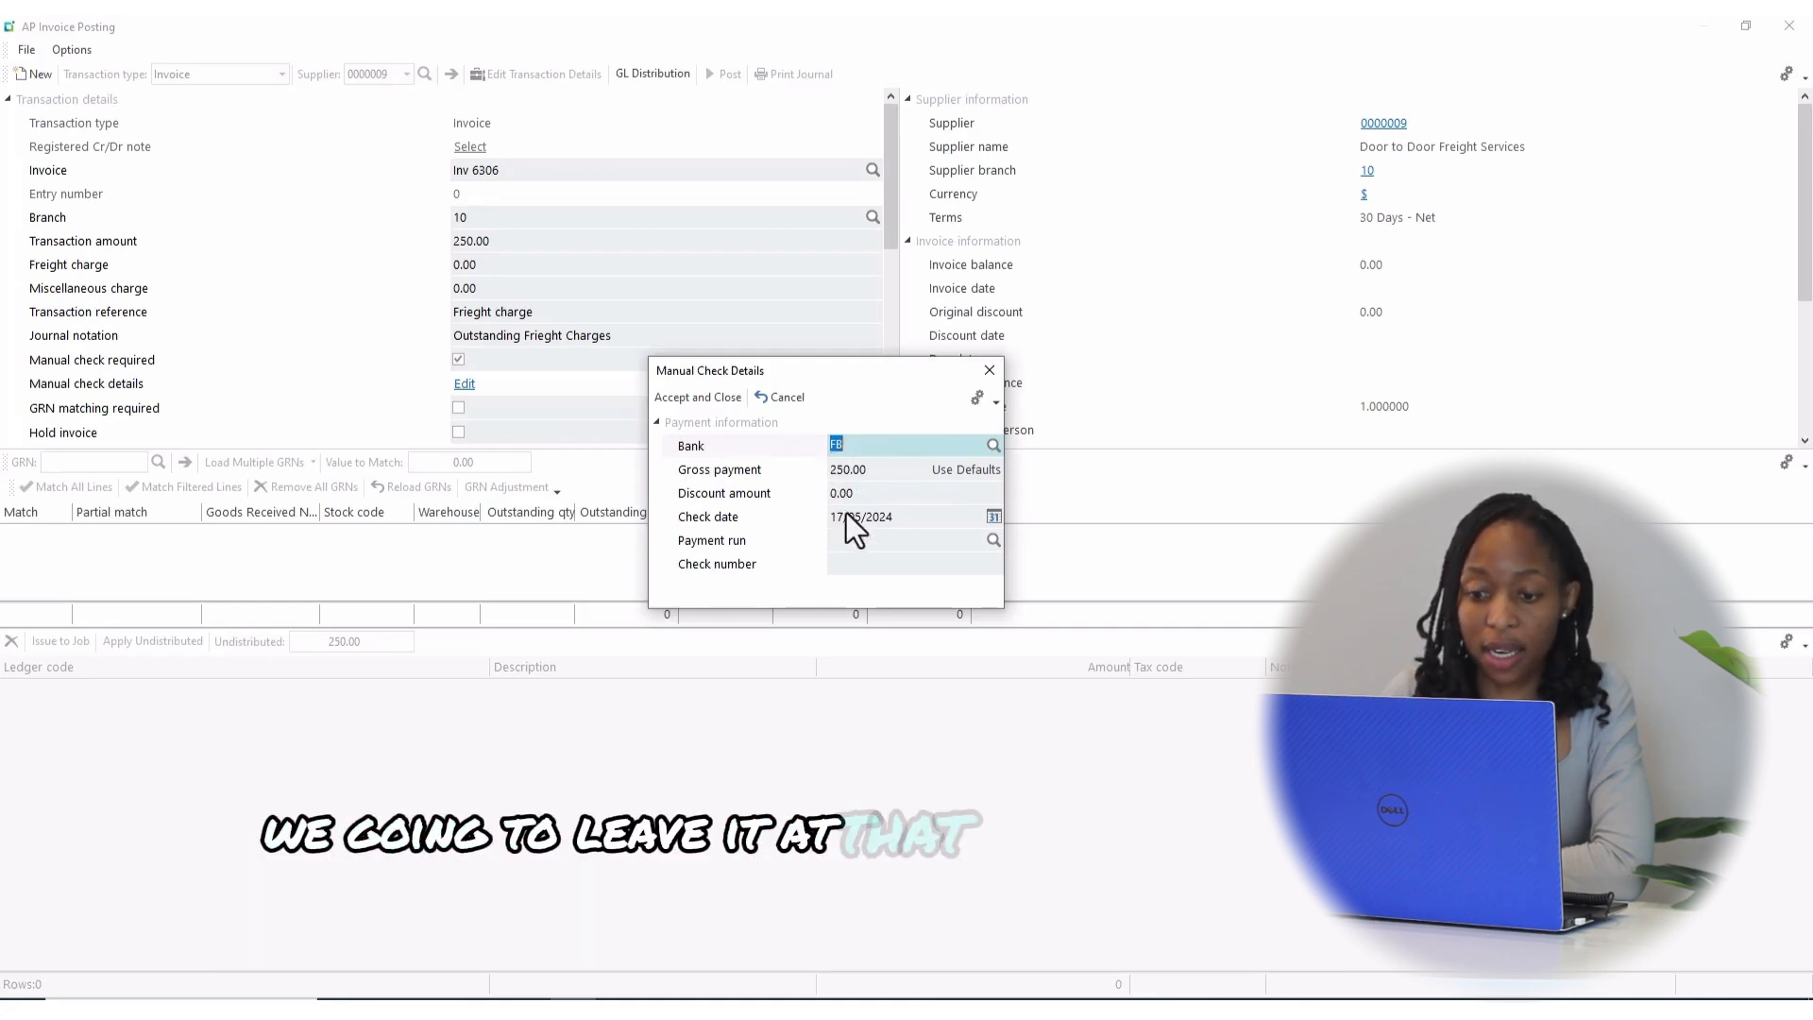
left_click(850, 536)
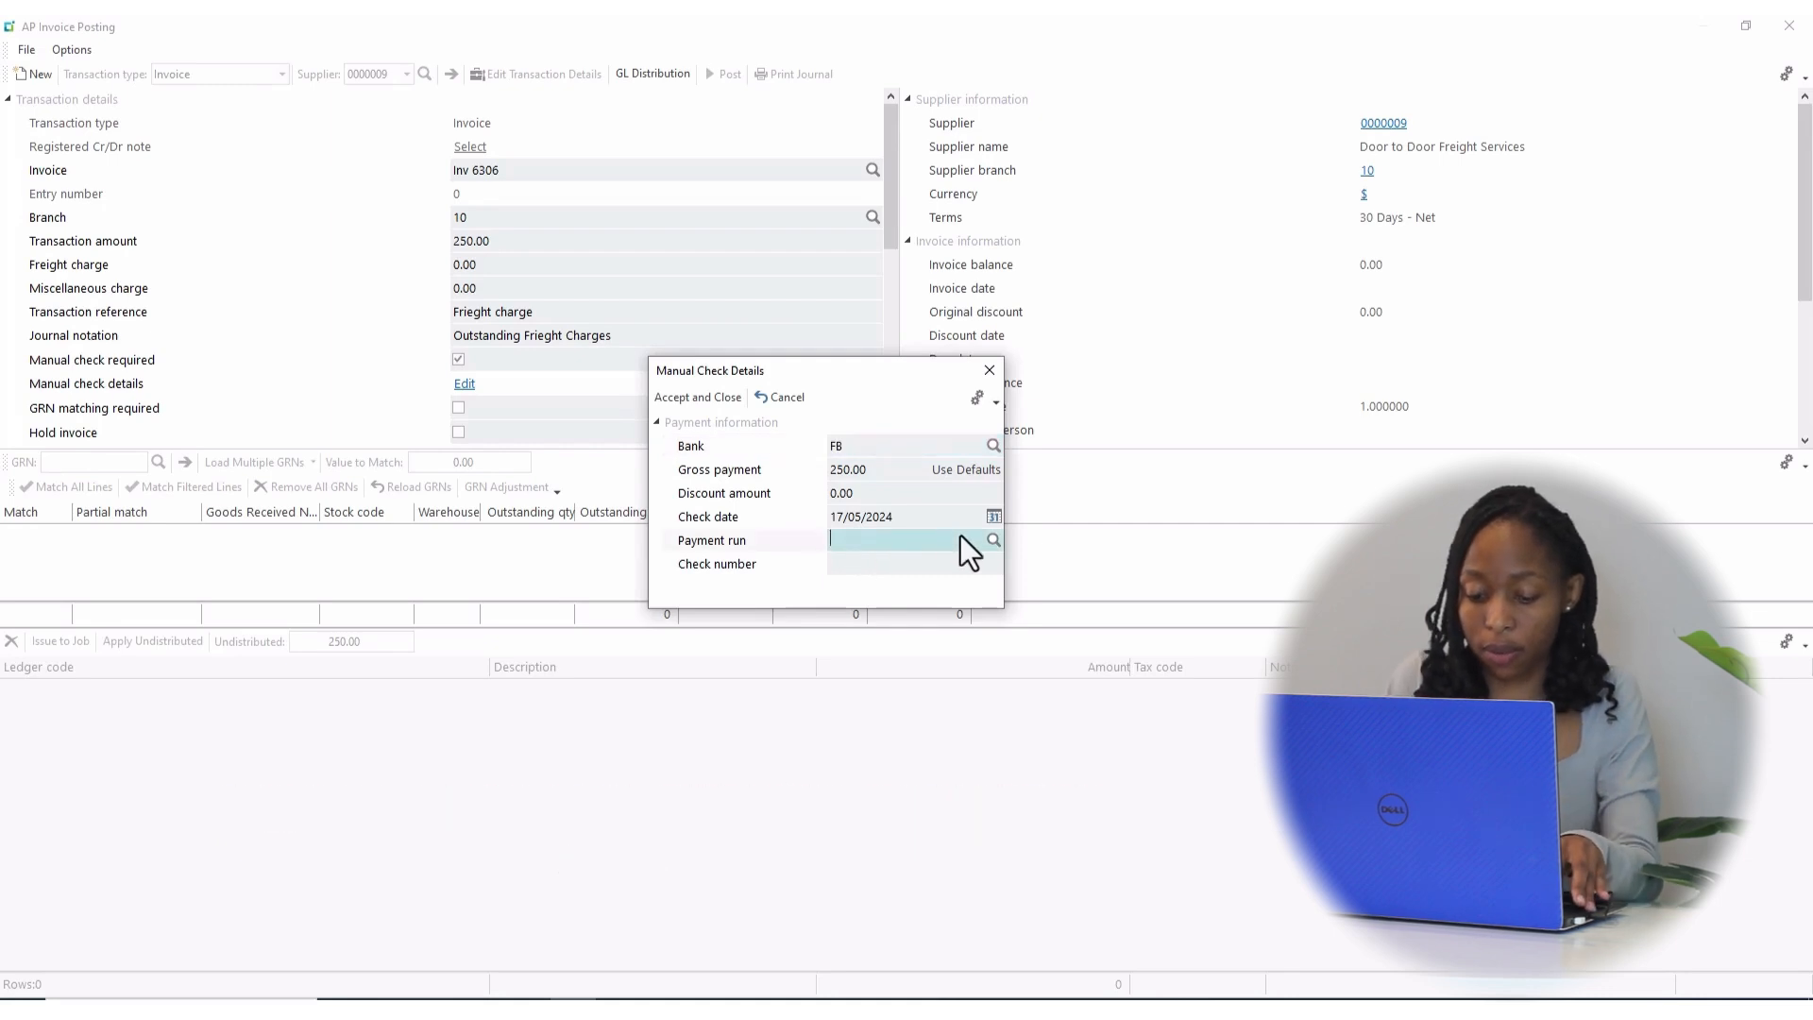
type("FB")
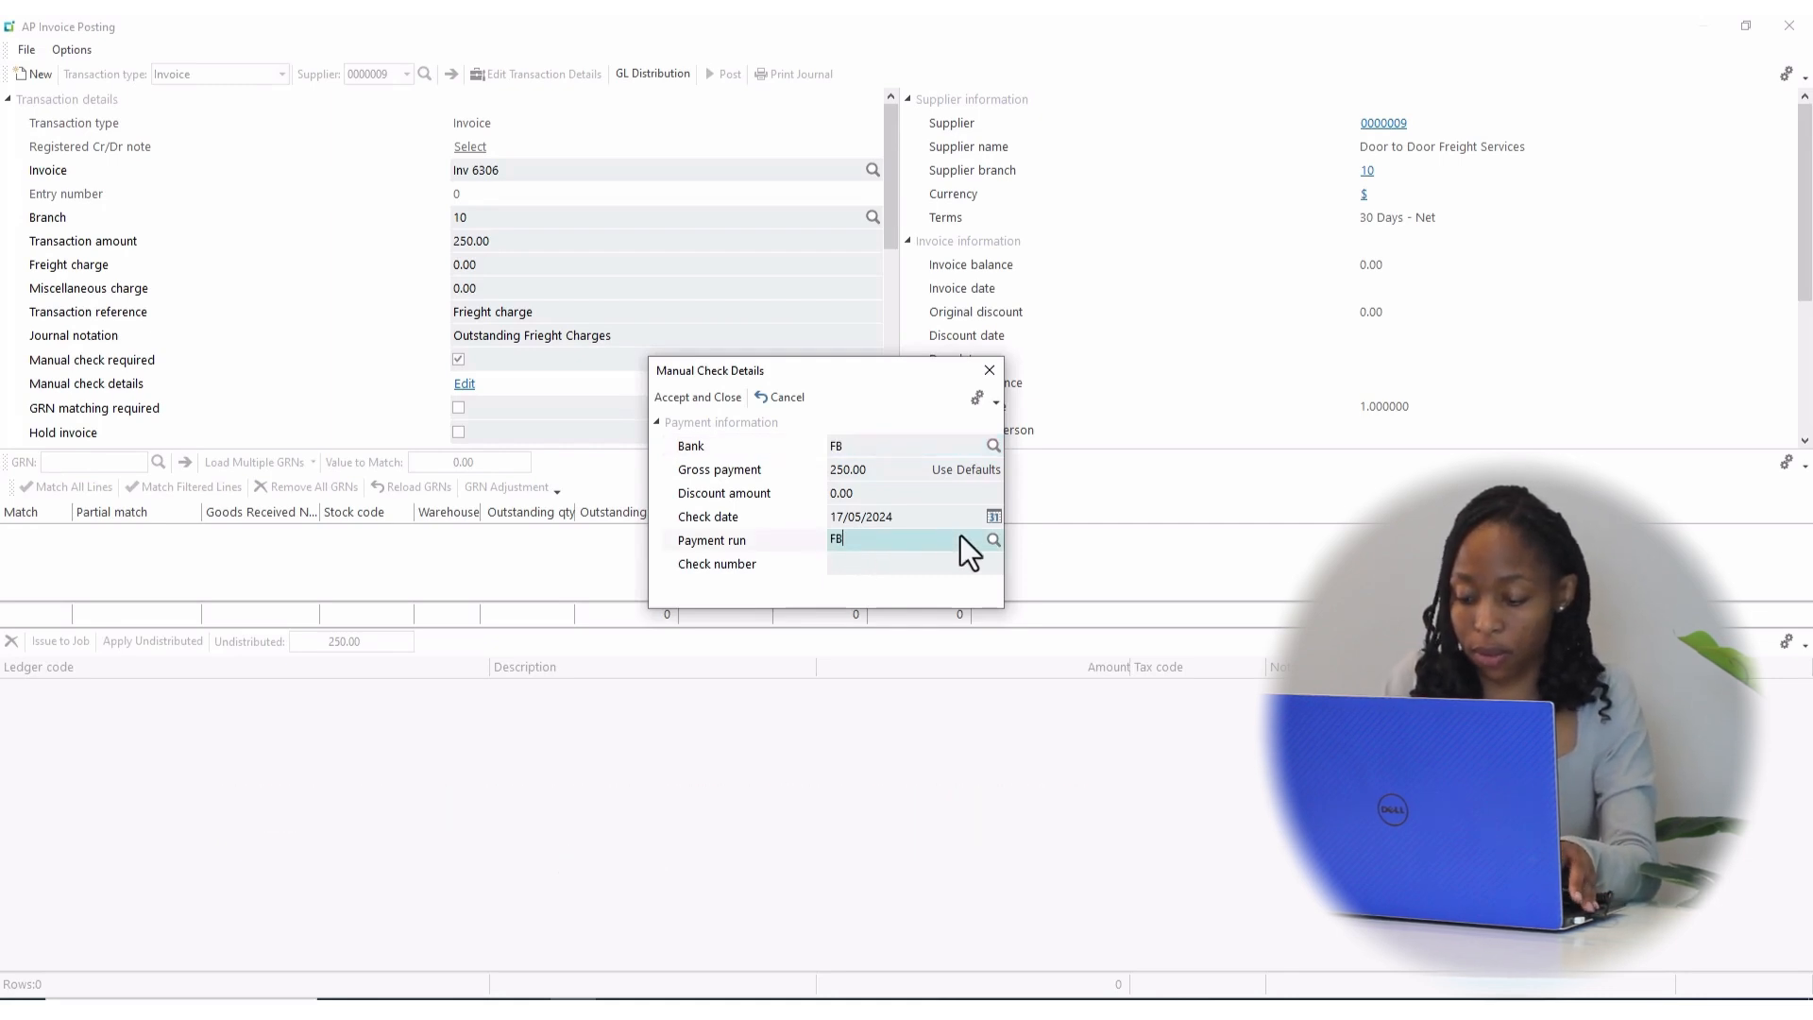
type("101")
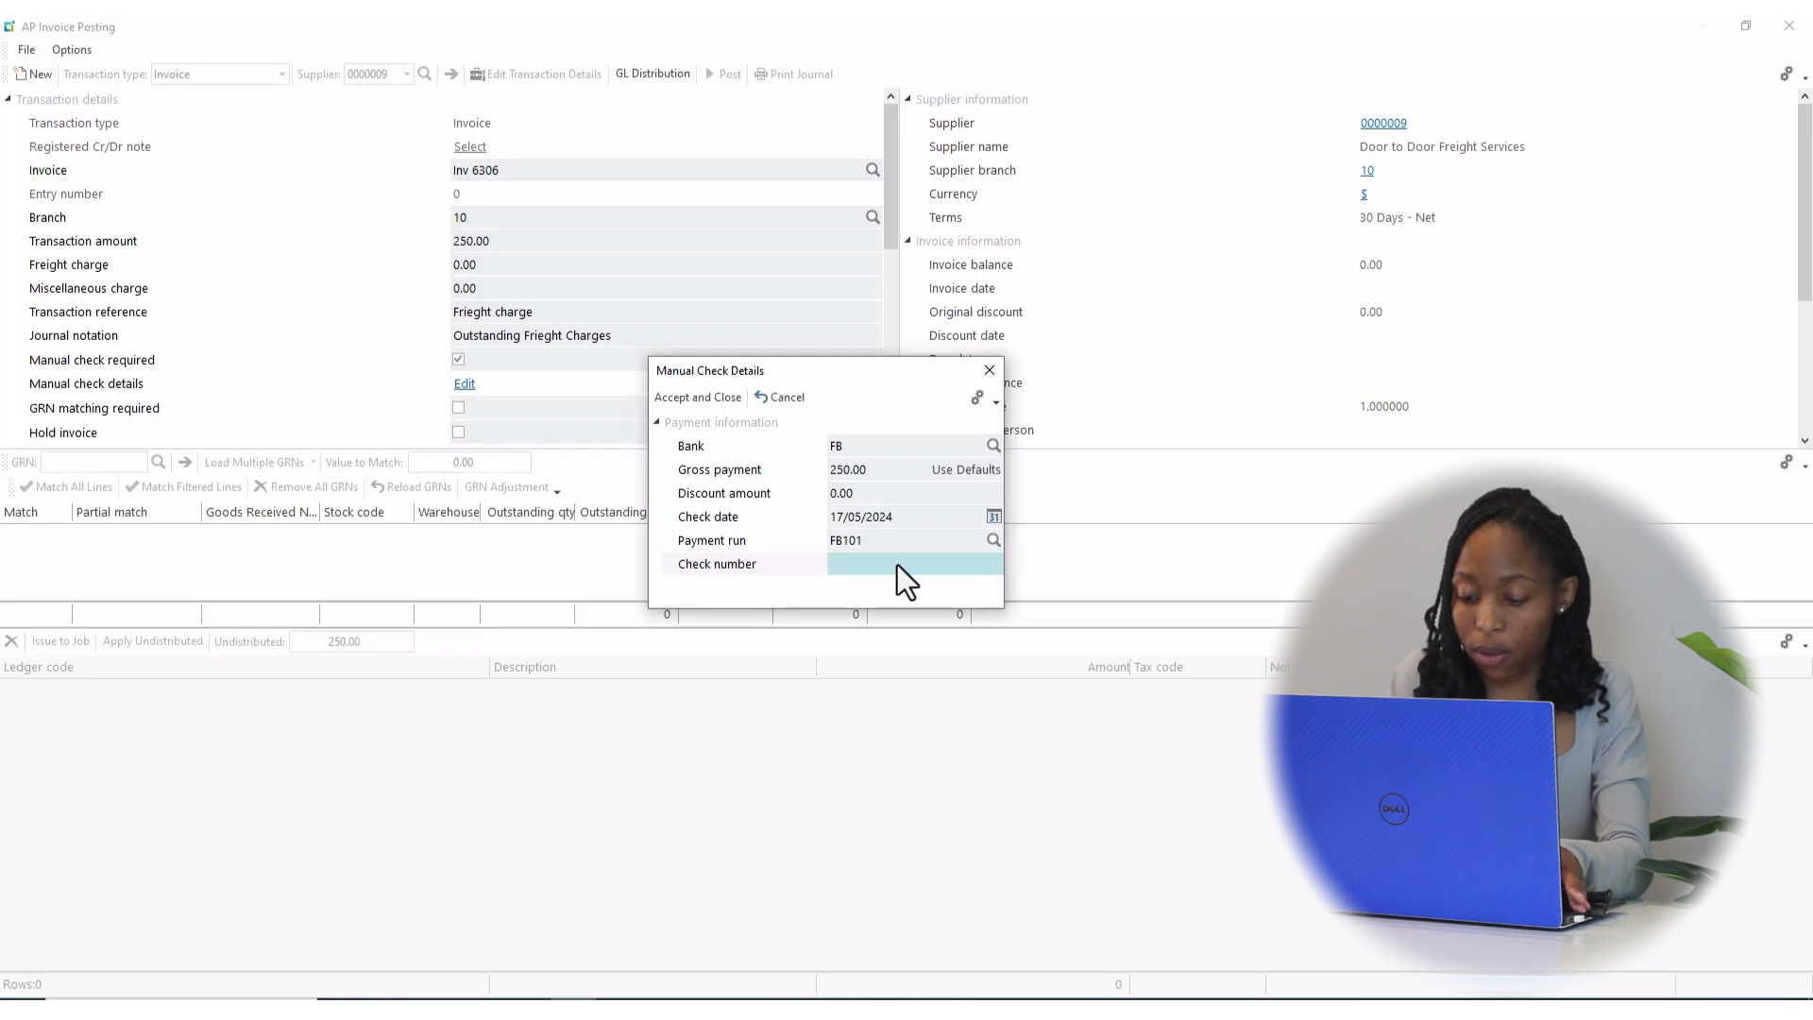
type("7801")
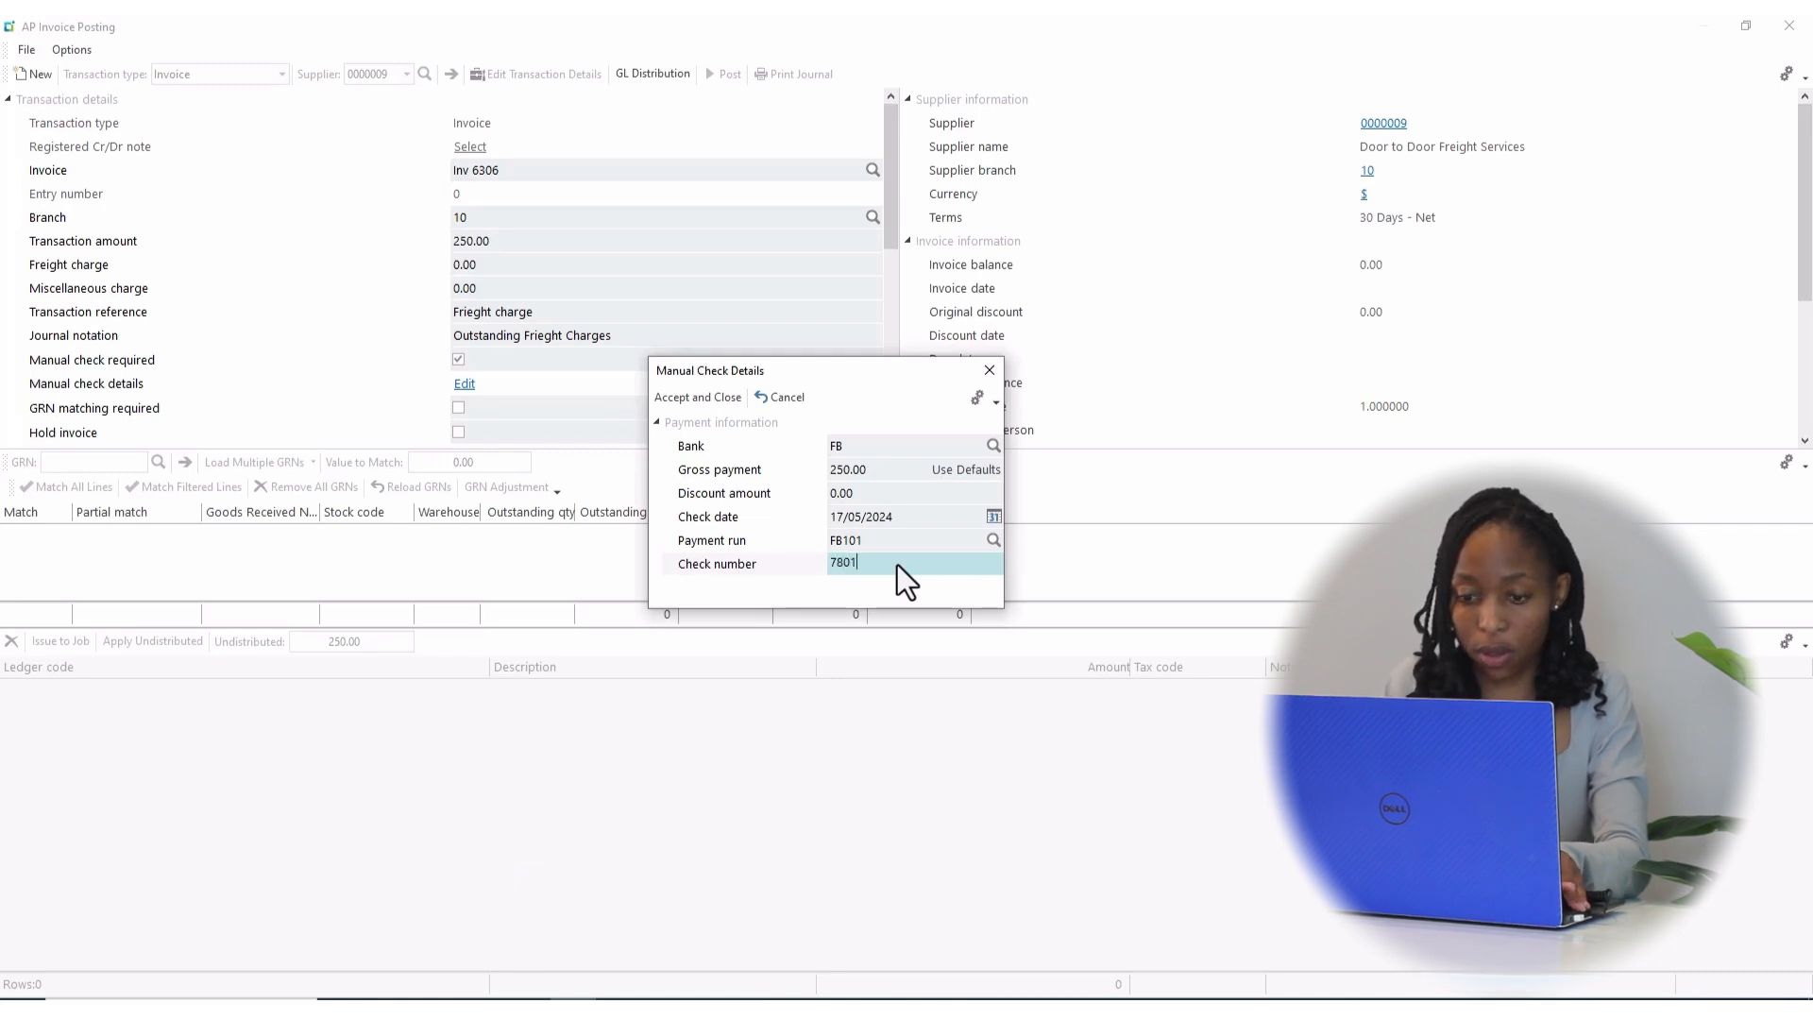
left_click(698, 399)
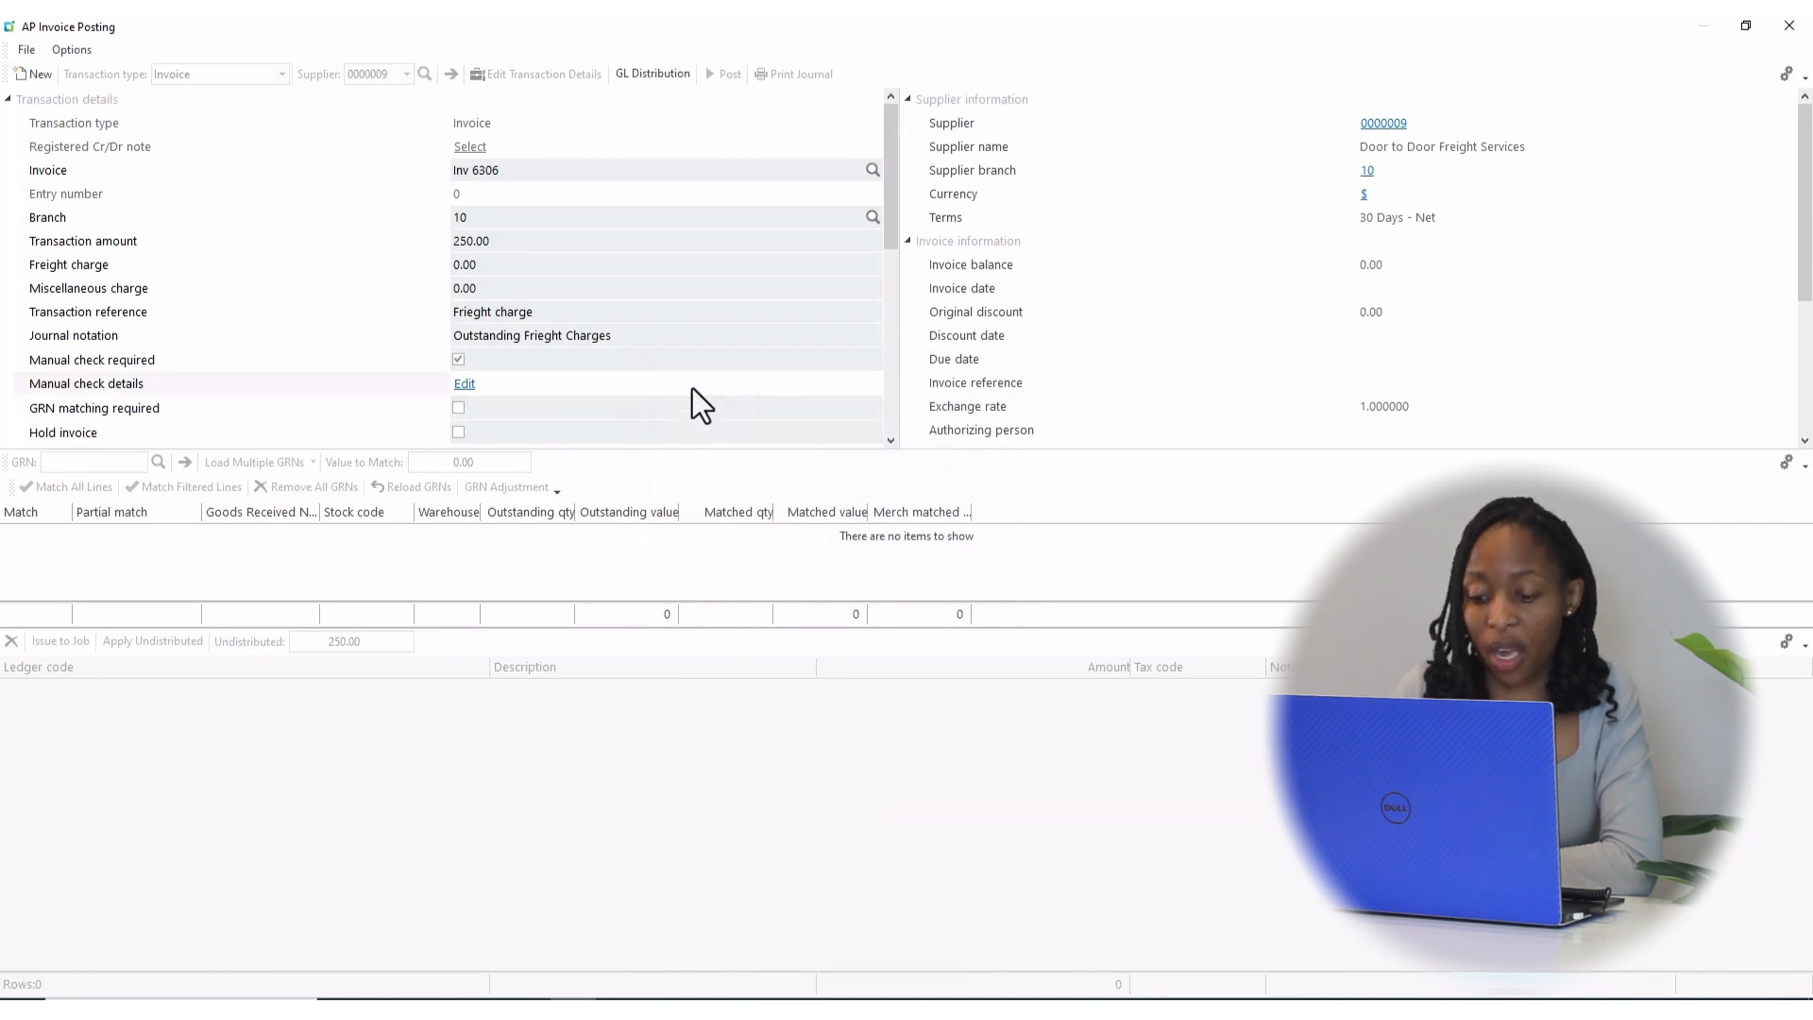
Step: Distribute the invoice amount to general ledger code 10-5500 and post the invoice
left_click(632, 80)
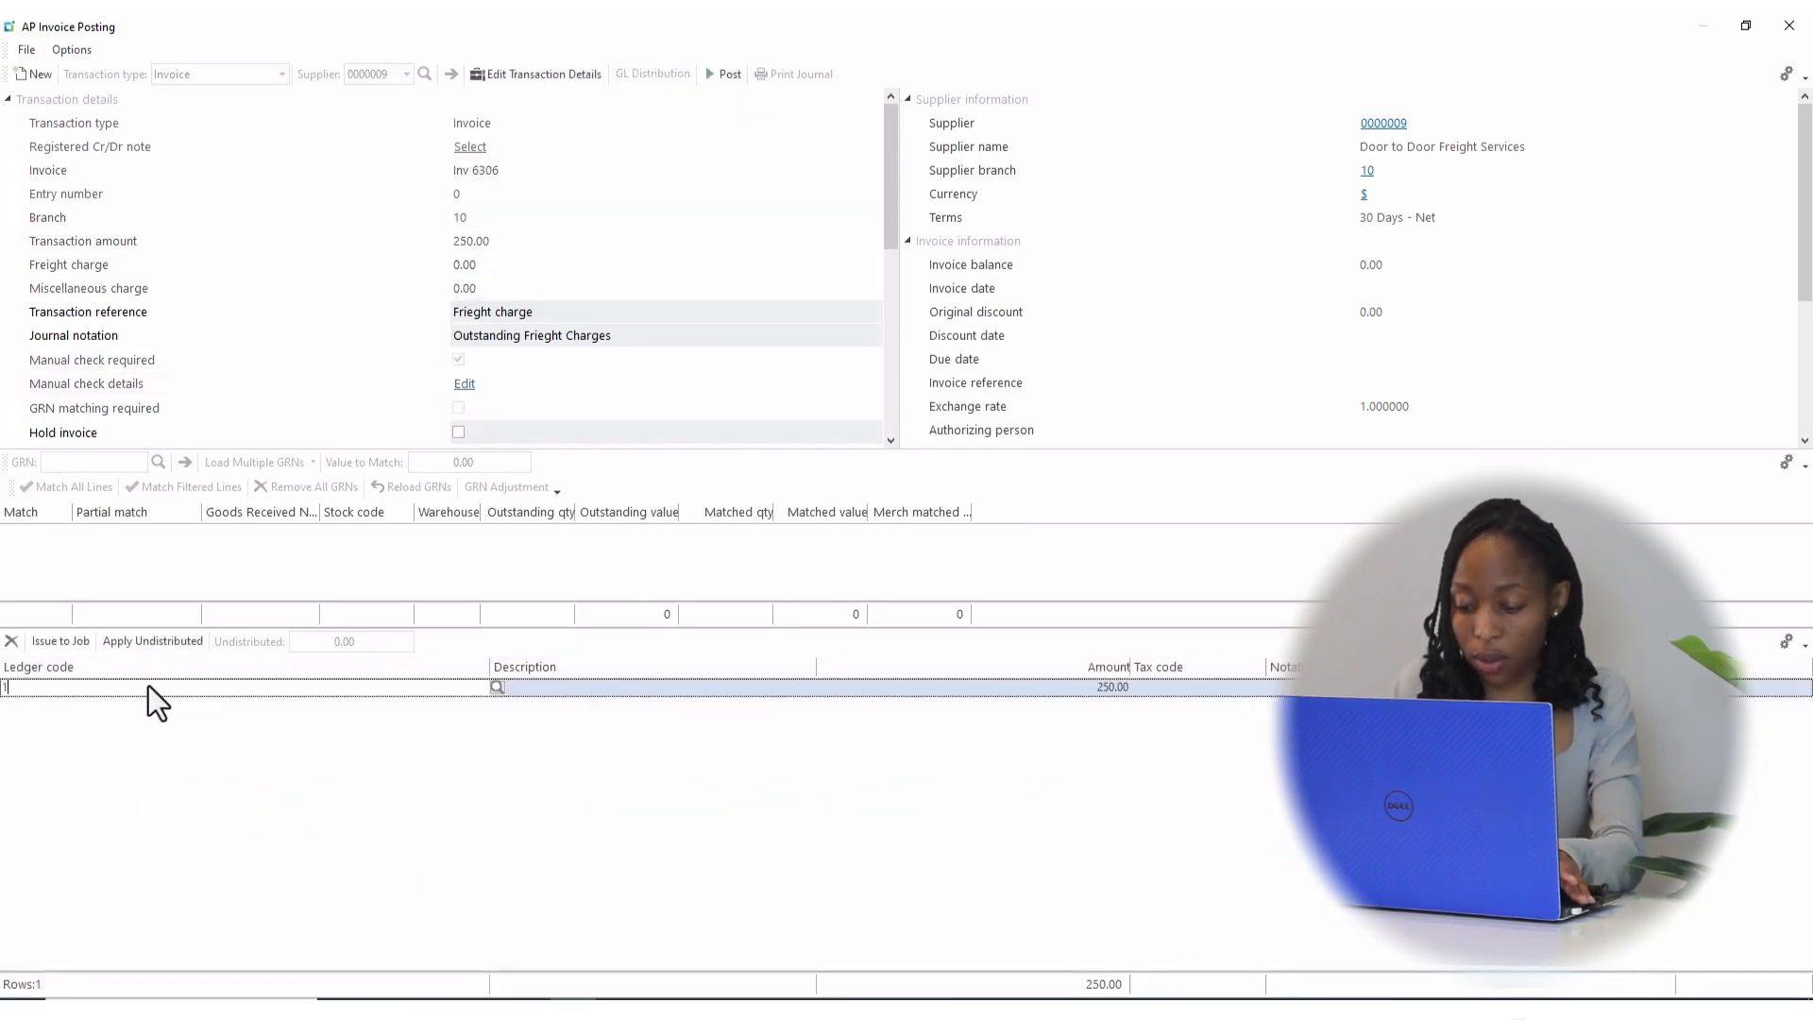
type("10")
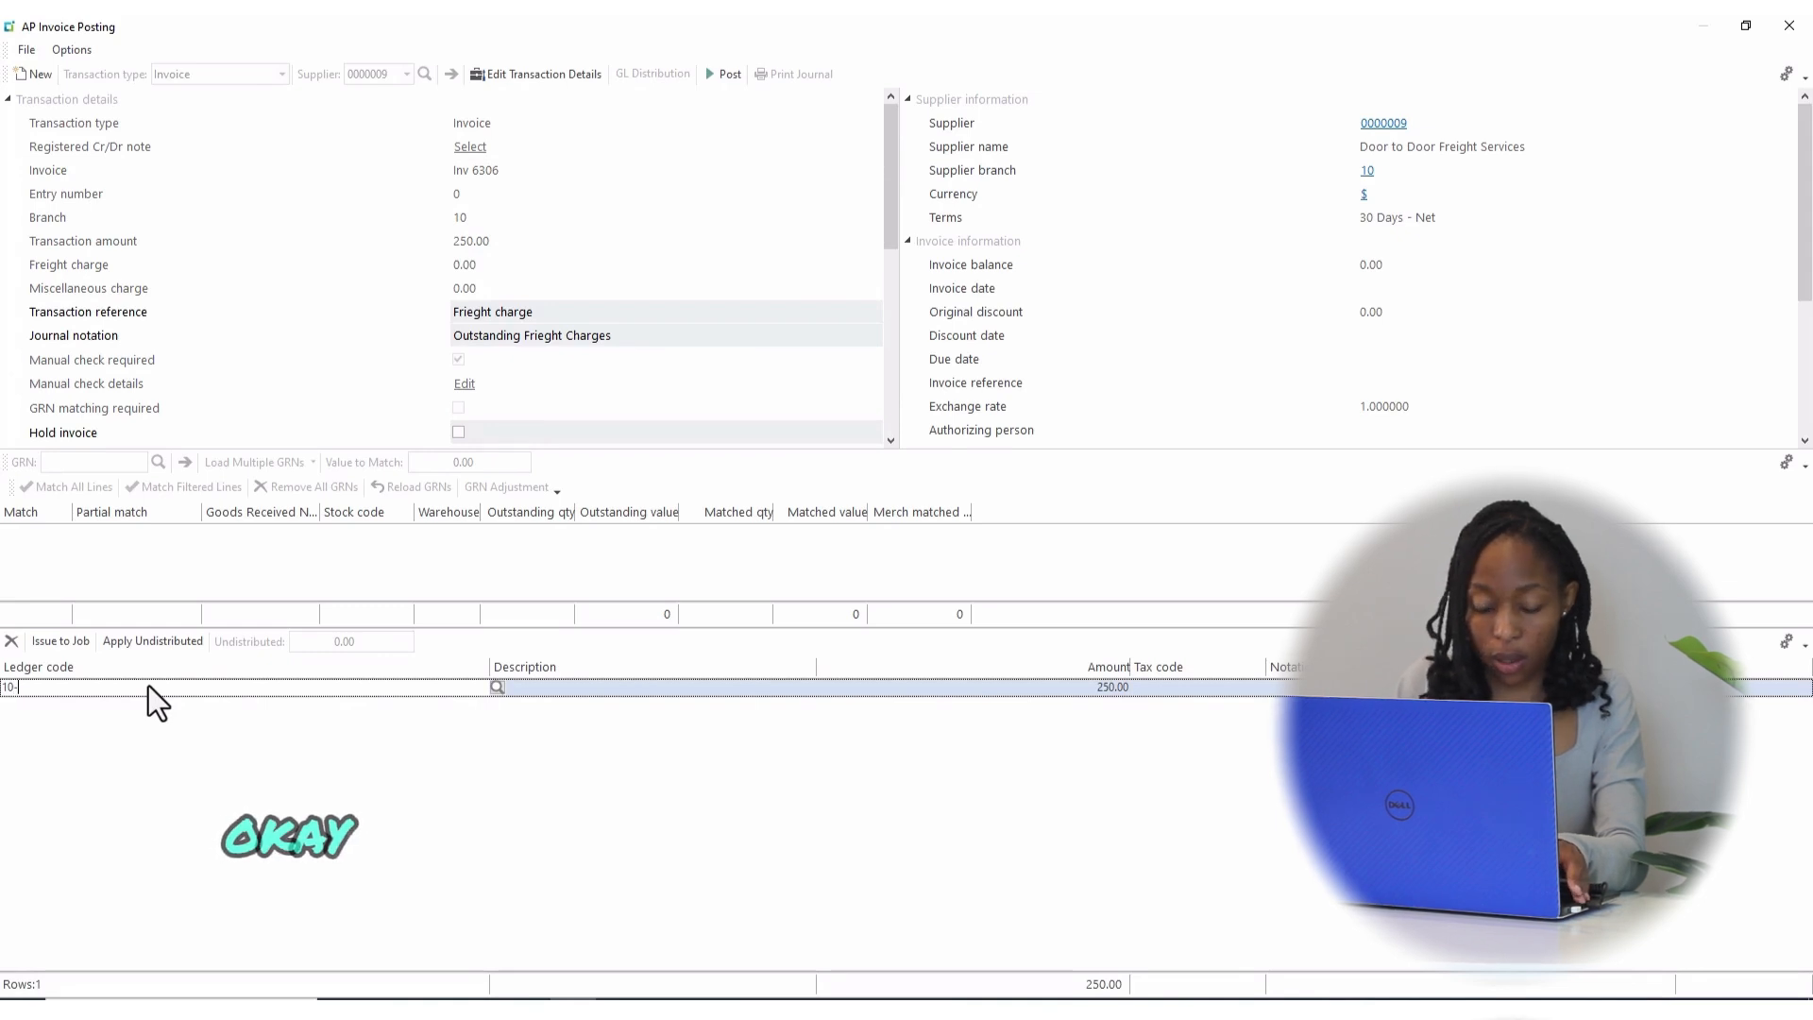
type("-5500")
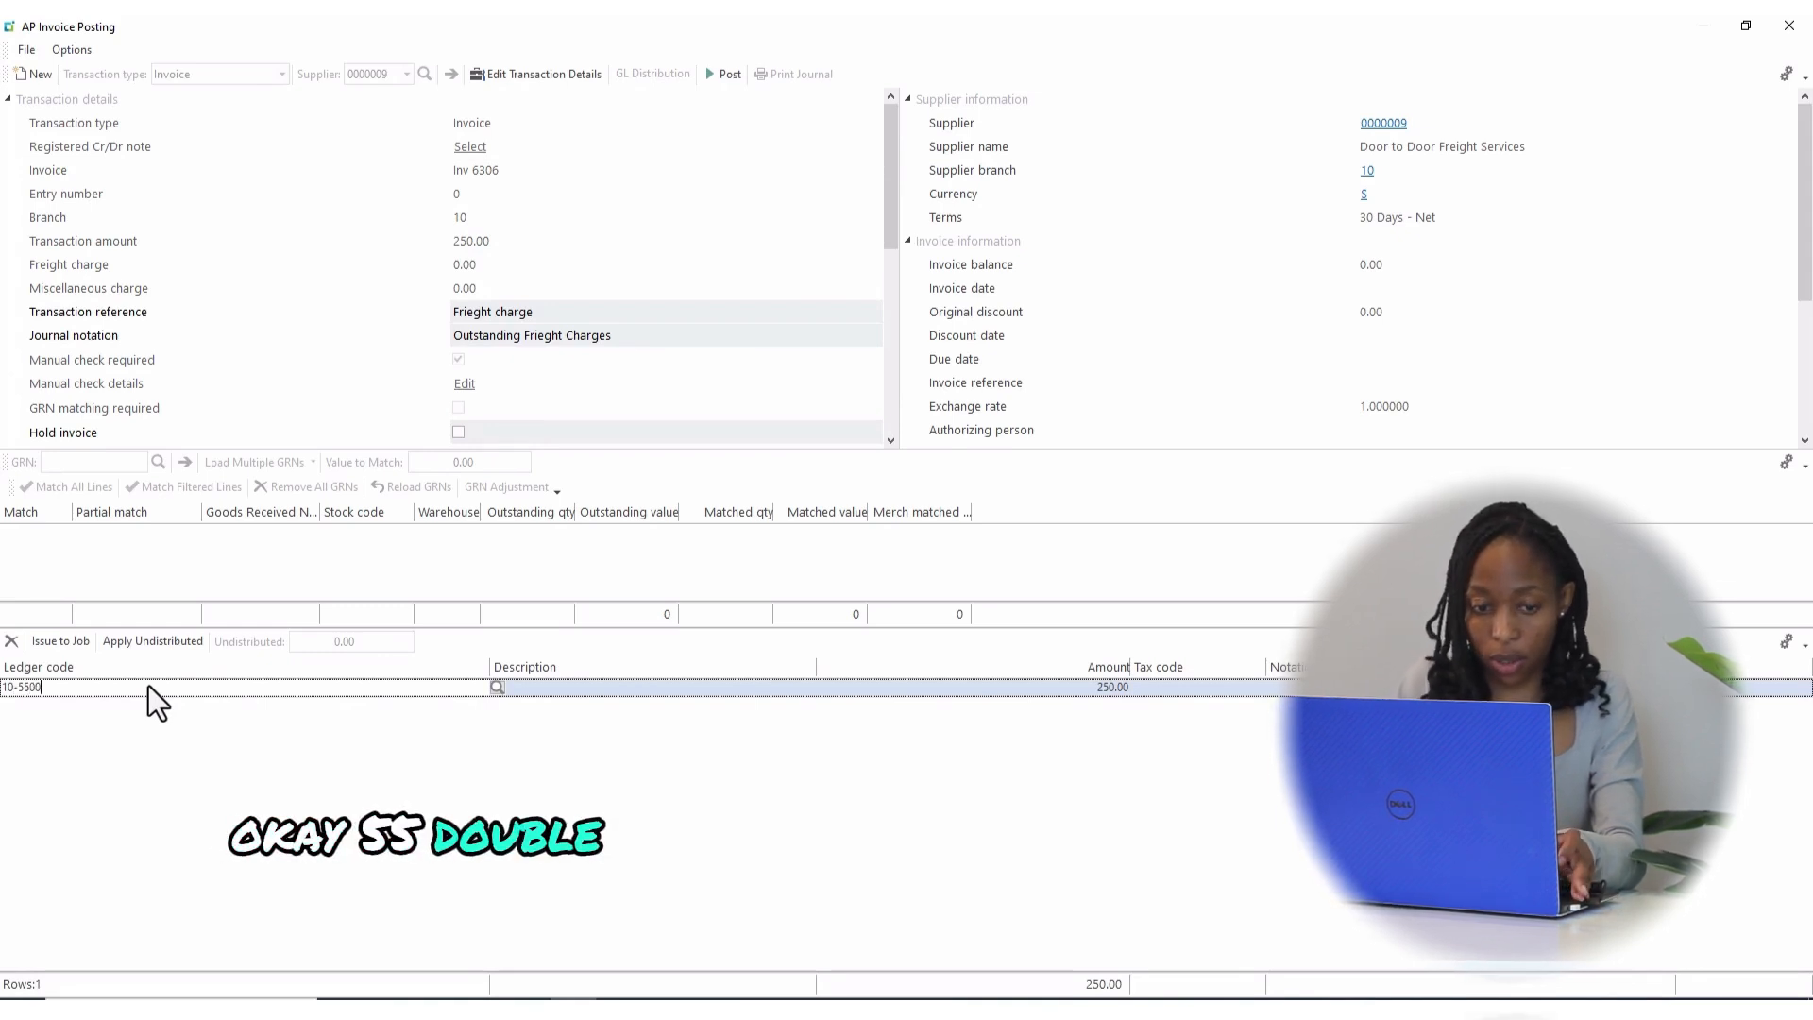
key("Return")
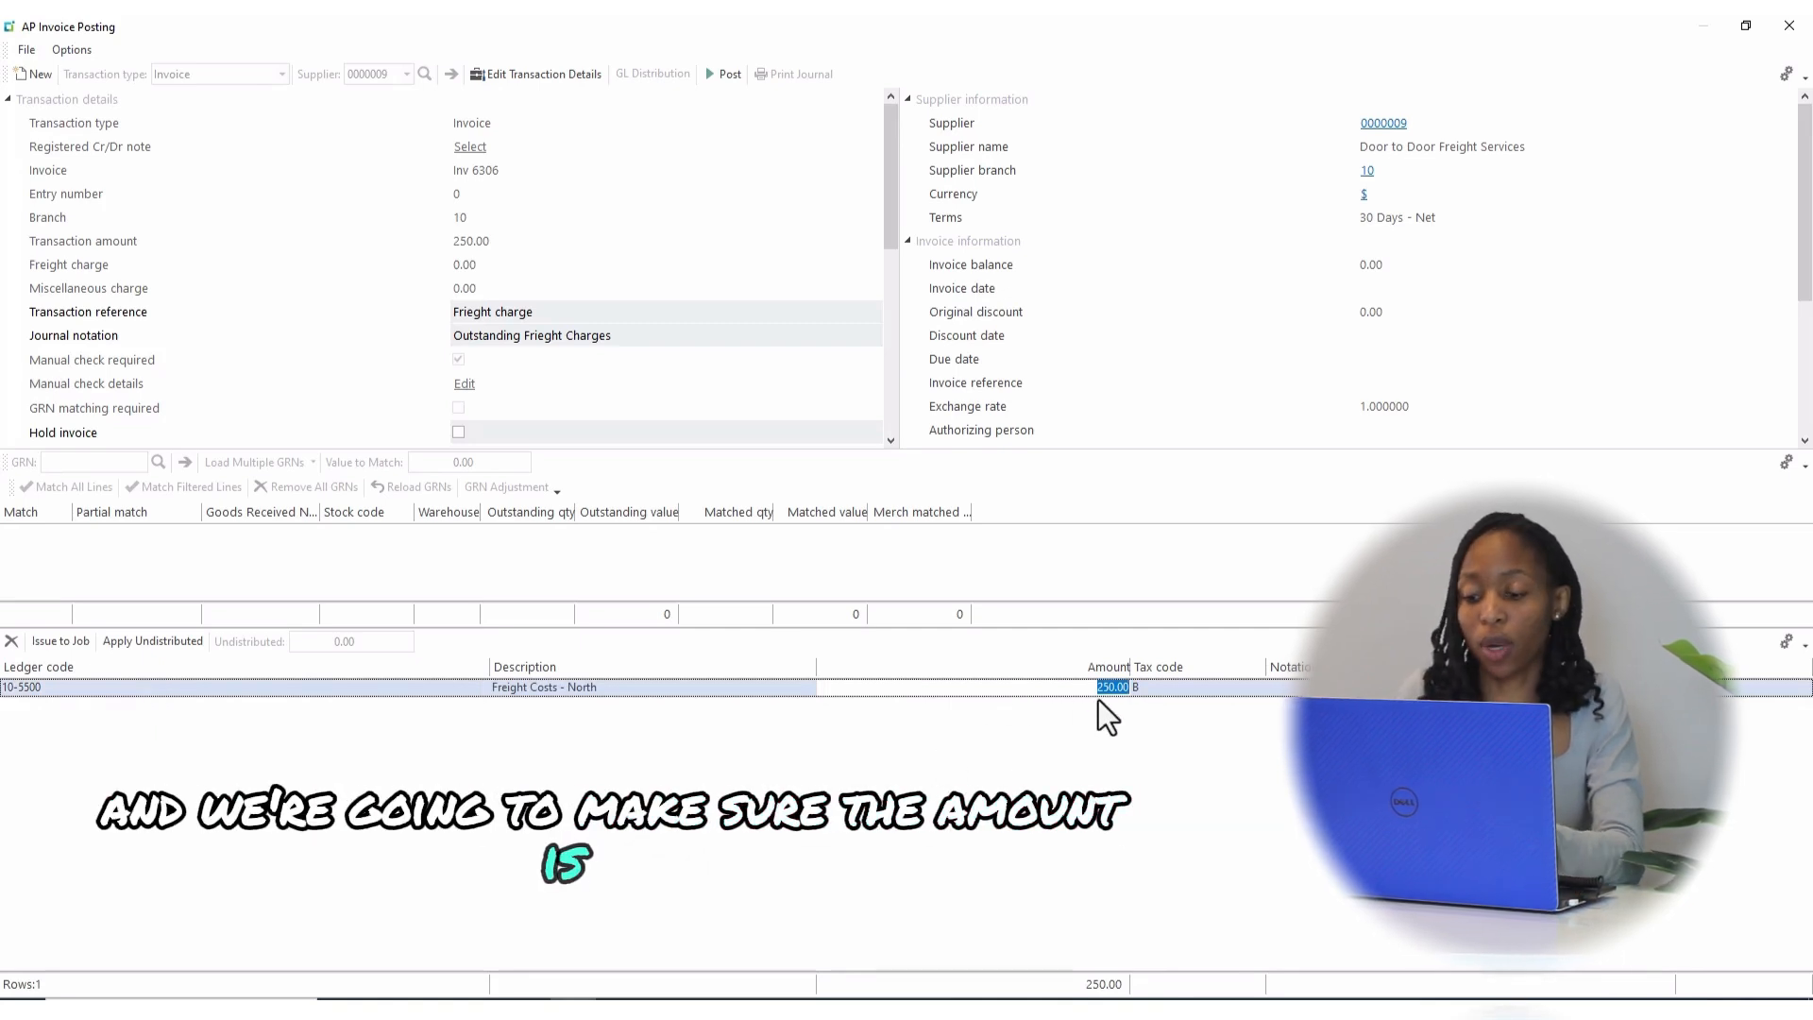
left_click(726, 82)
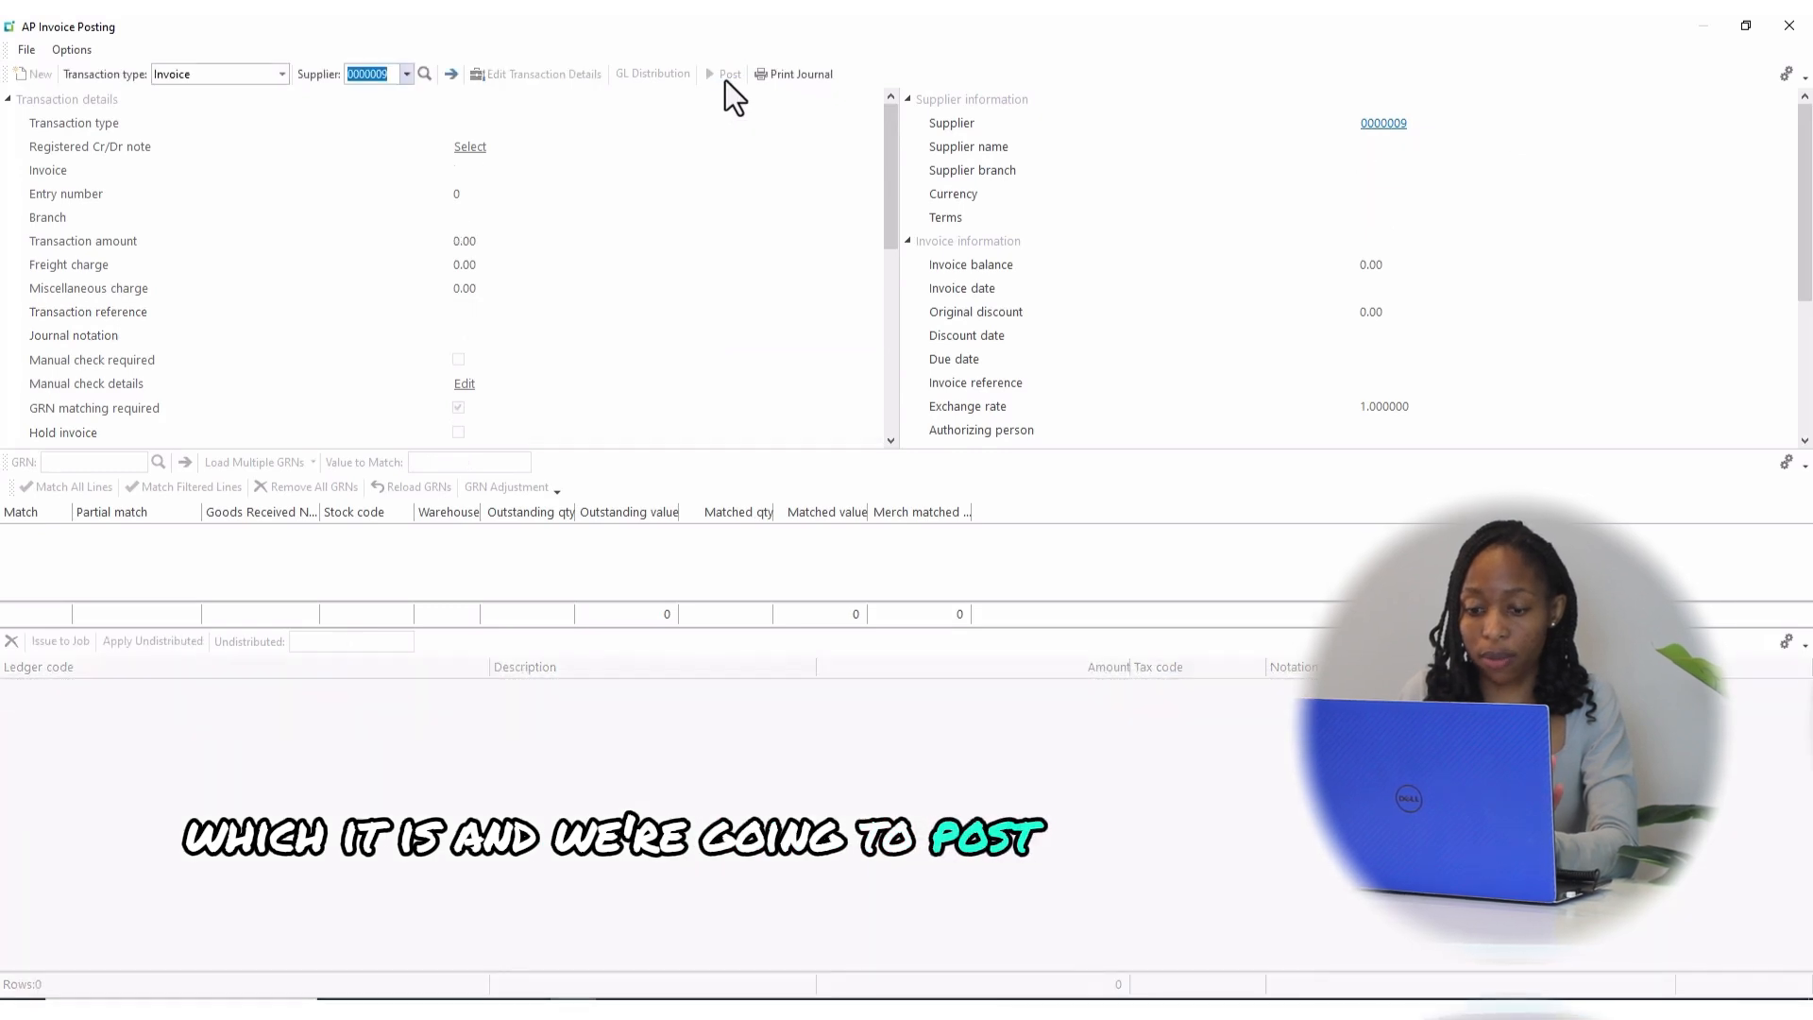
Step: Close AP Invoice Posting and open Payment Cycle Maintenance from Accounts Payable's payment processing programs in a maximized window
left_click(1795, 30)
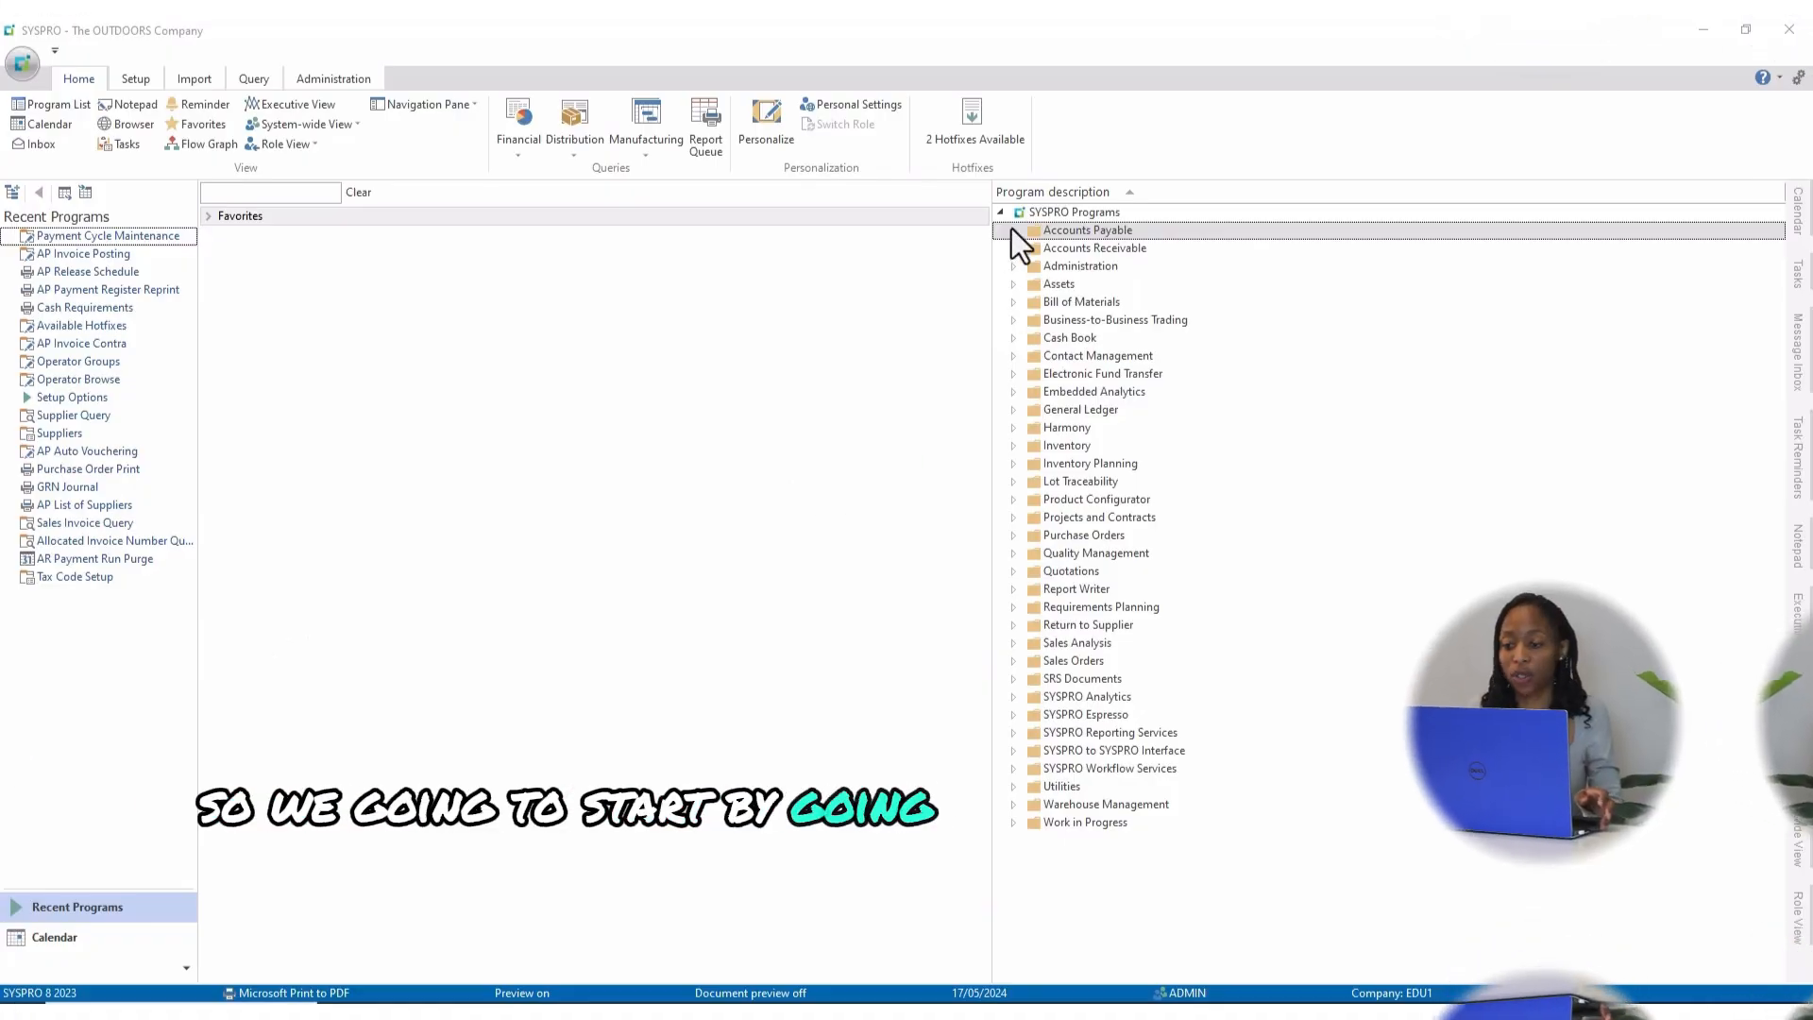
left_click(1014, 230)
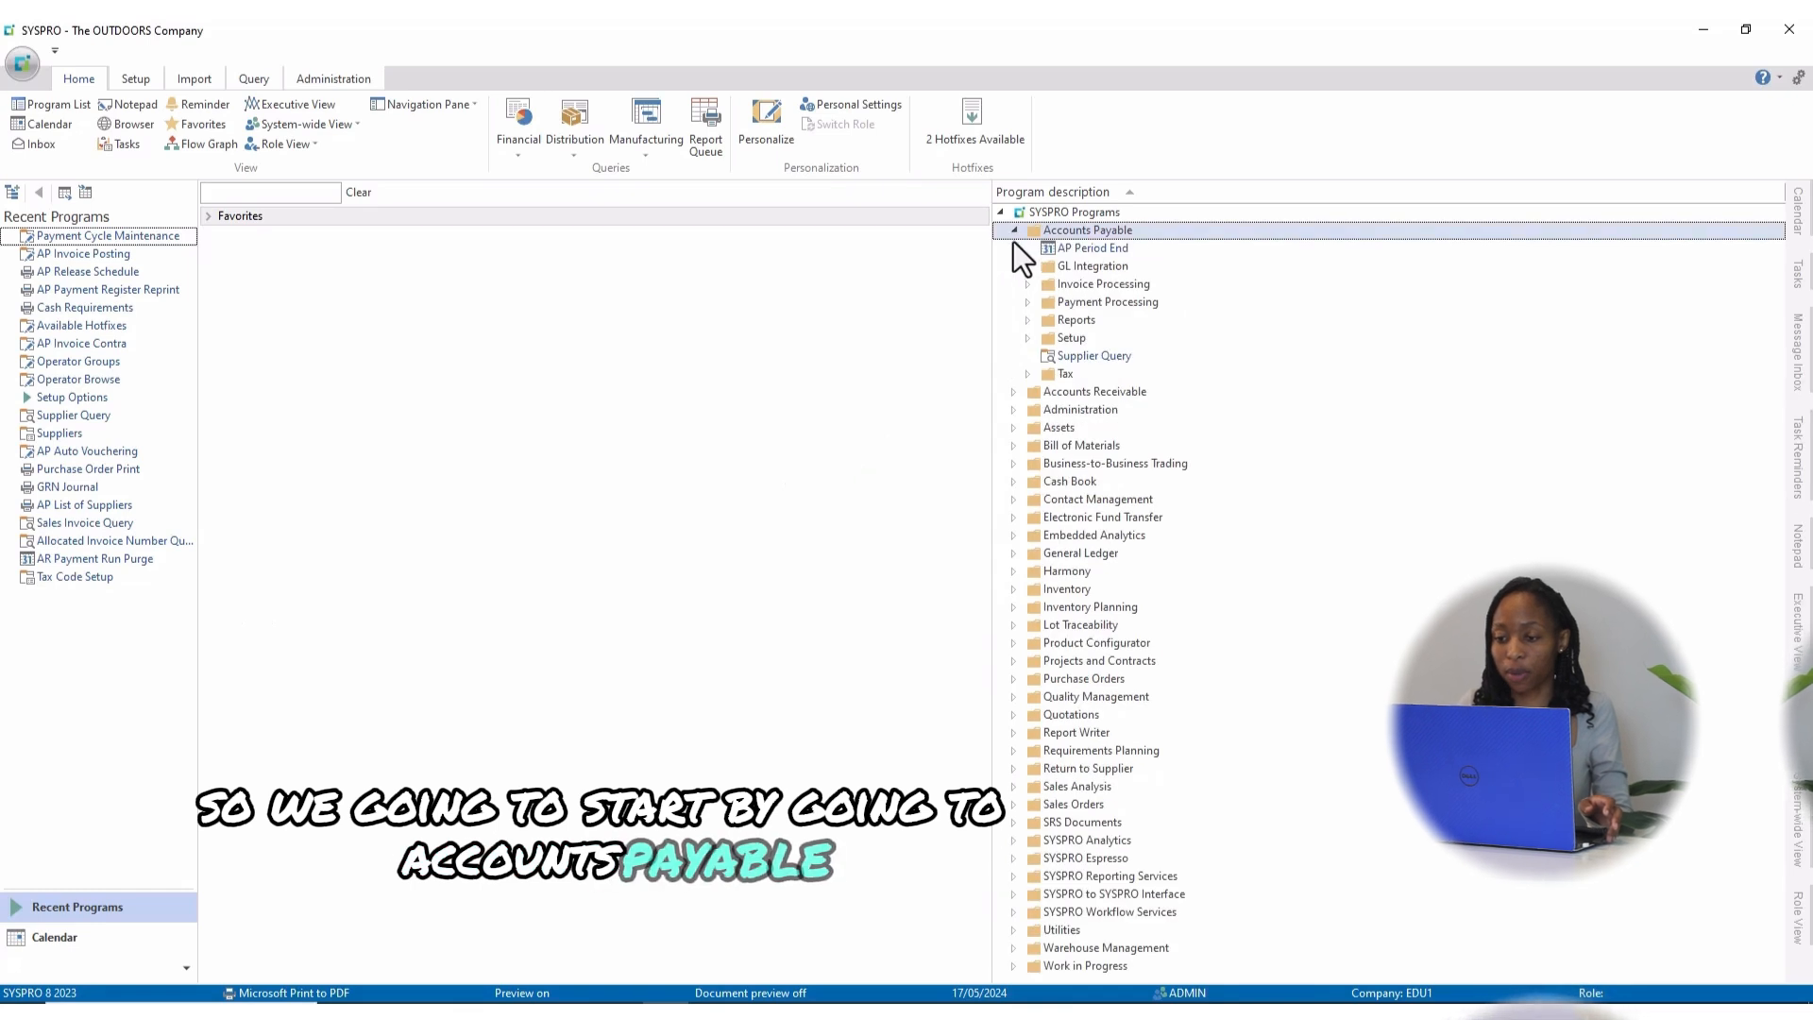
left_click(1026, 302)
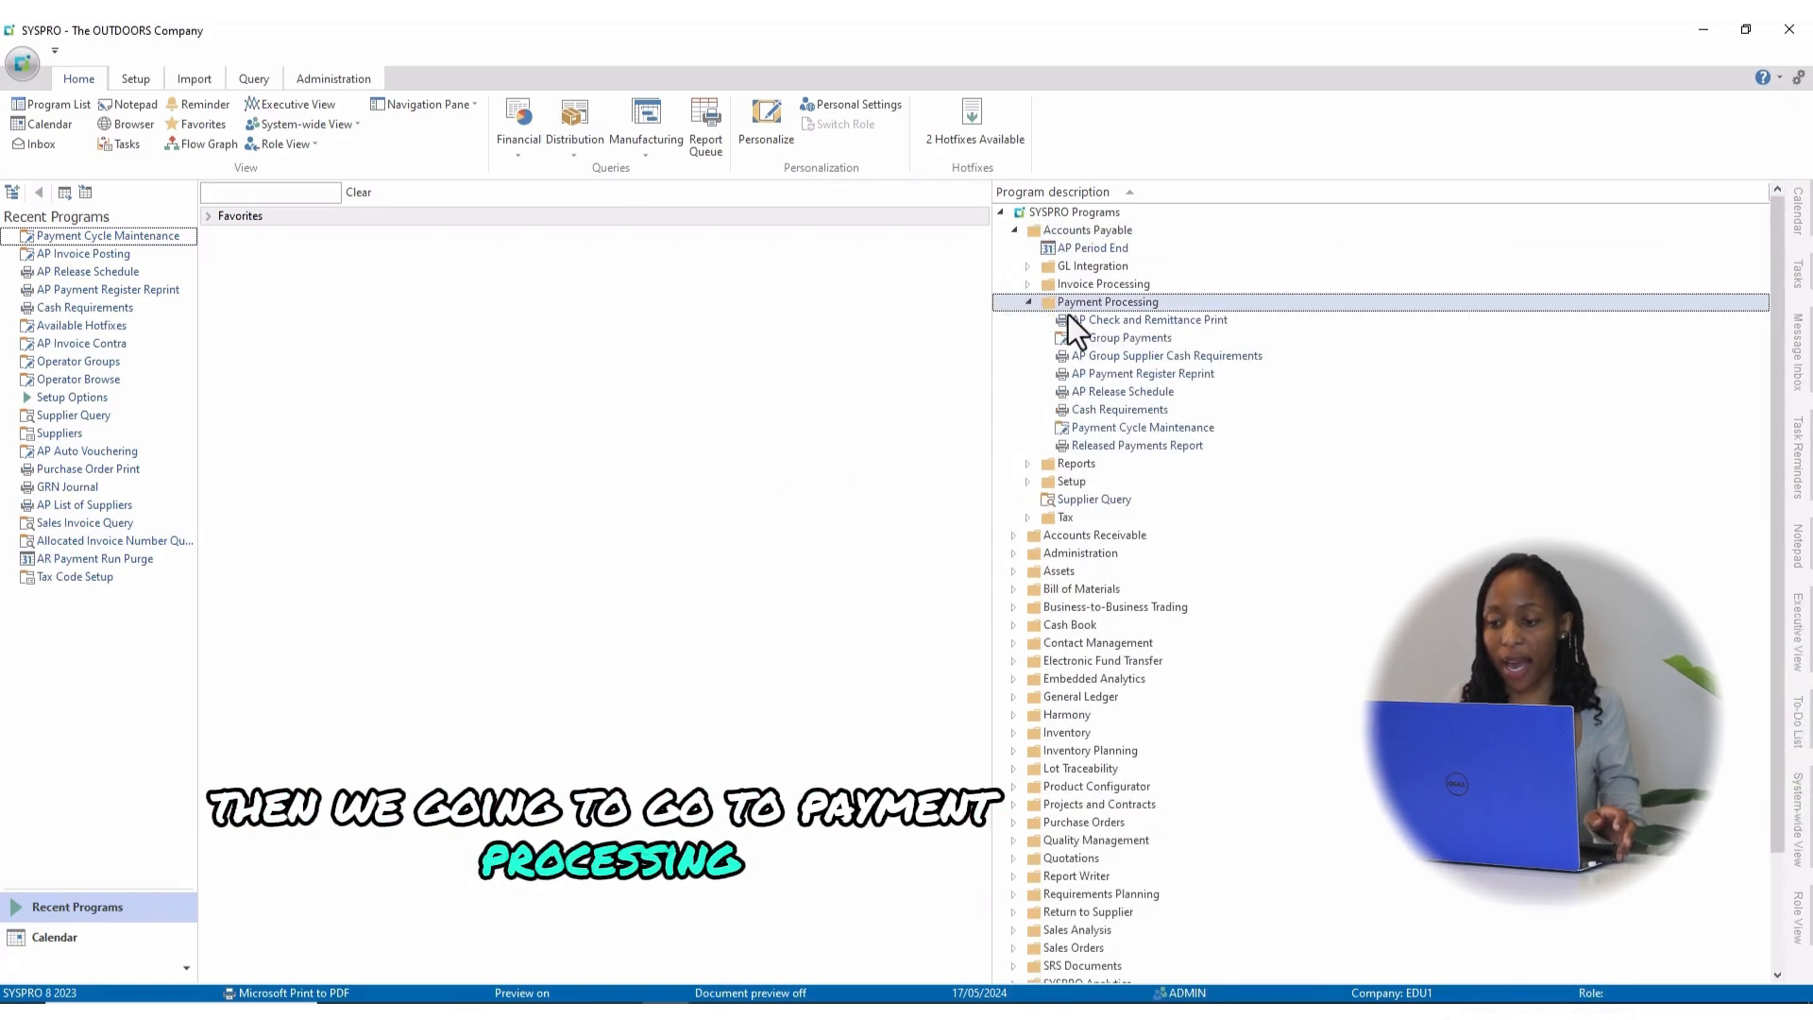
double_click(1112, 436)
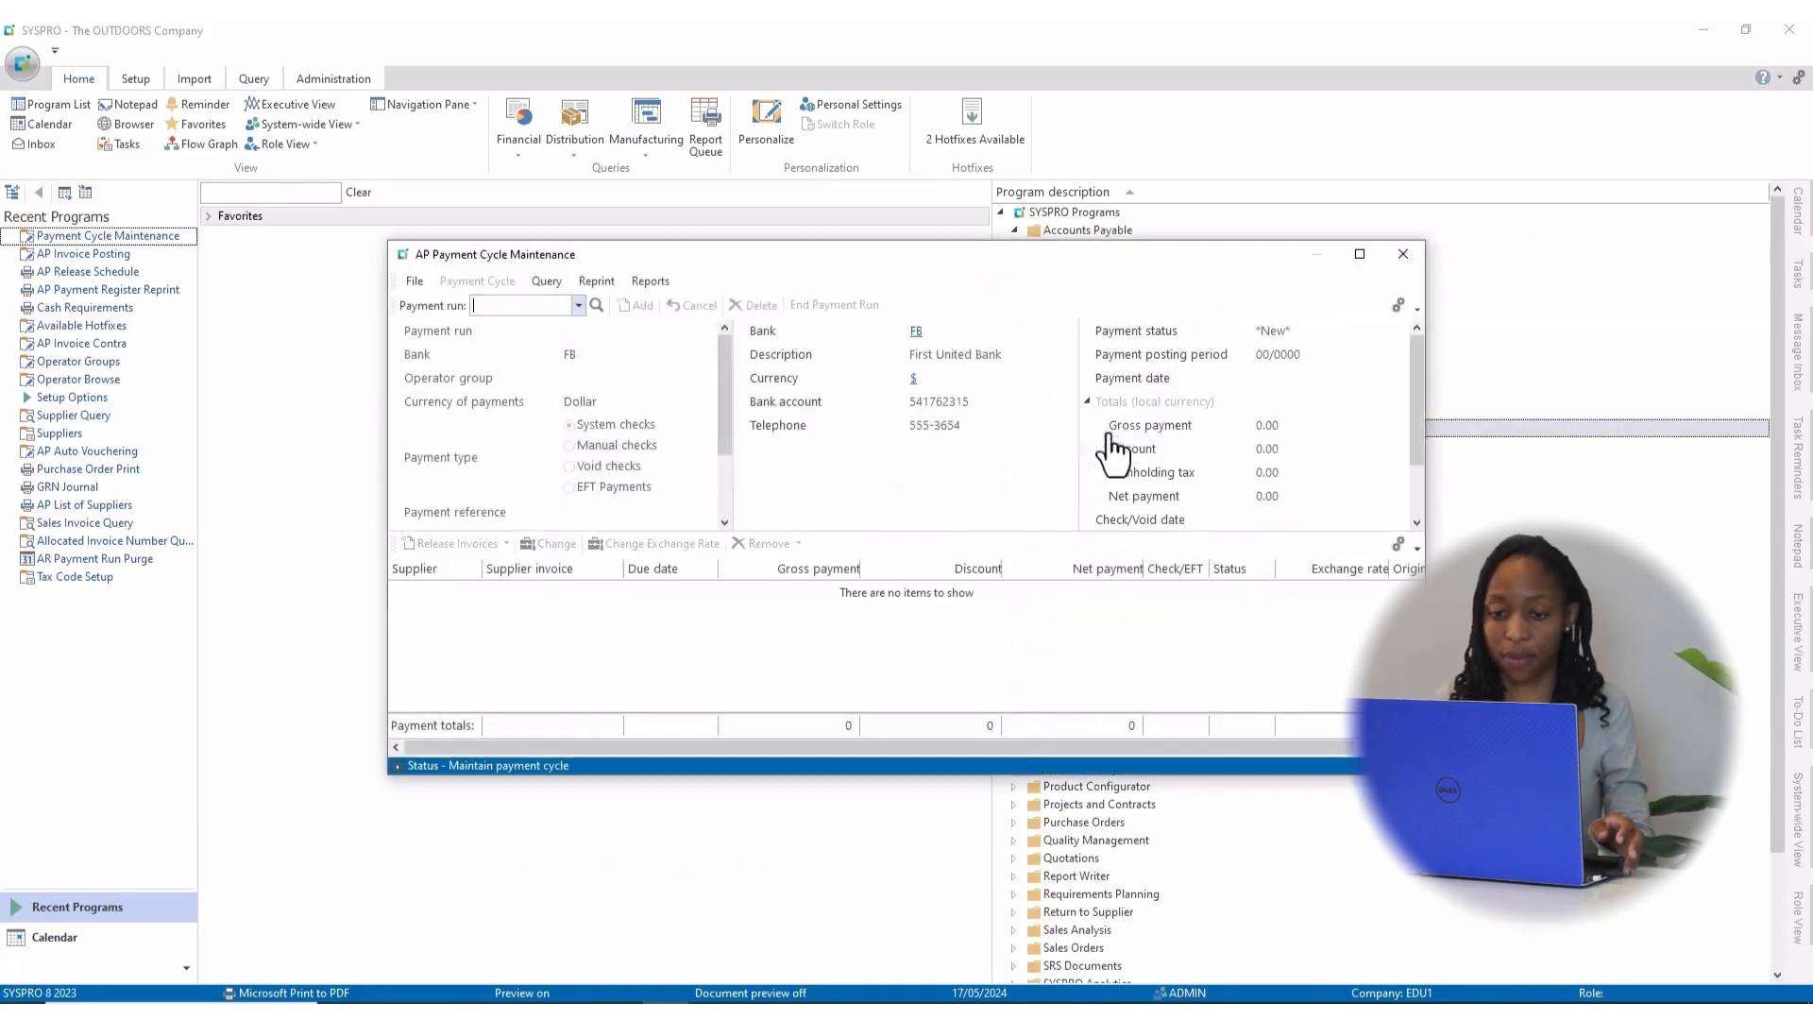
left_click(1353, 258)
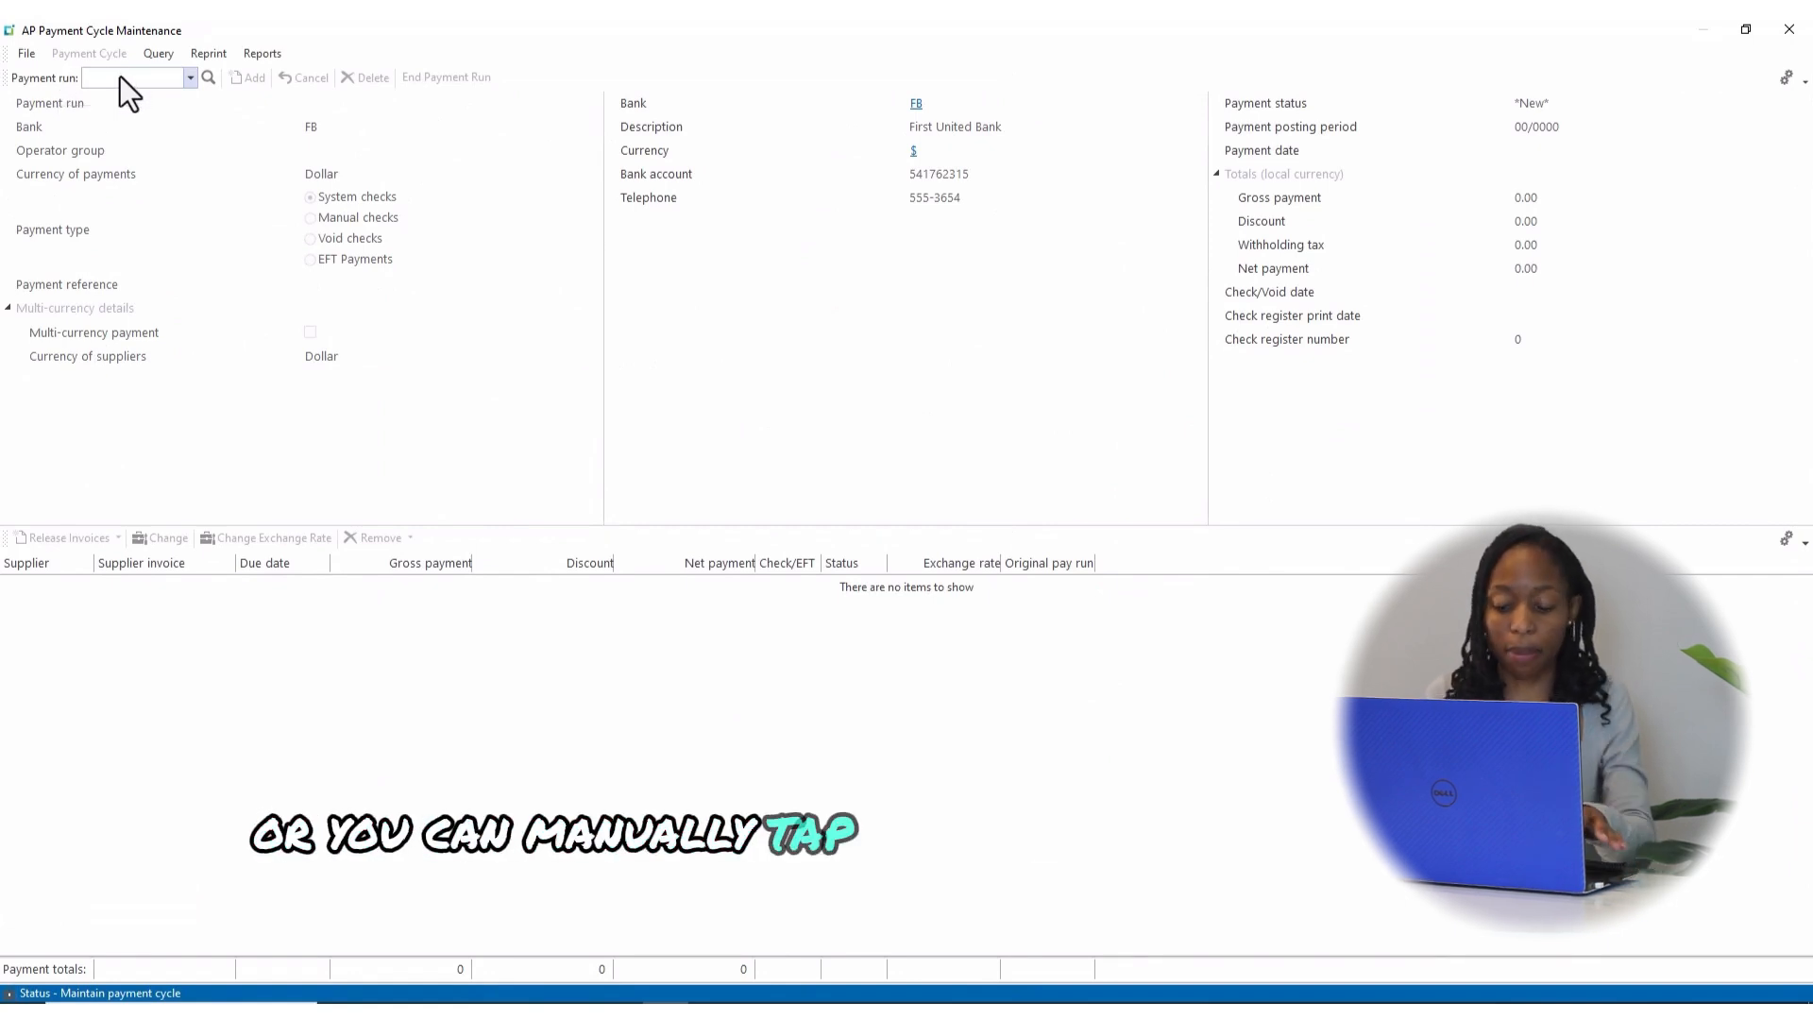
Step: Load payment run MAN100 and start releasing invoices to it
type("AN")
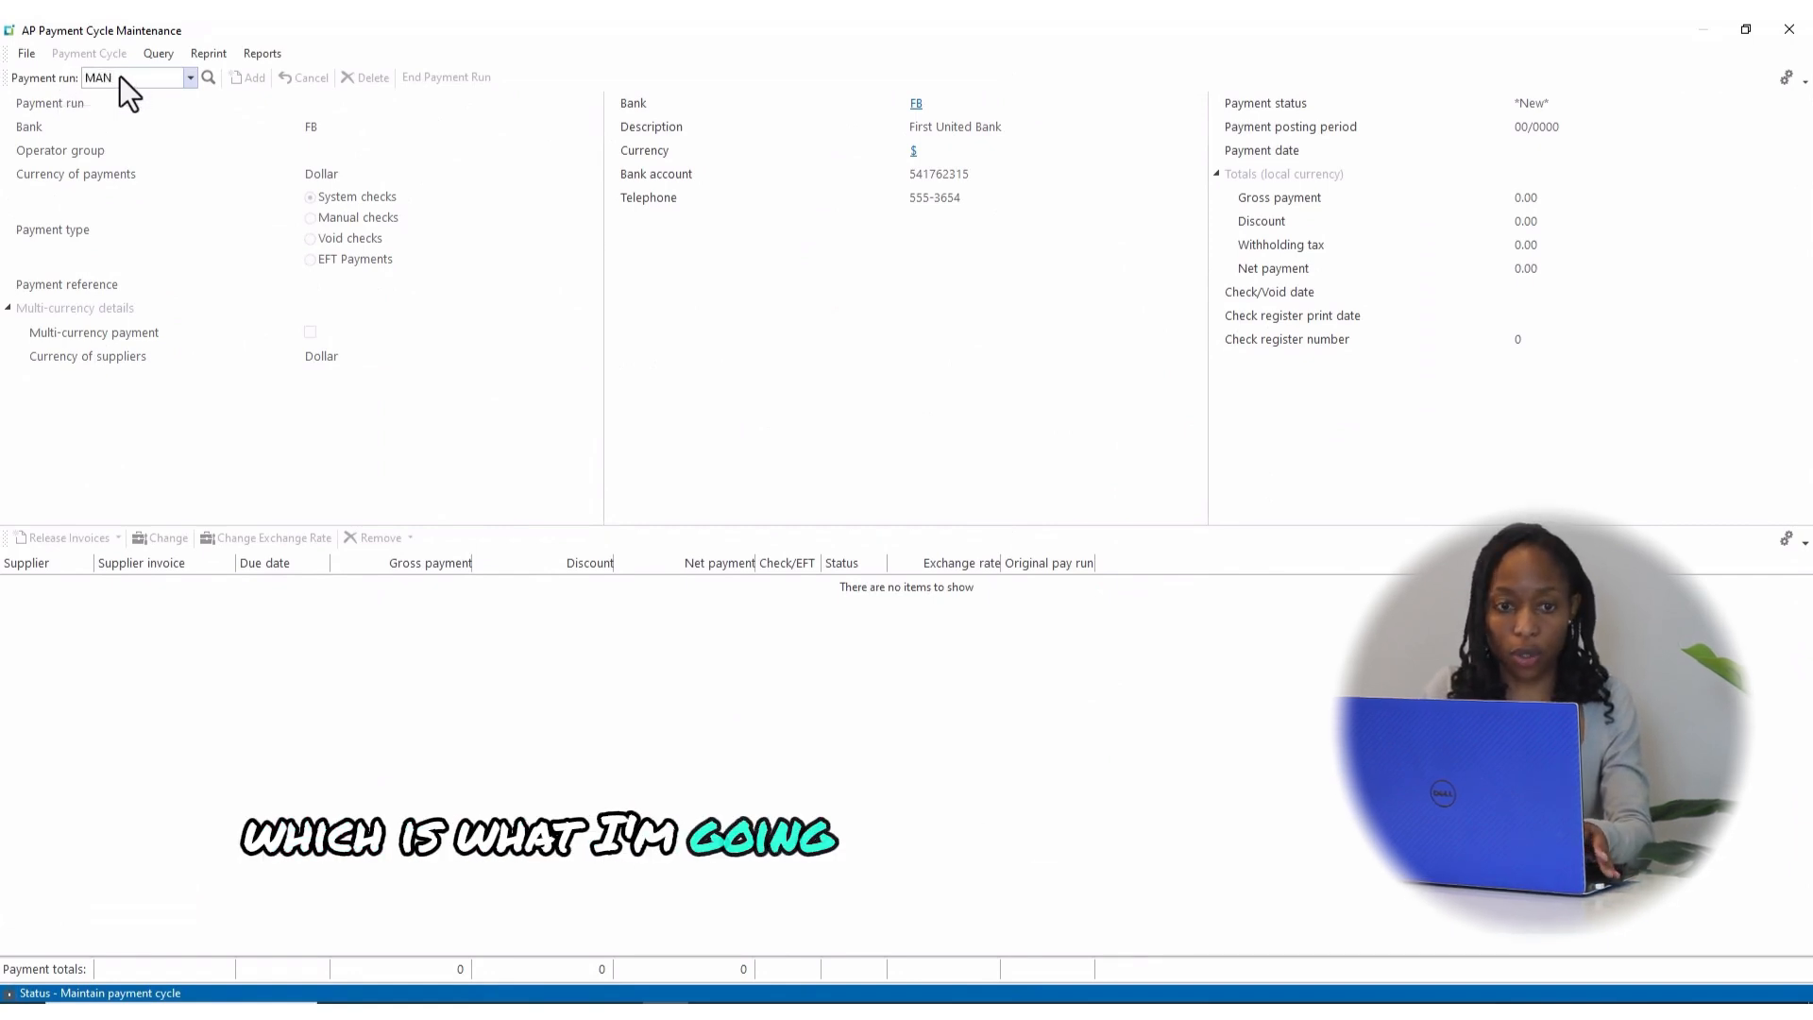
type("100")
key("Return")
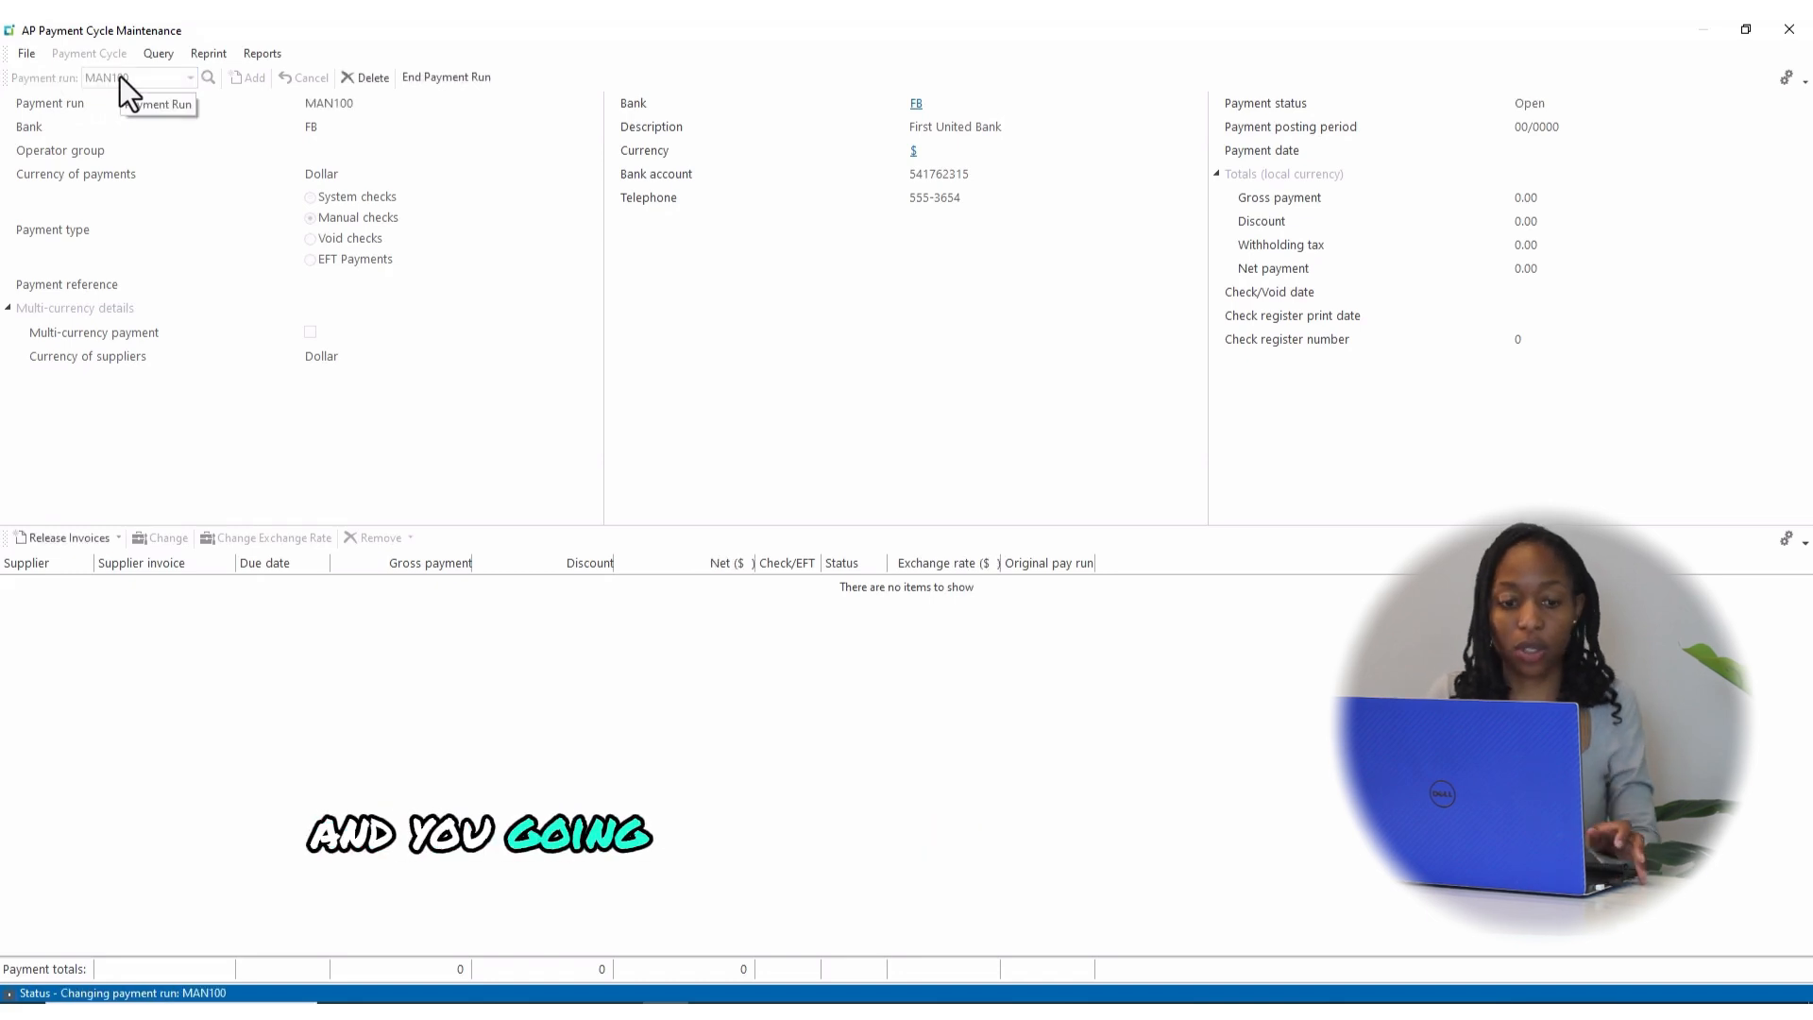
left_click(70, 546)
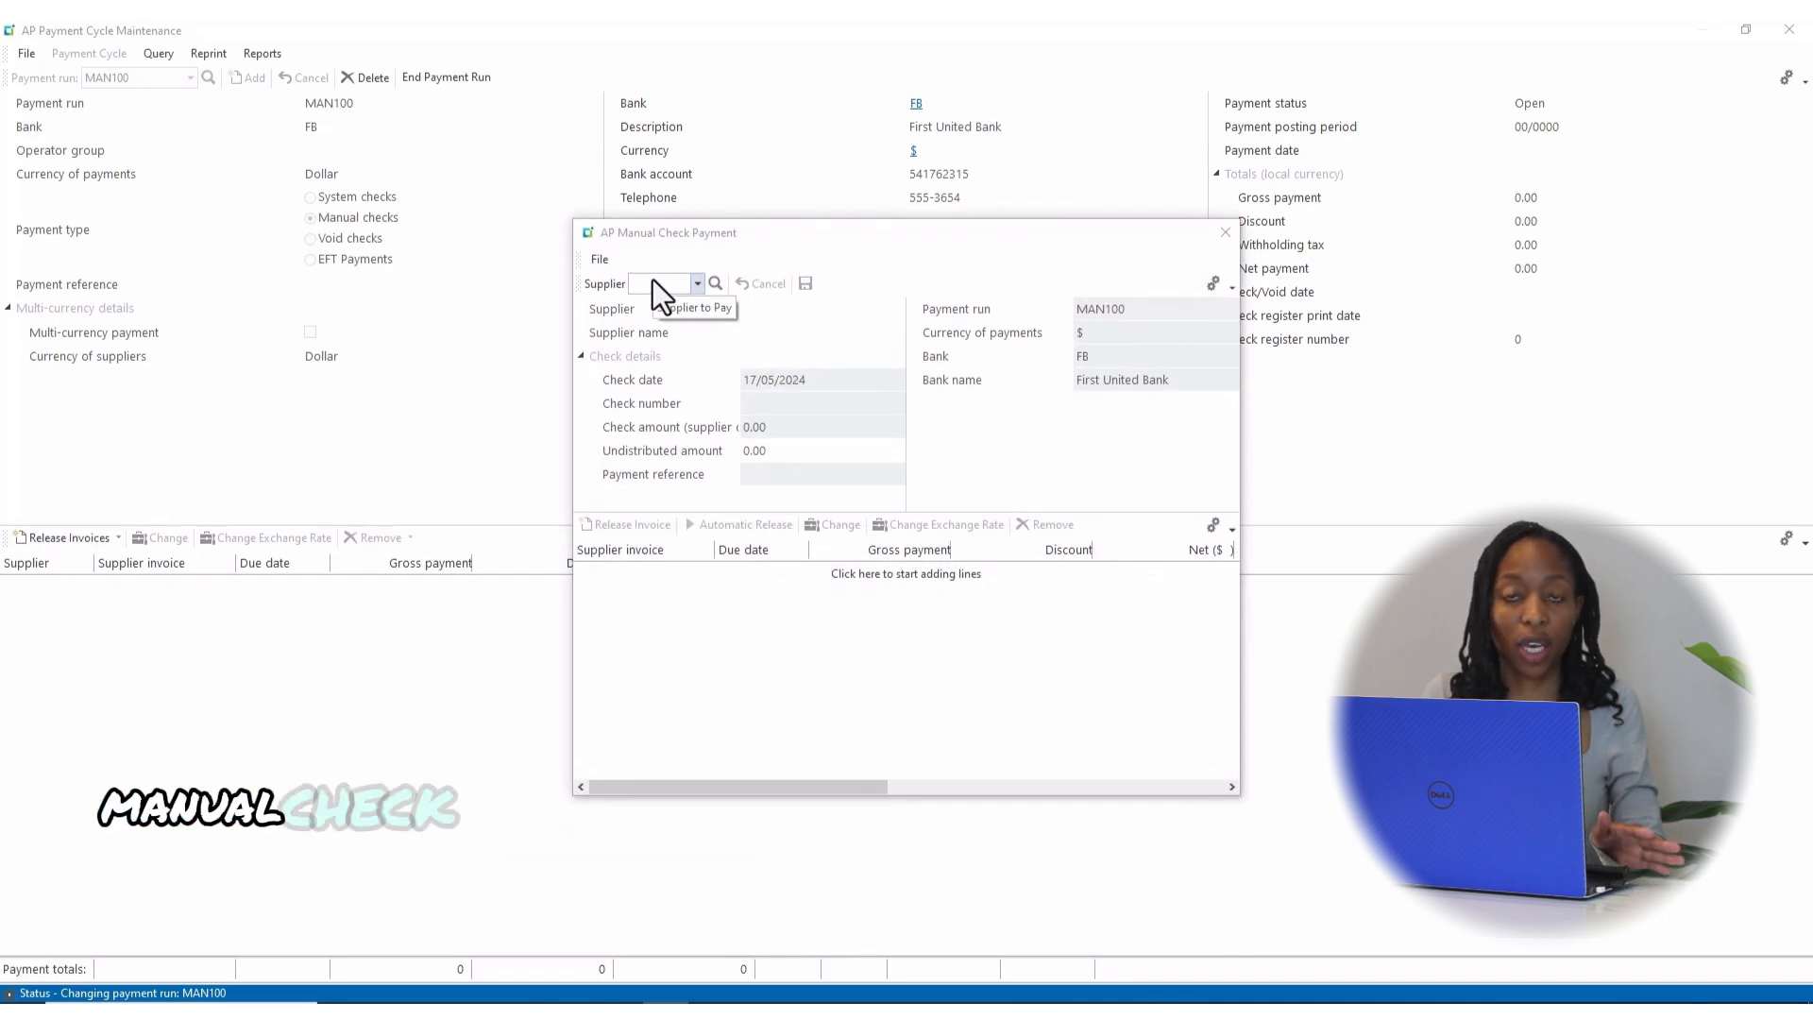
Step: Enter a manual check payment for supplier 9 with check number 10001 and a check amount of 1550
left_click(661, 287)
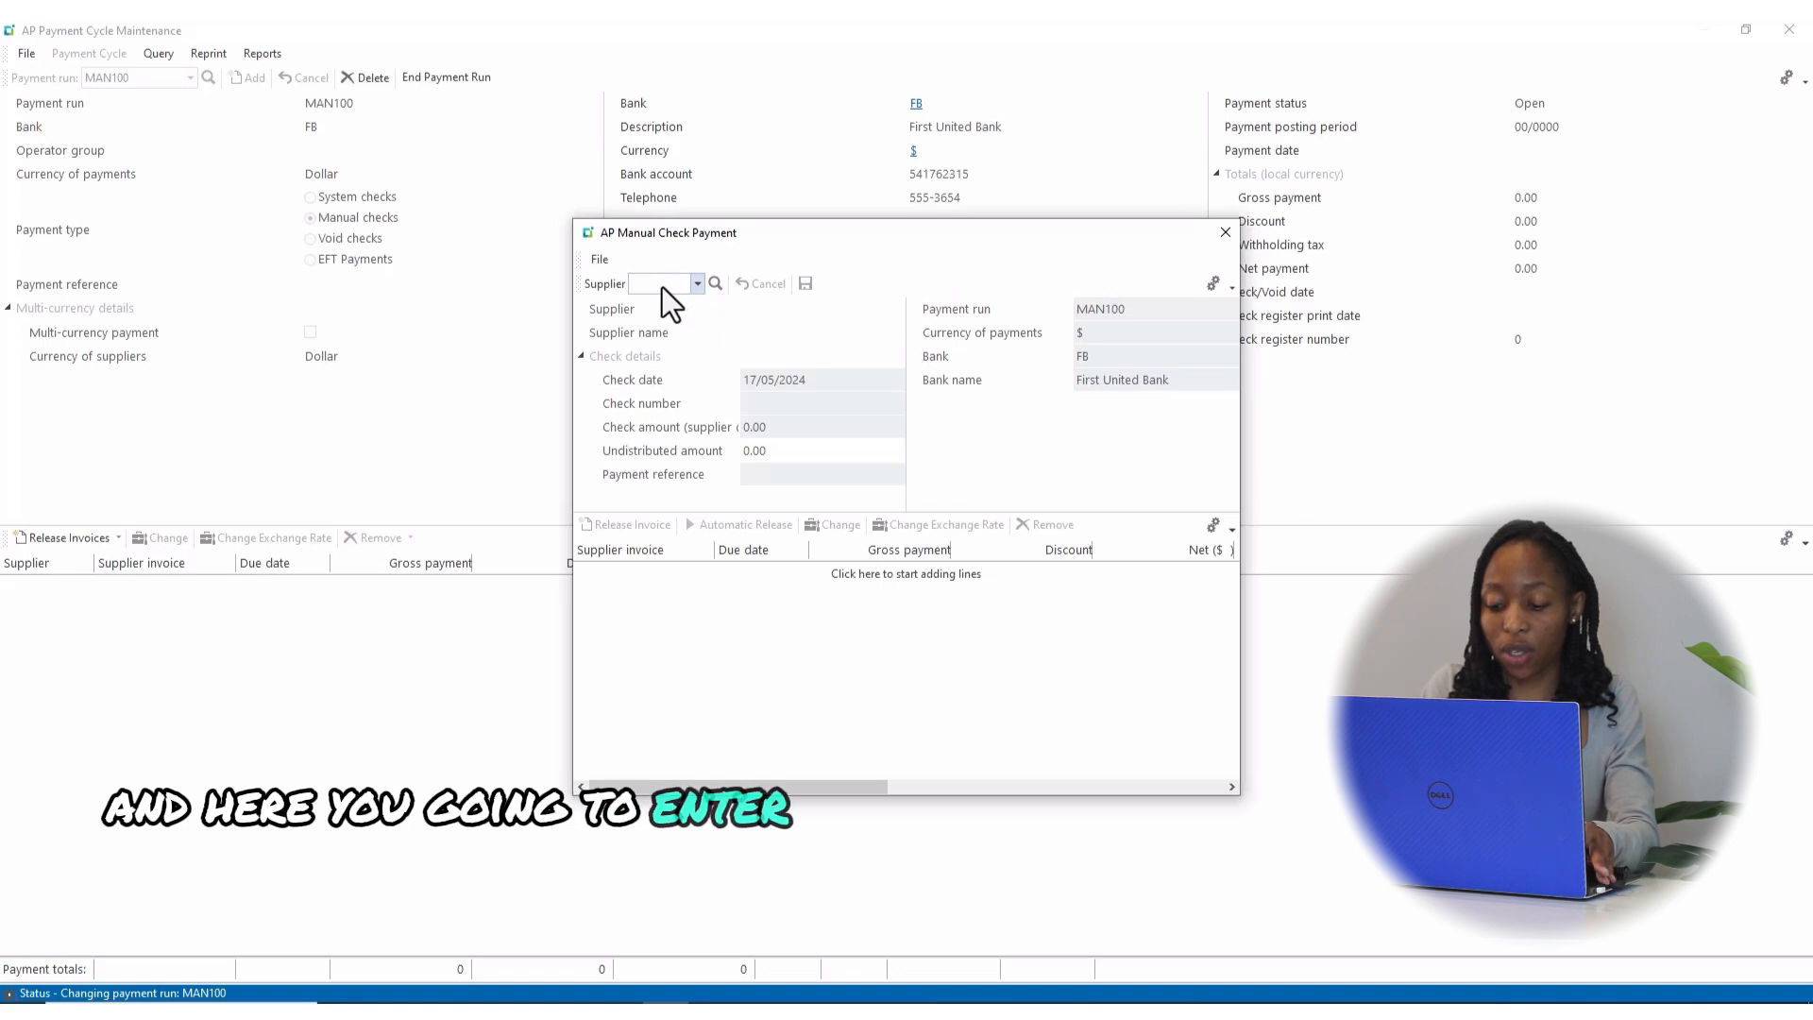
type("9")
key("Tab")
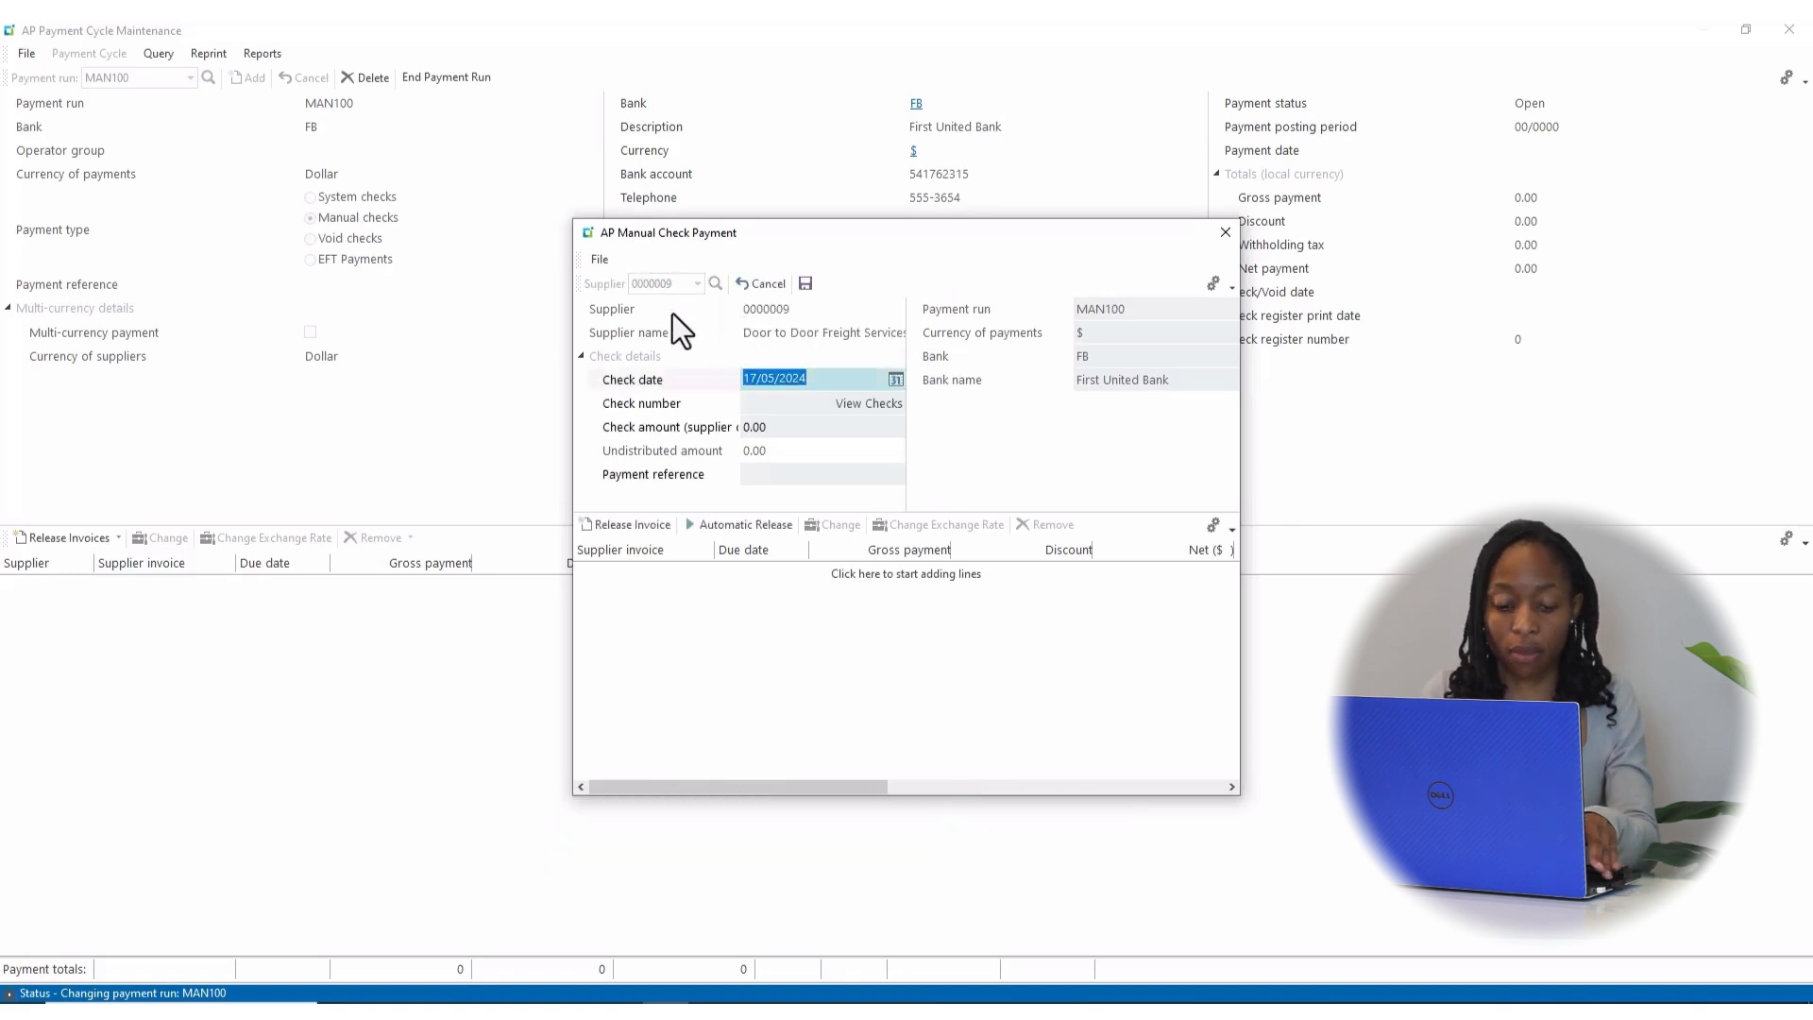
key("Tab")
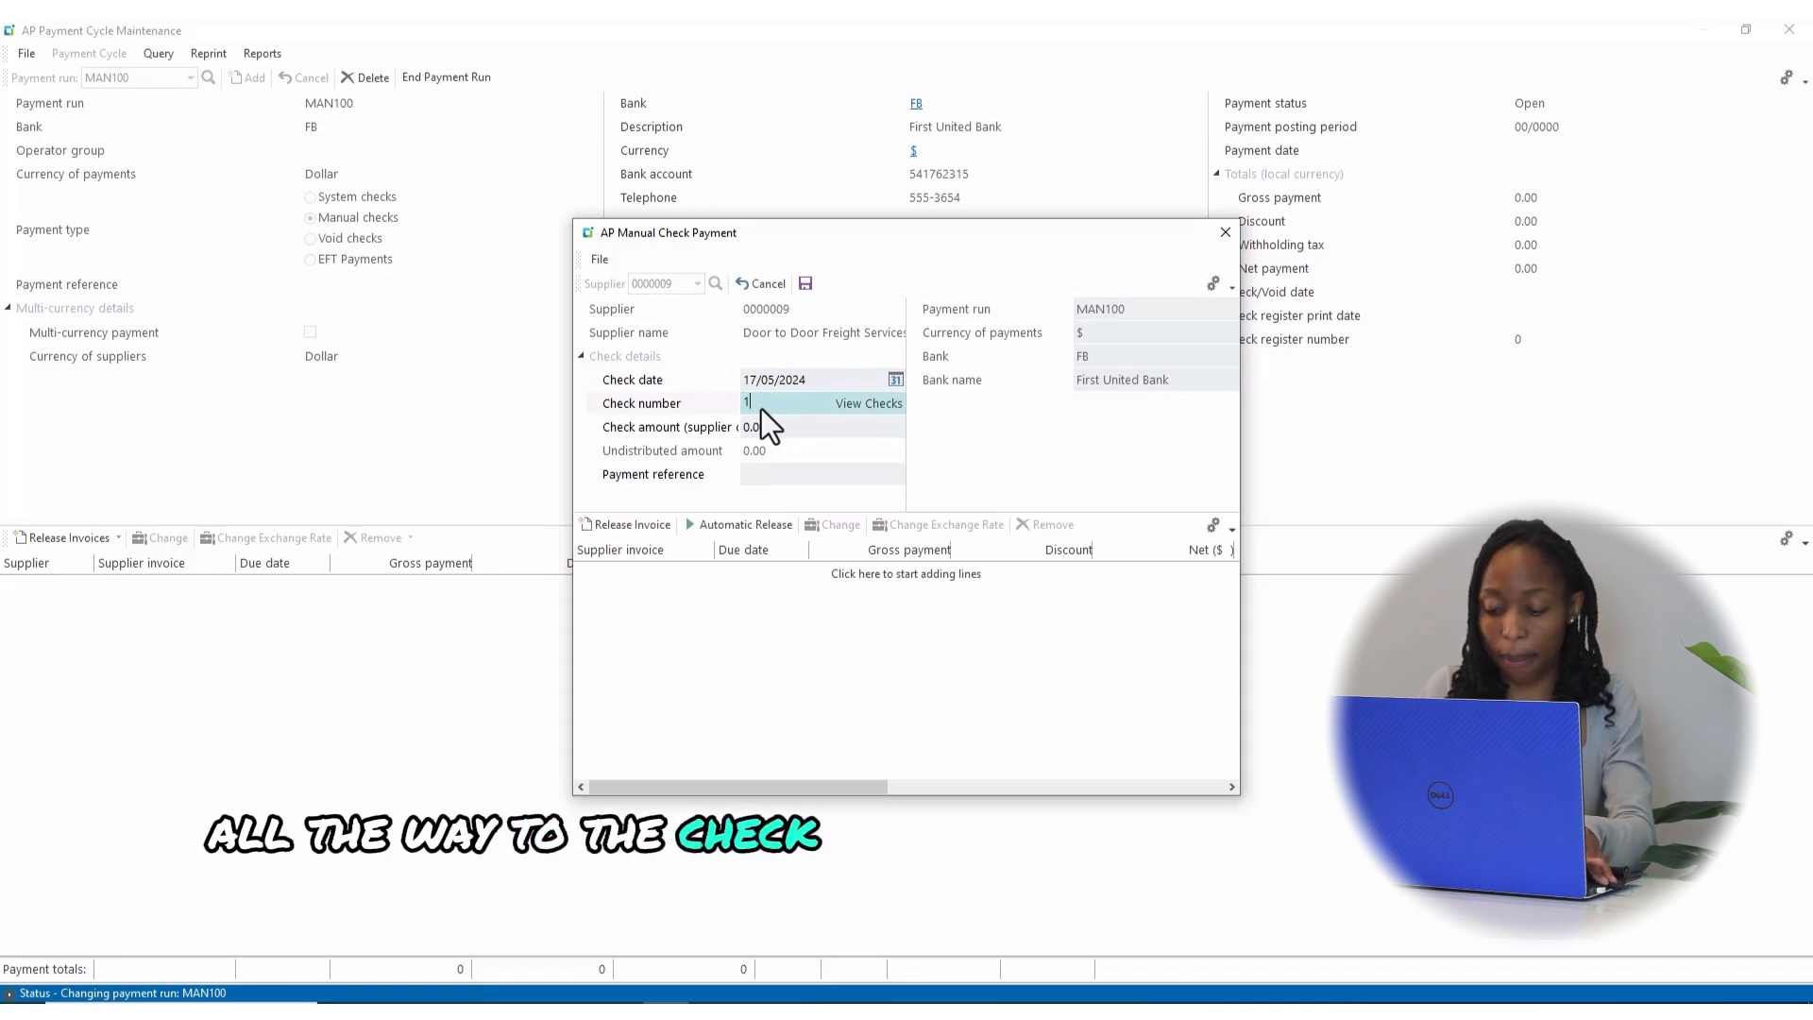
type("100")
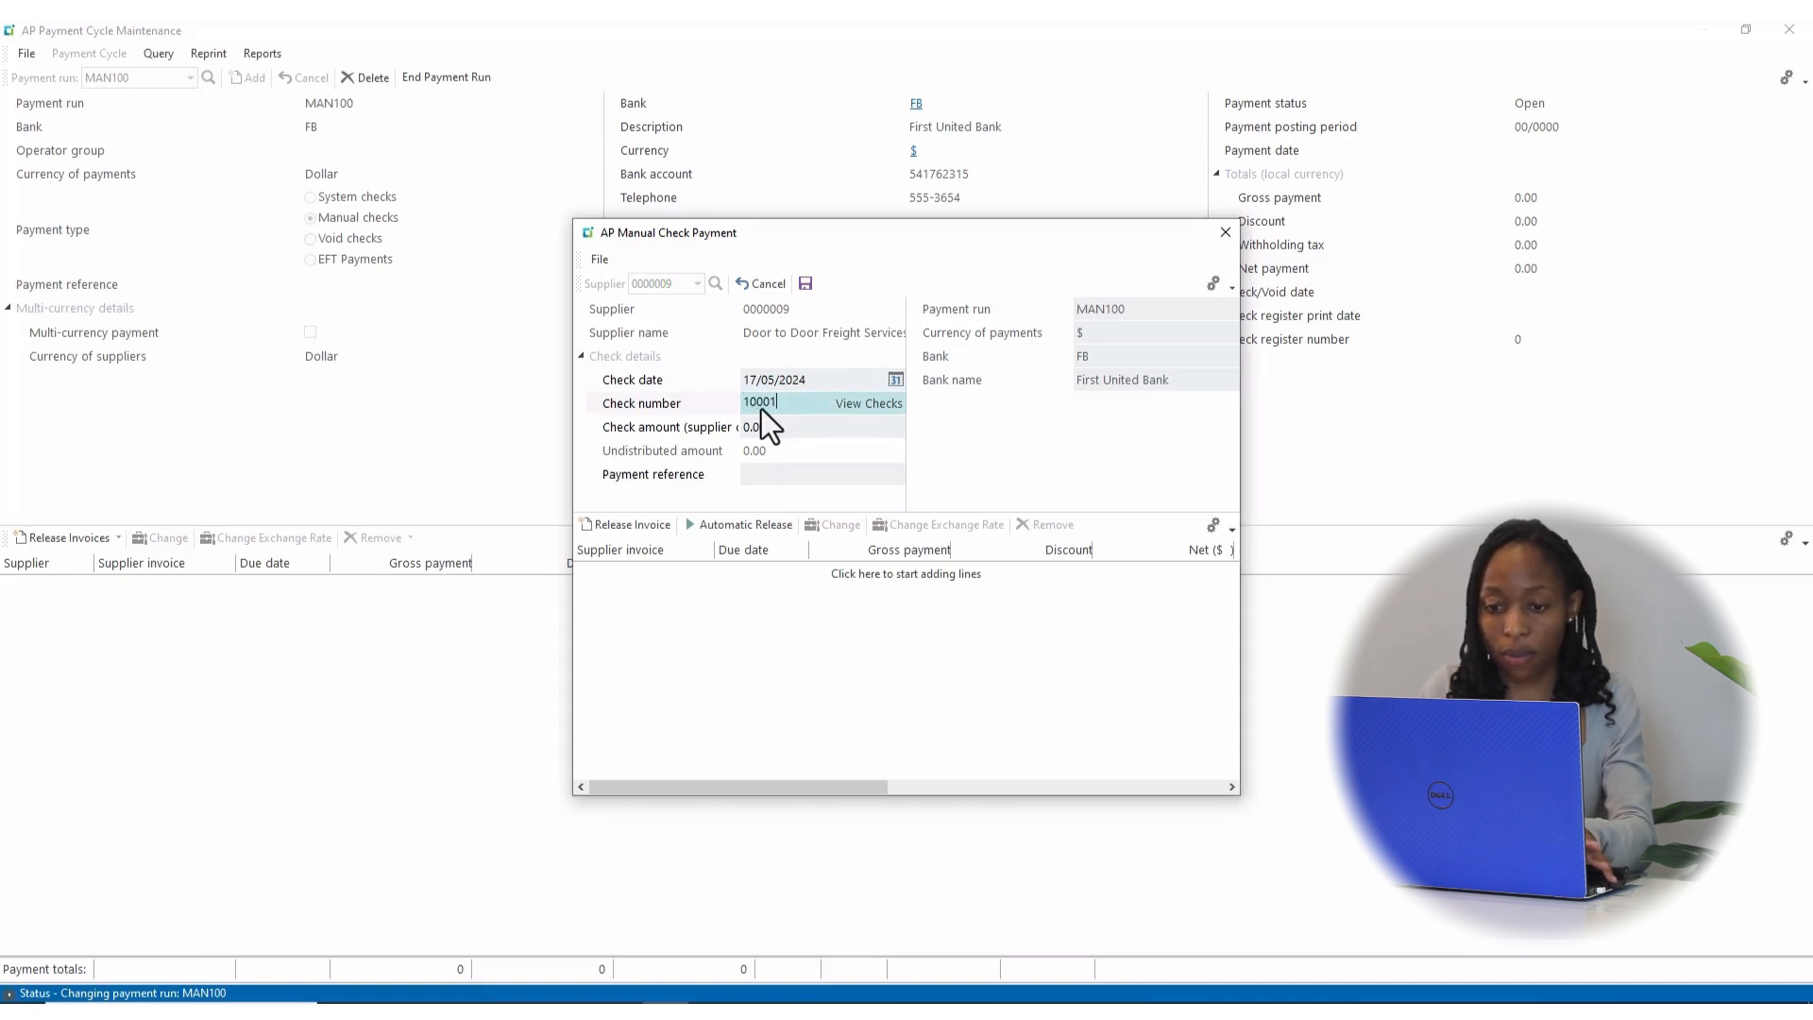
type("01")
key("Tab")
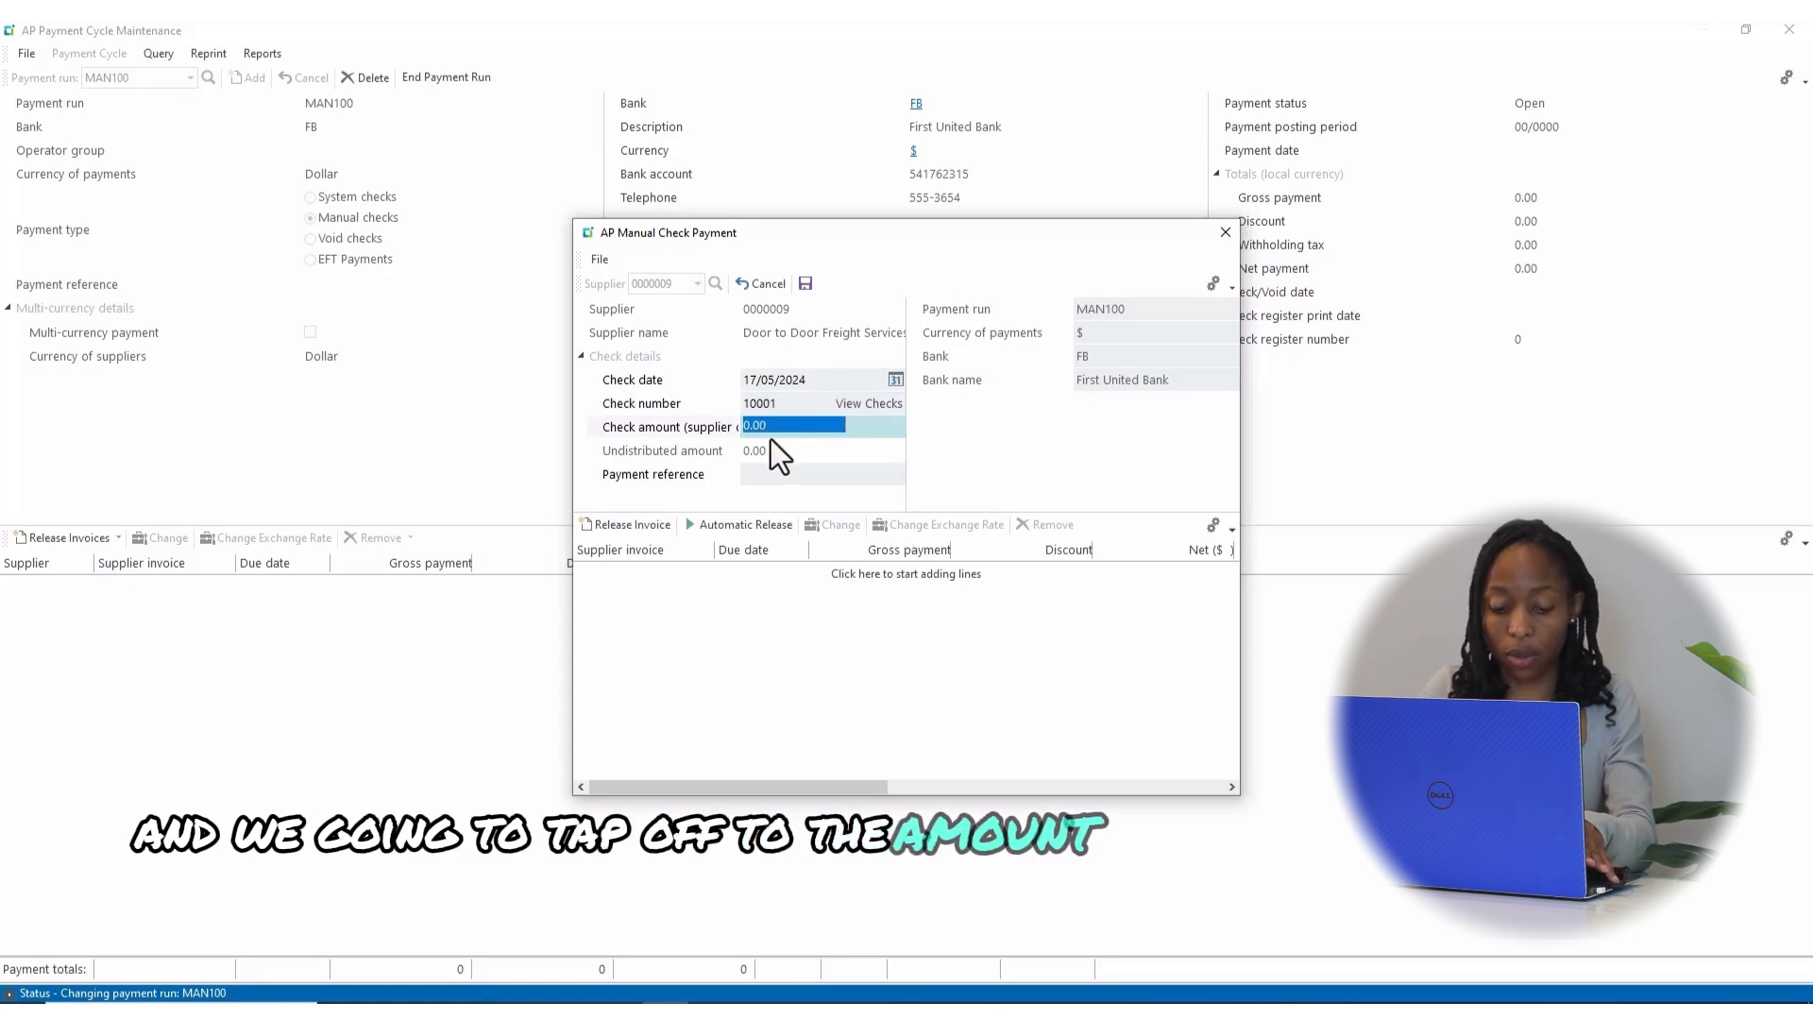
type("155")
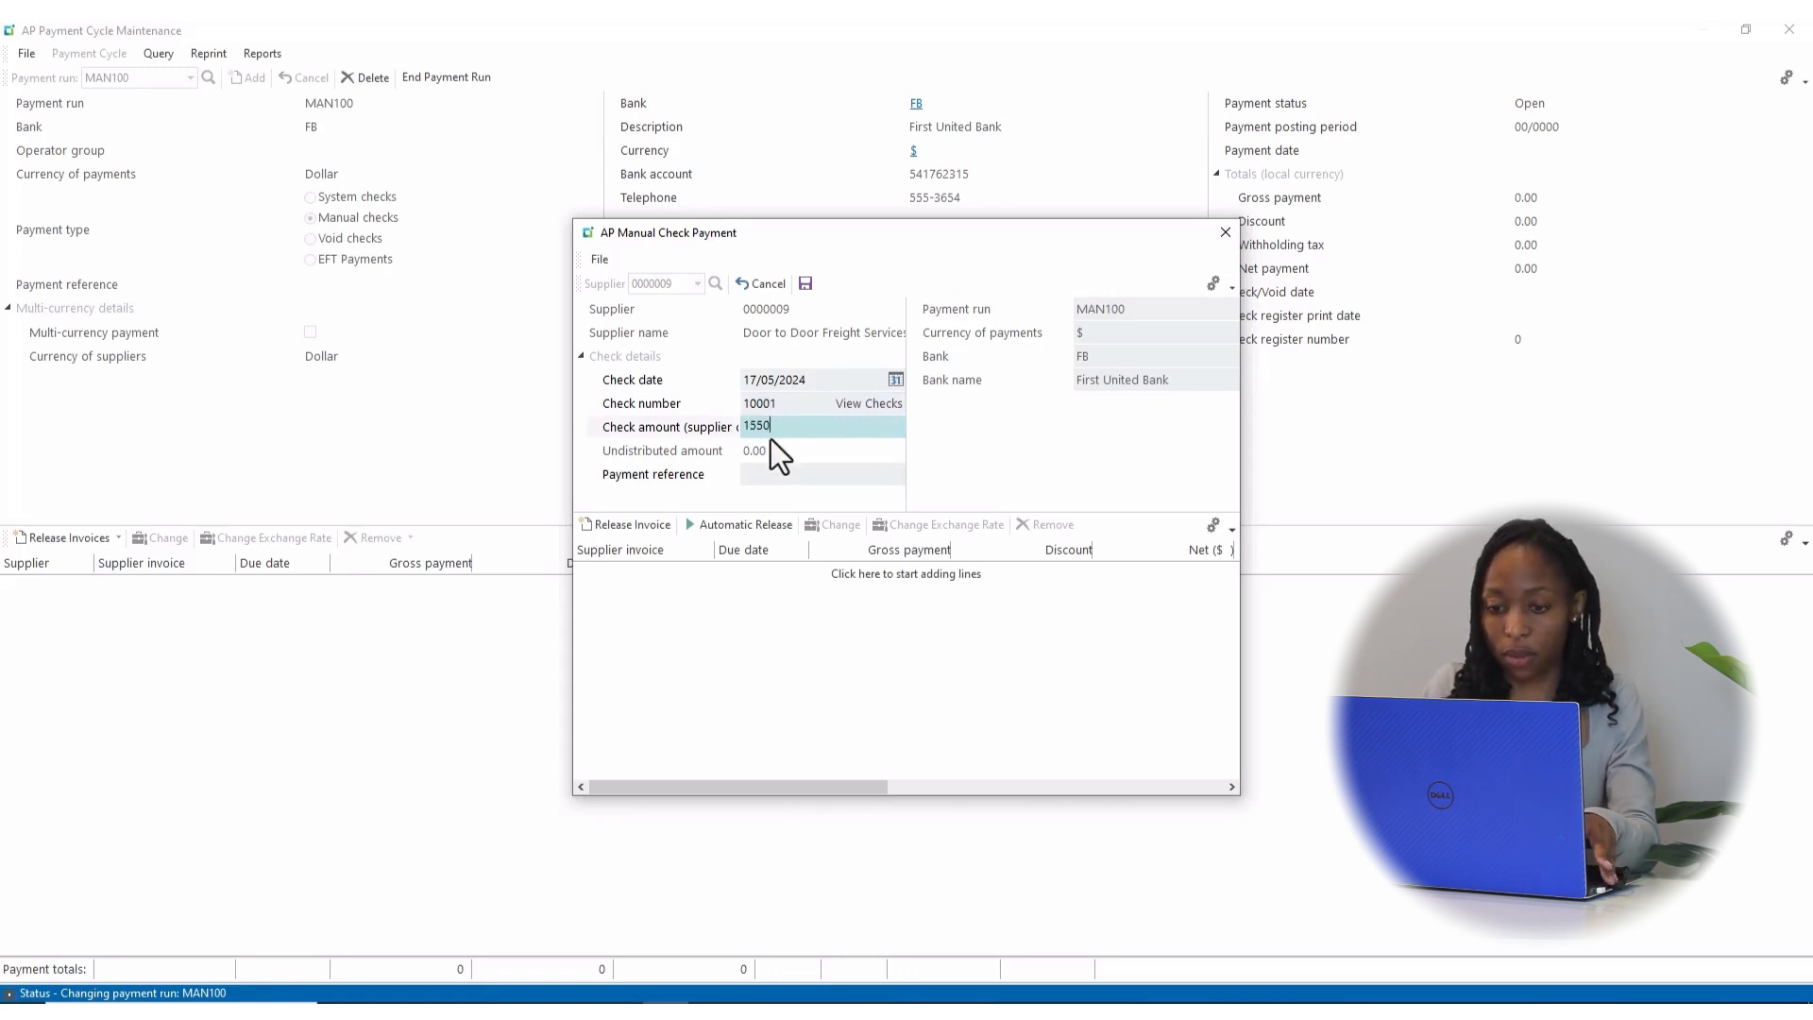
type("0")
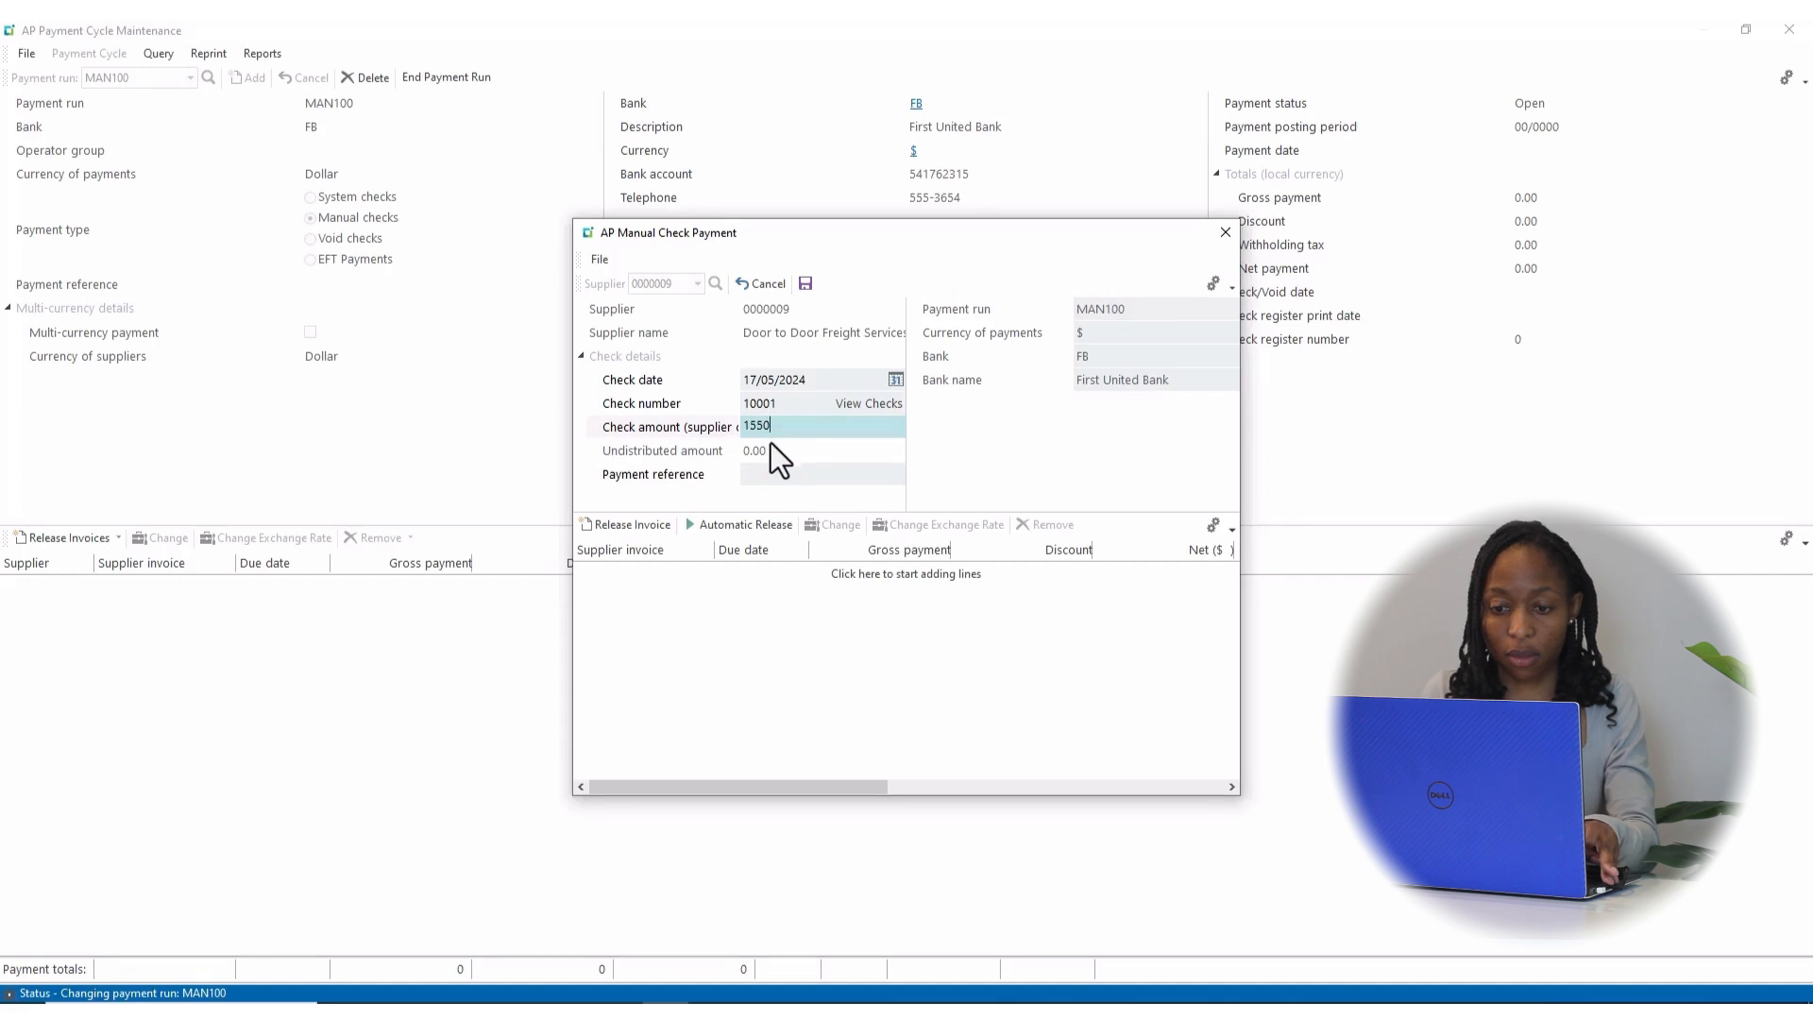
Step: Release supplier invoice 5904 against the check, then save and close the manual check payment
left_click(636, 528)
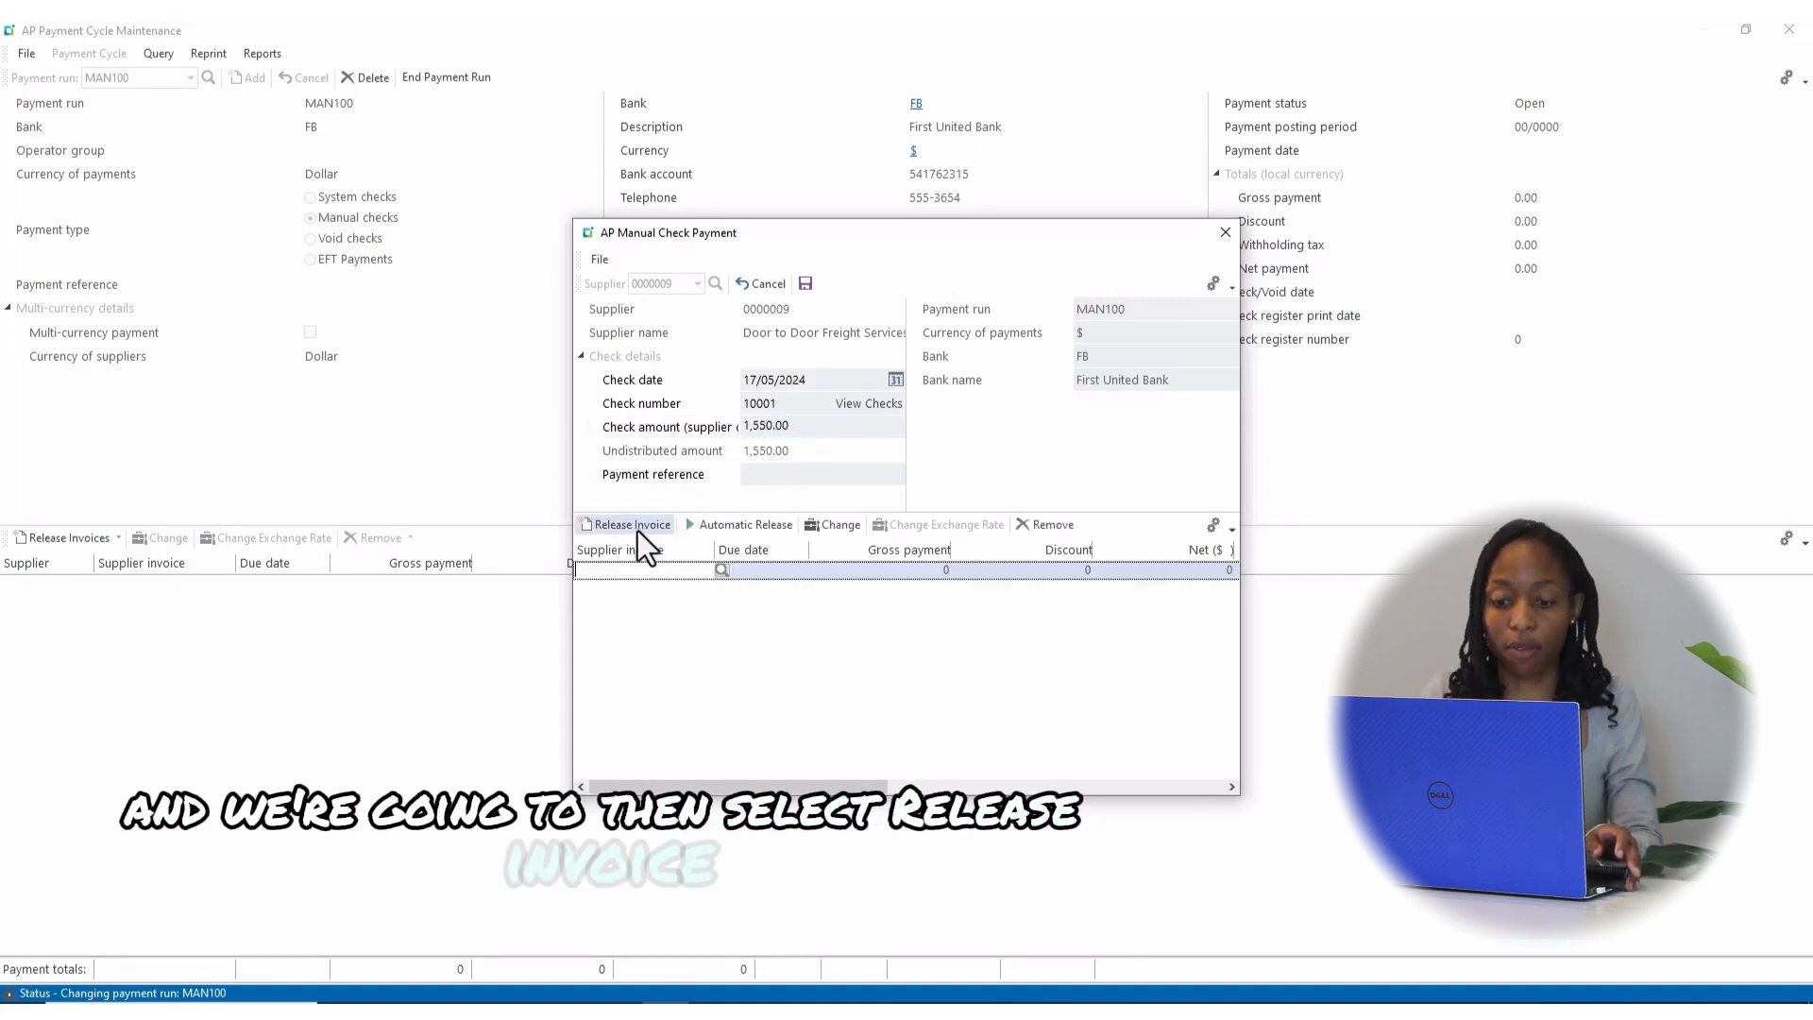
left_click(721, 571)
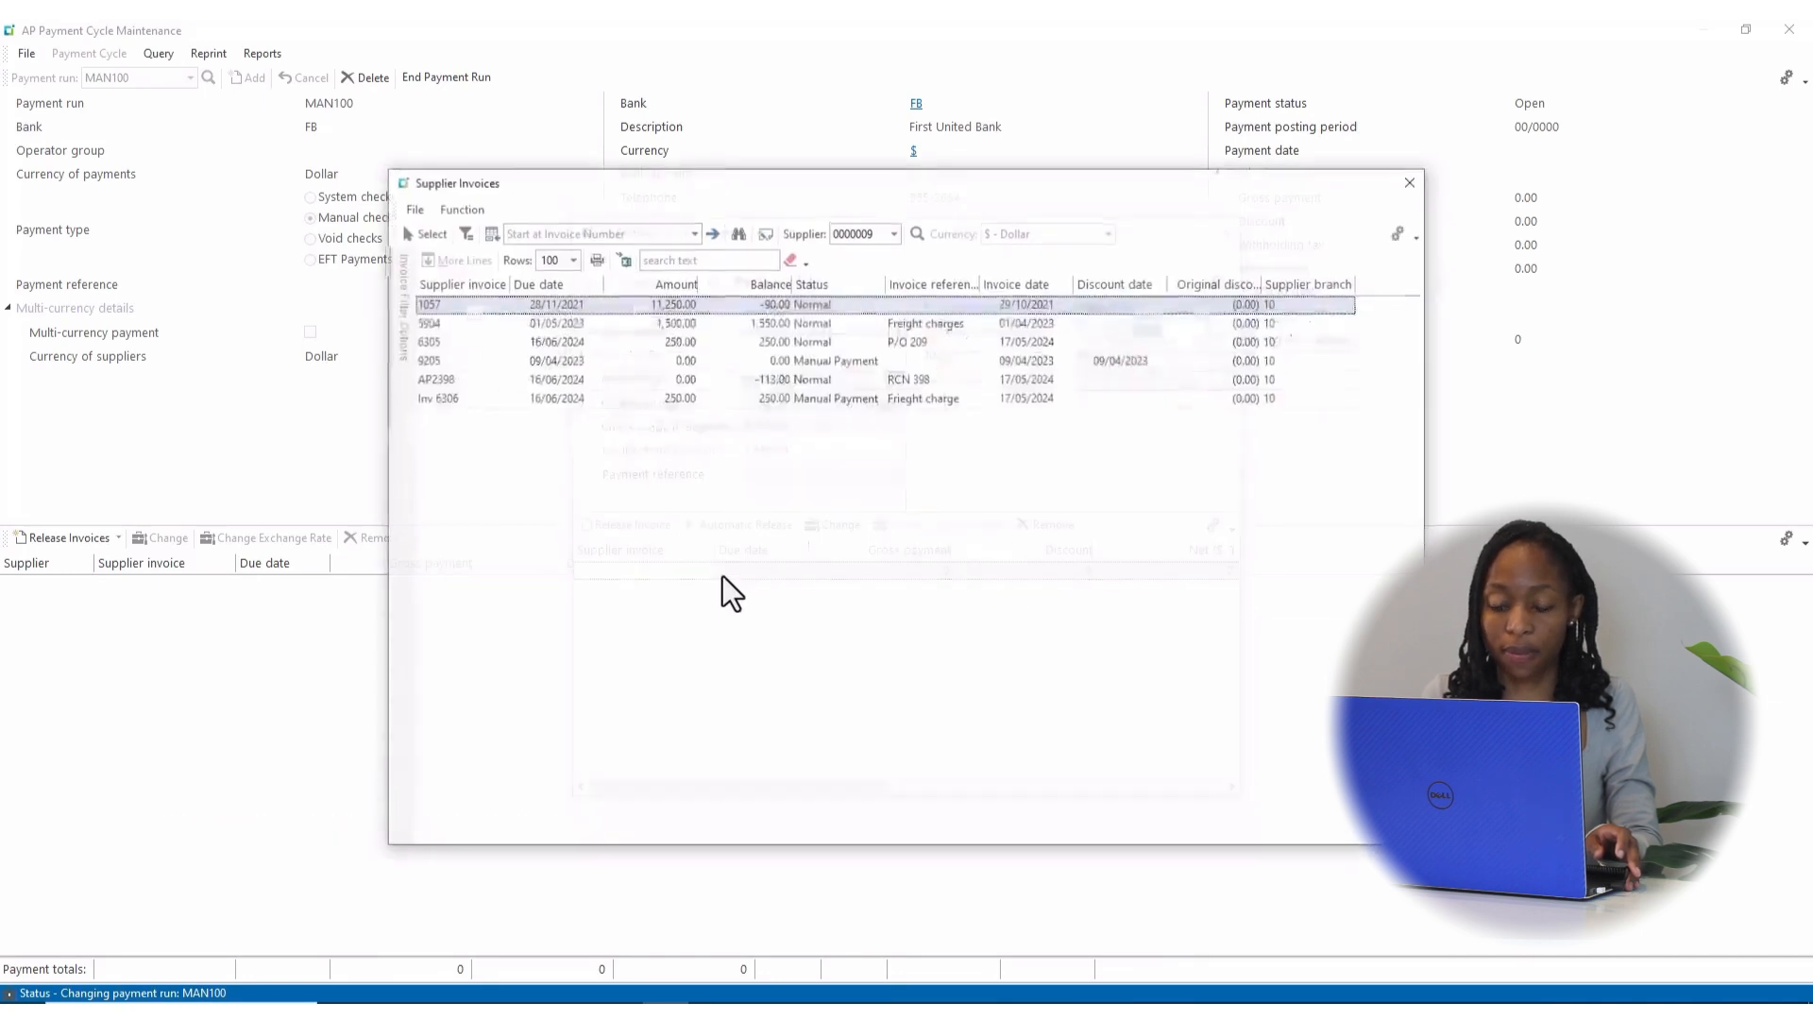
left_click(681, 325)
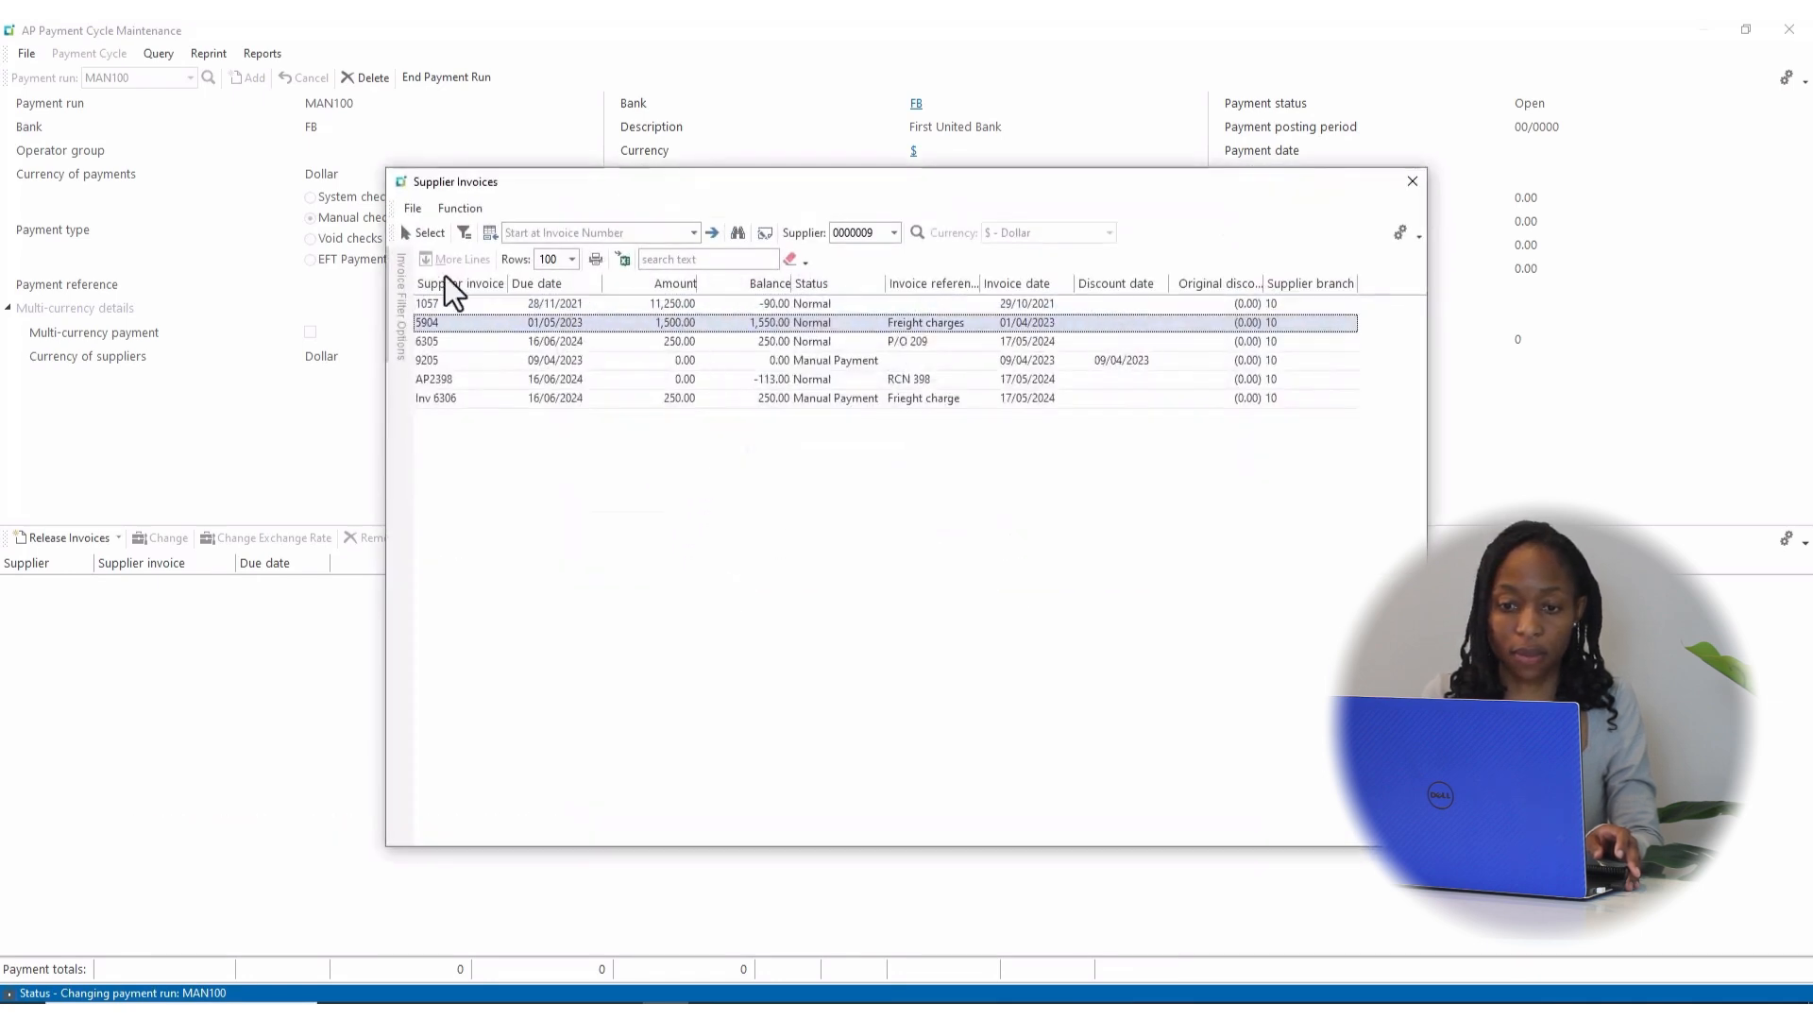
left_click(435, 233)
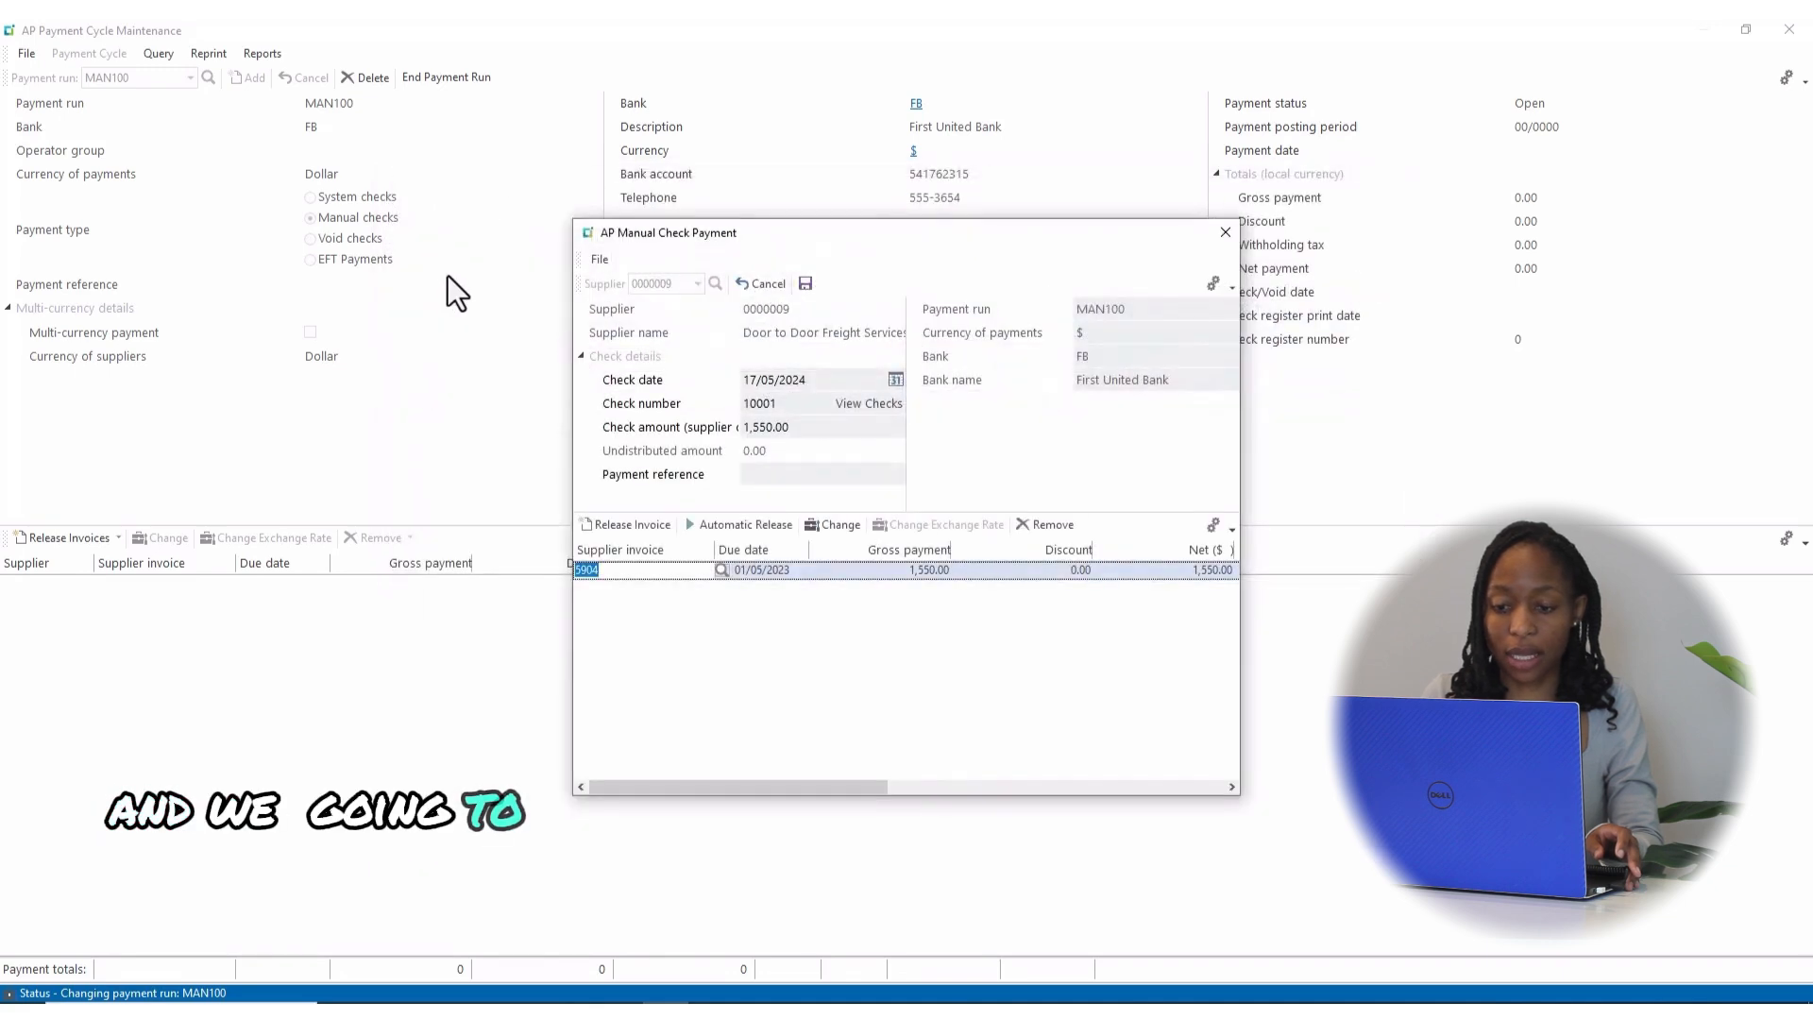
left_click(804, 283)
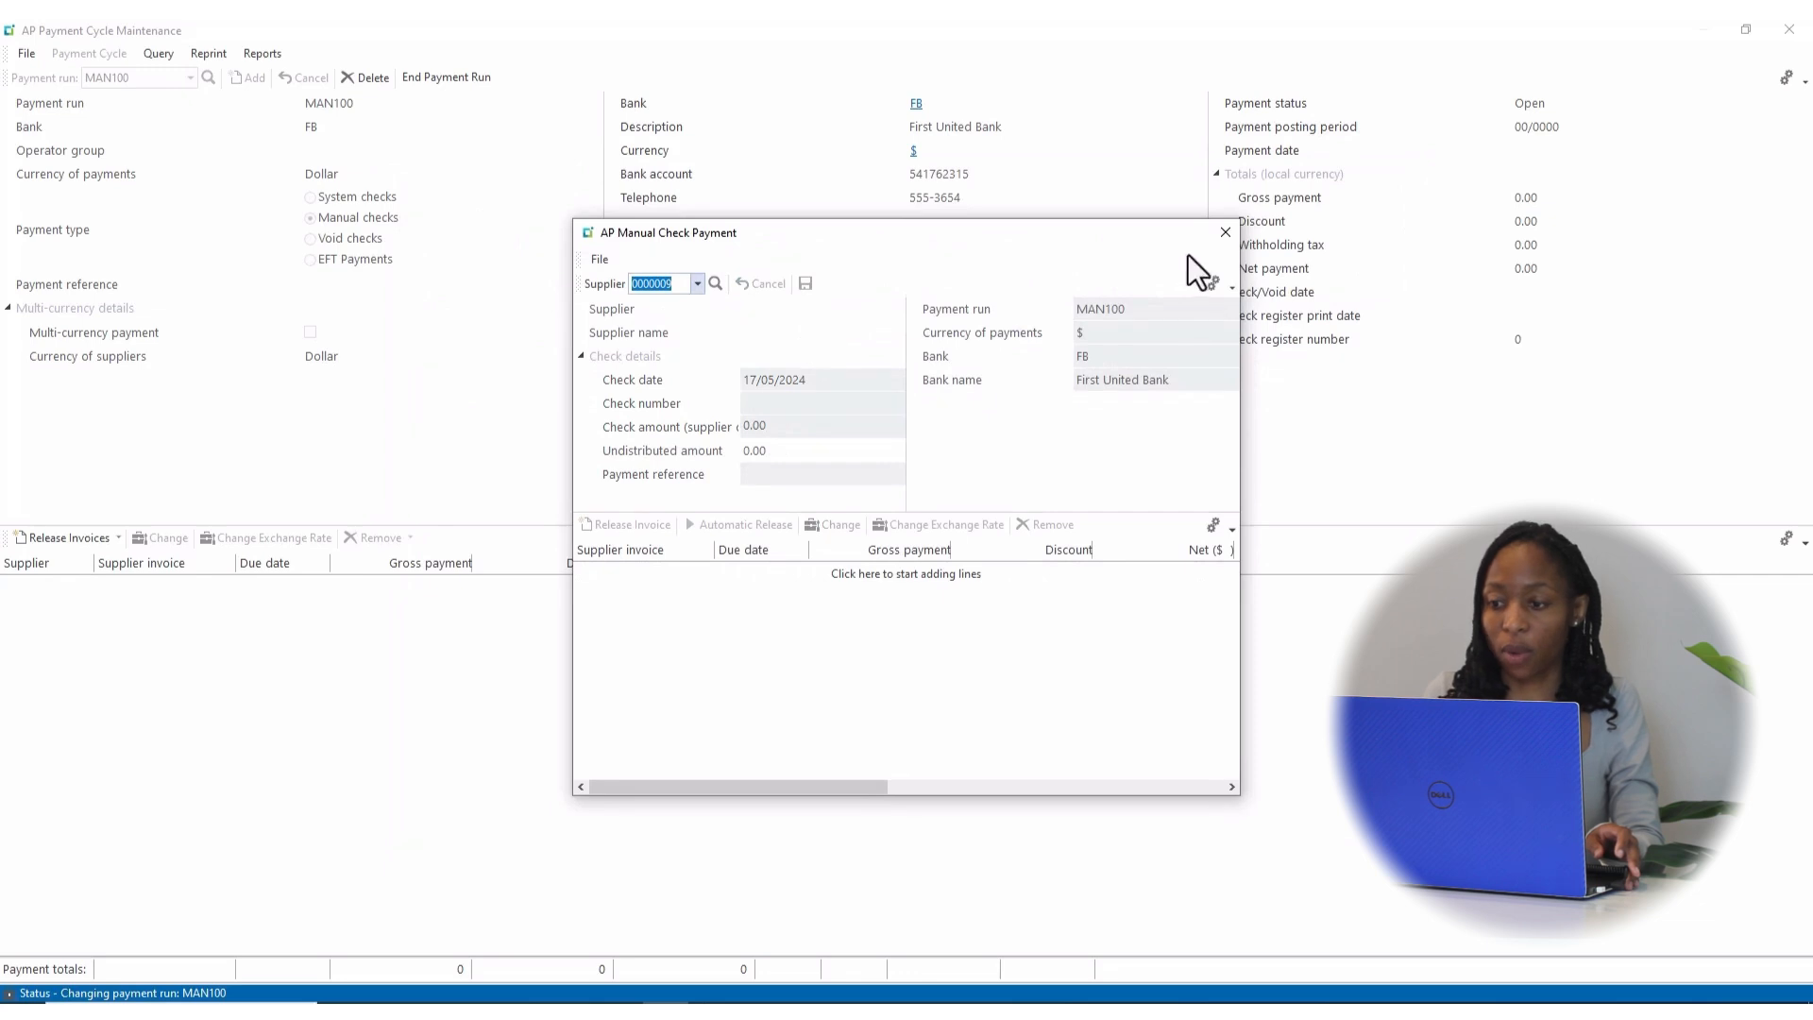
left_click(1225, 234)
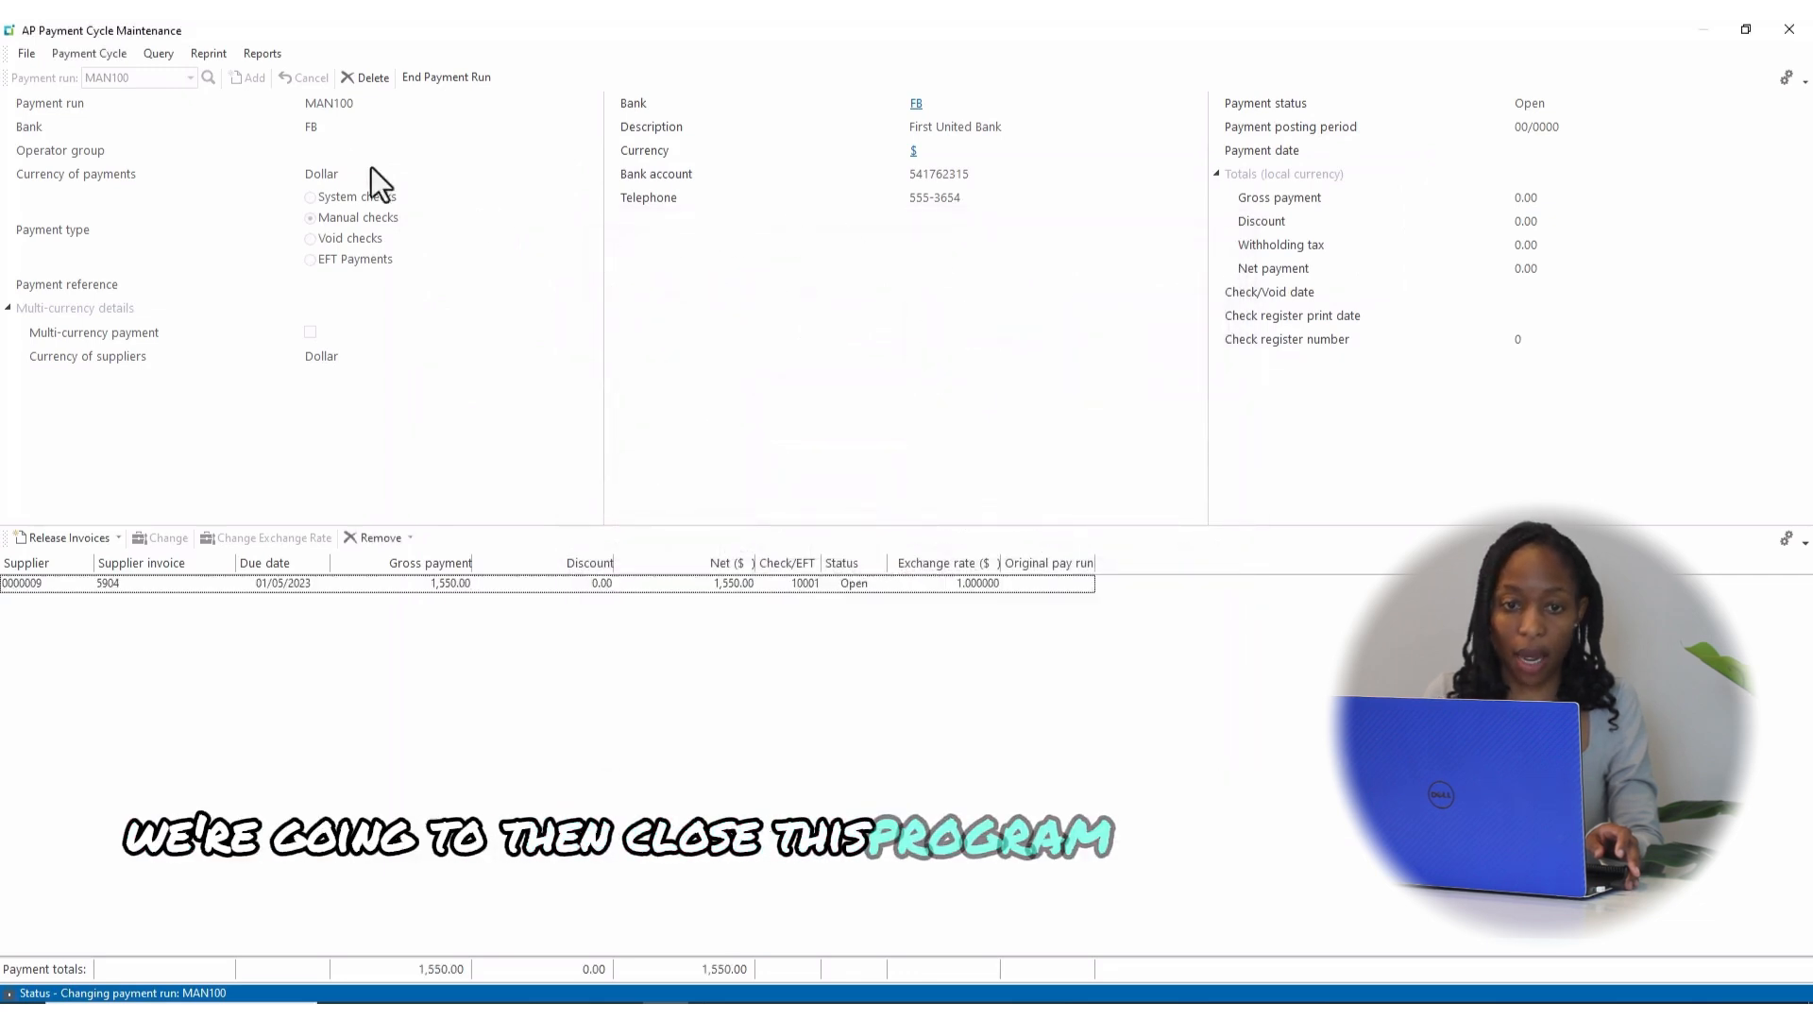
Step: Process the payments of run MAN100 with the default payment options and end the payment run
left_click(104, 59)
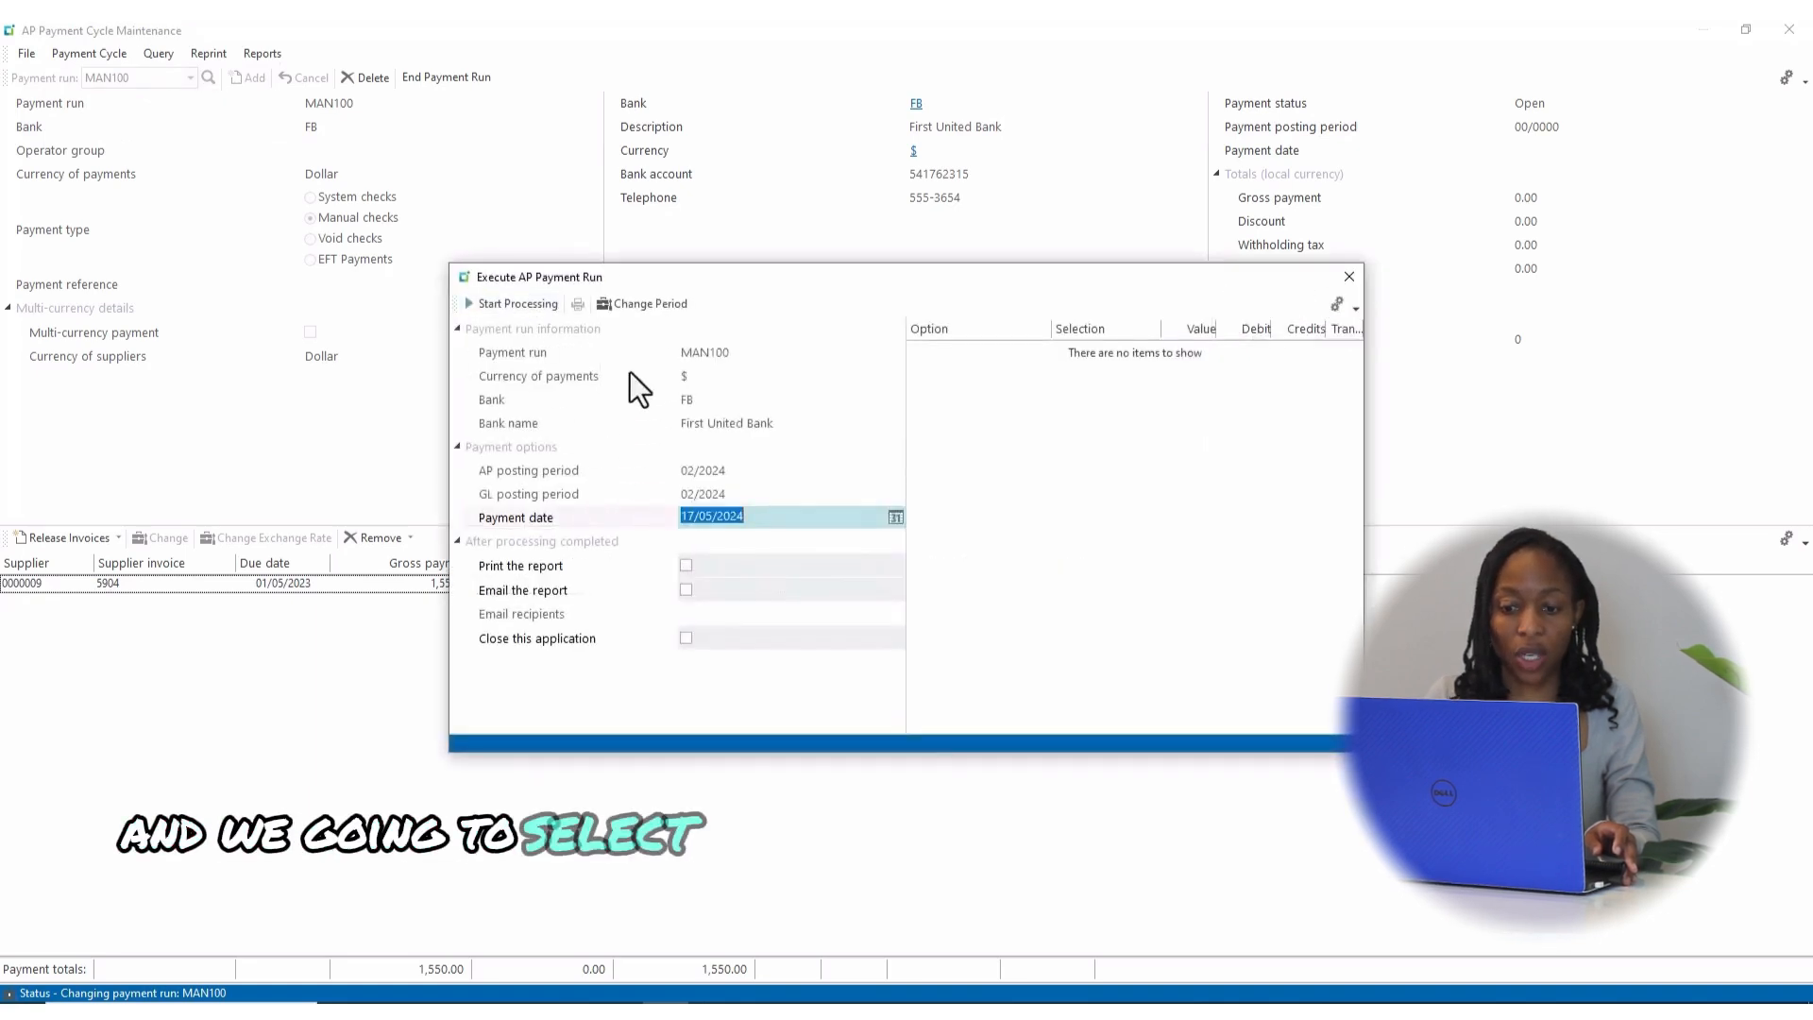
left_click(530, 308)
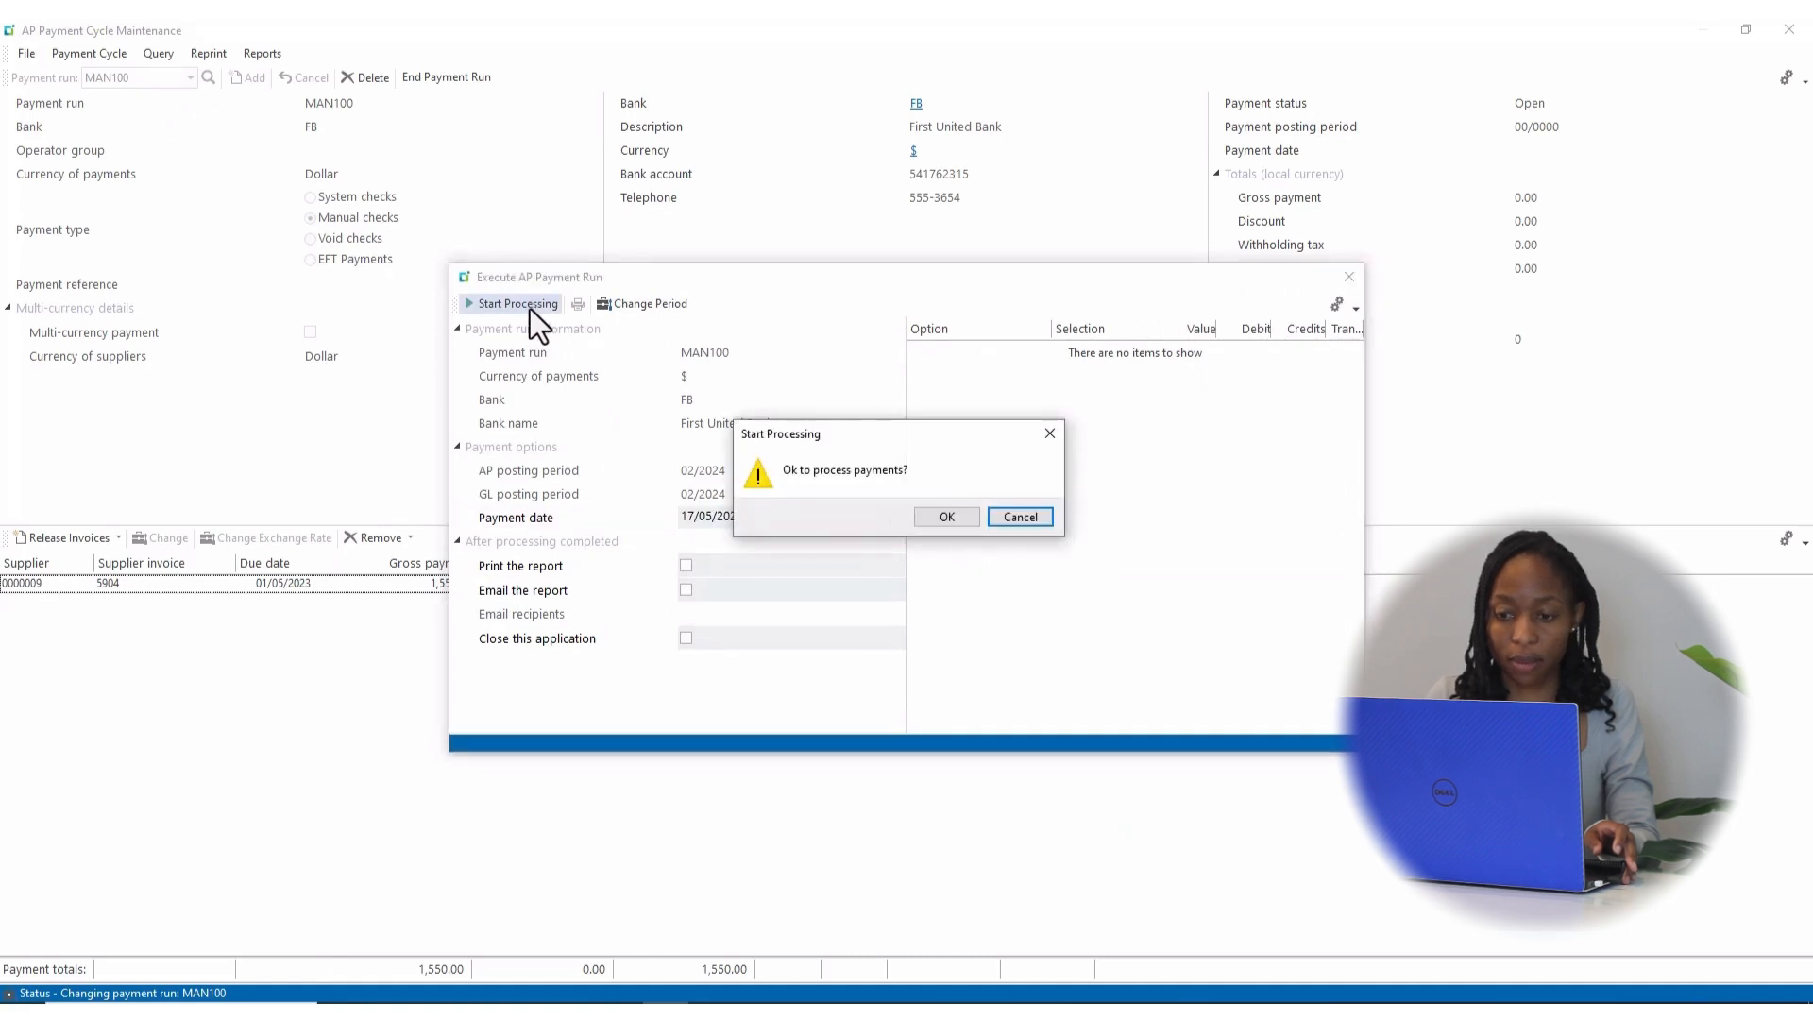
left_click(946, 520)
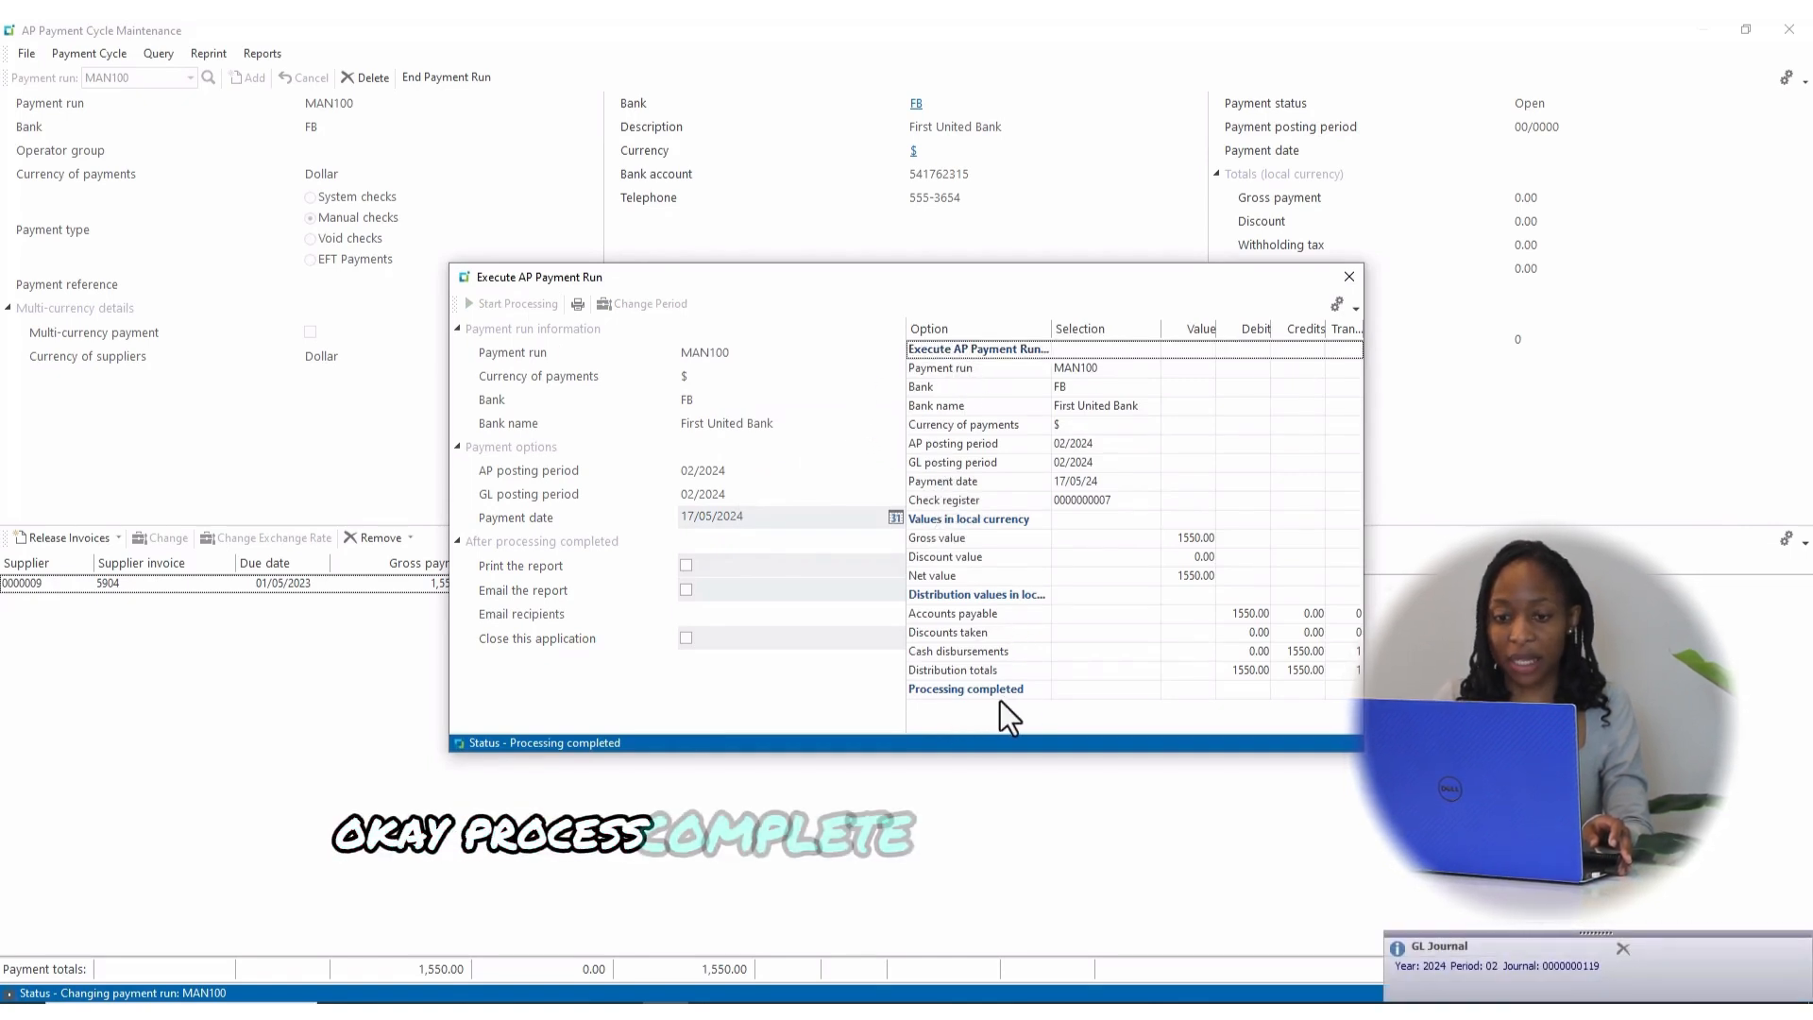
left_click(1349, 278)
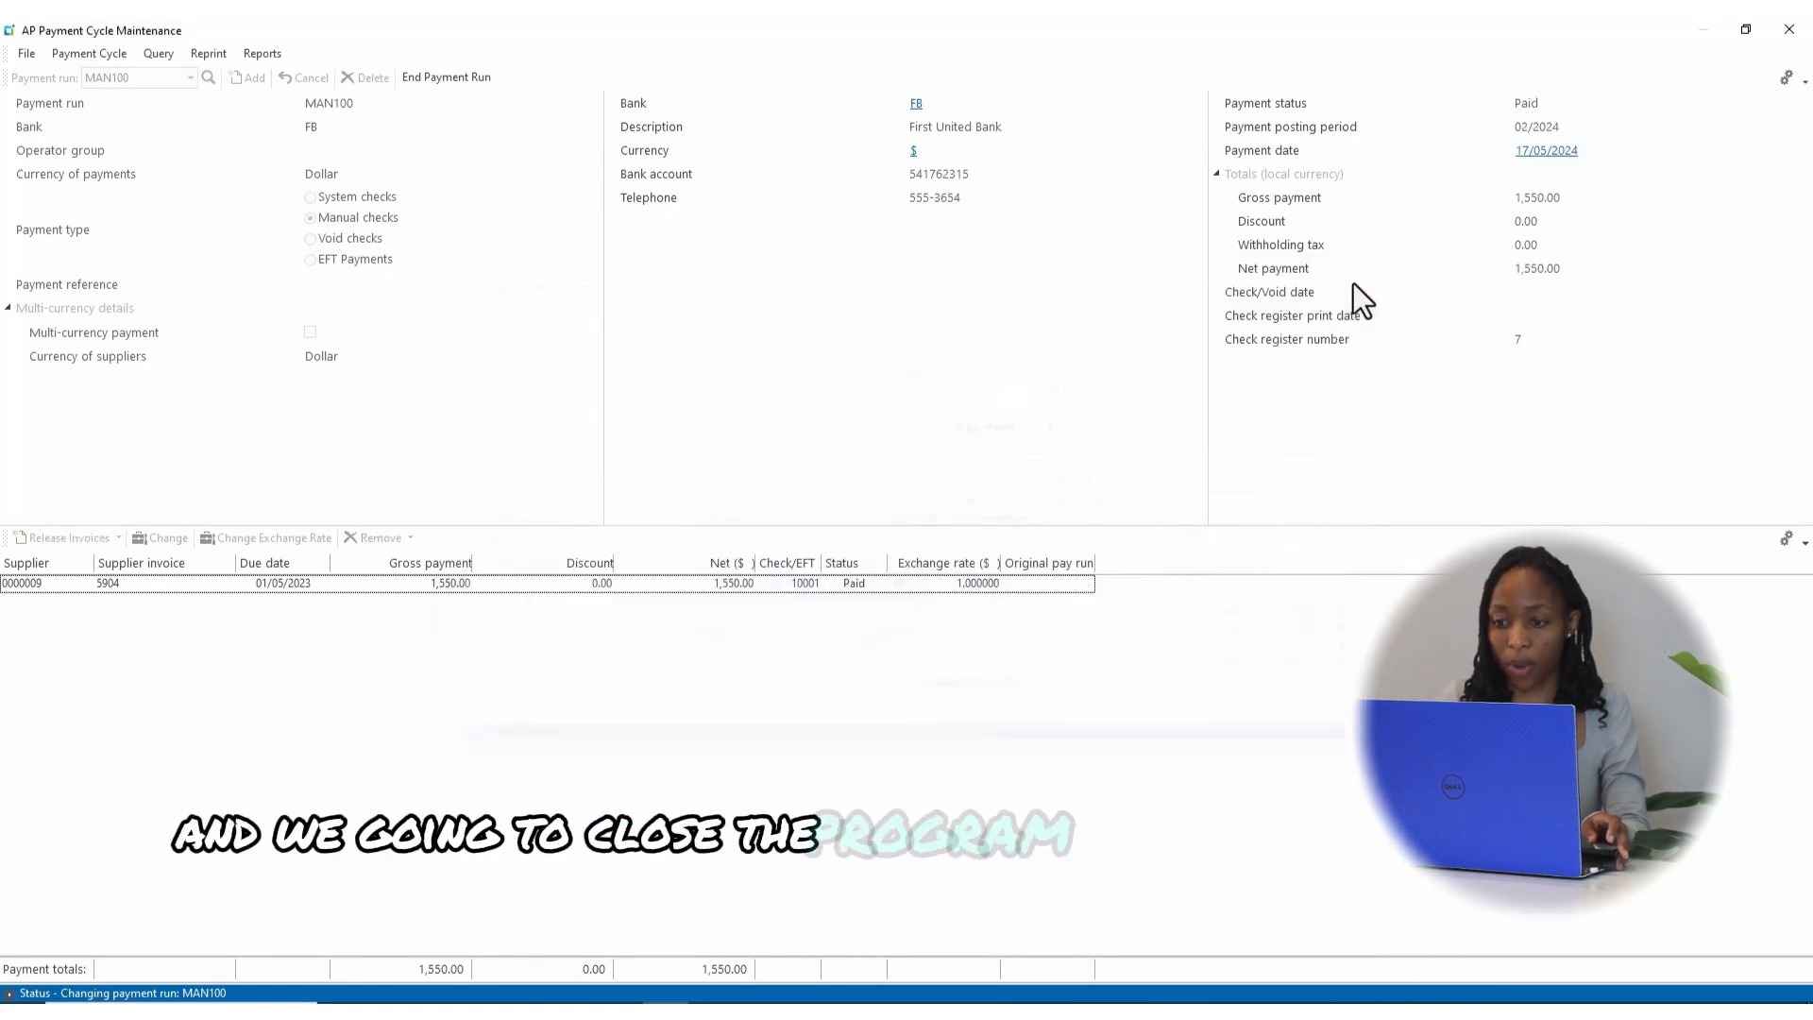
left_click(450, 81)
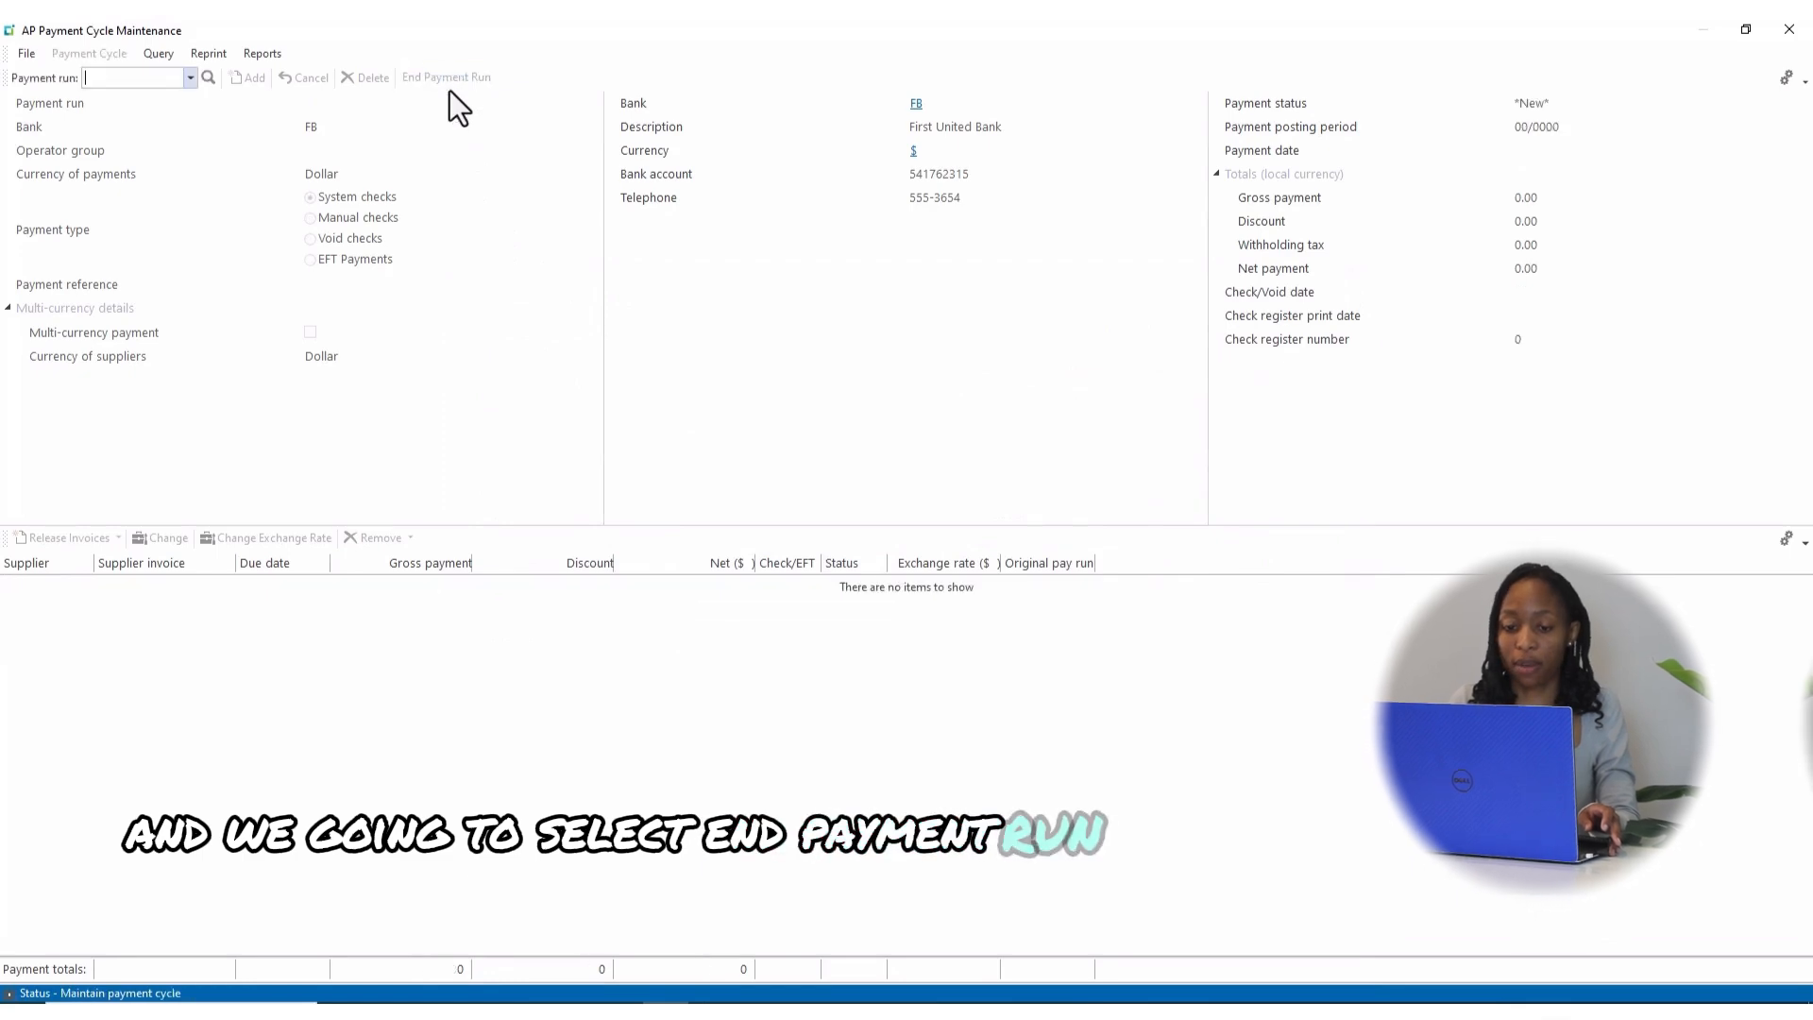
Step: Close AP Payment Cycle Maintenance and reopen it from Accounts Payable's payment processing programs in a maximized window
left_click(1792, 28)
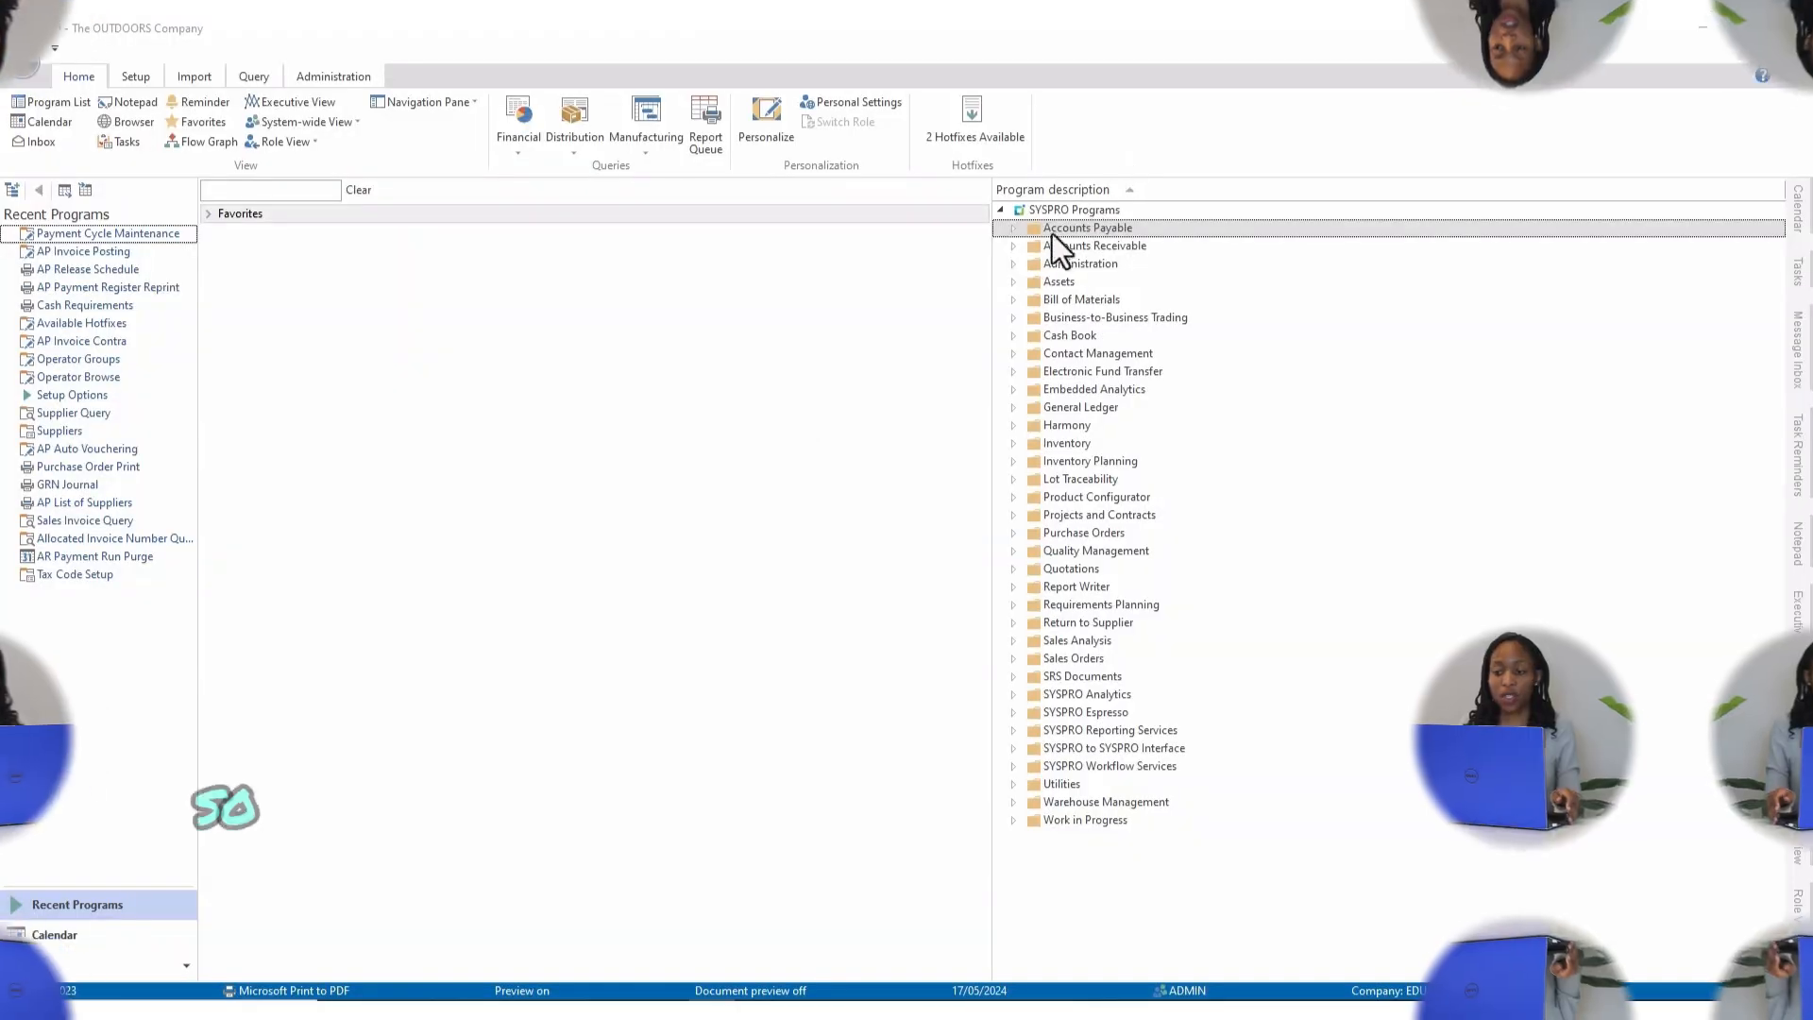
left_click(1010, 227)
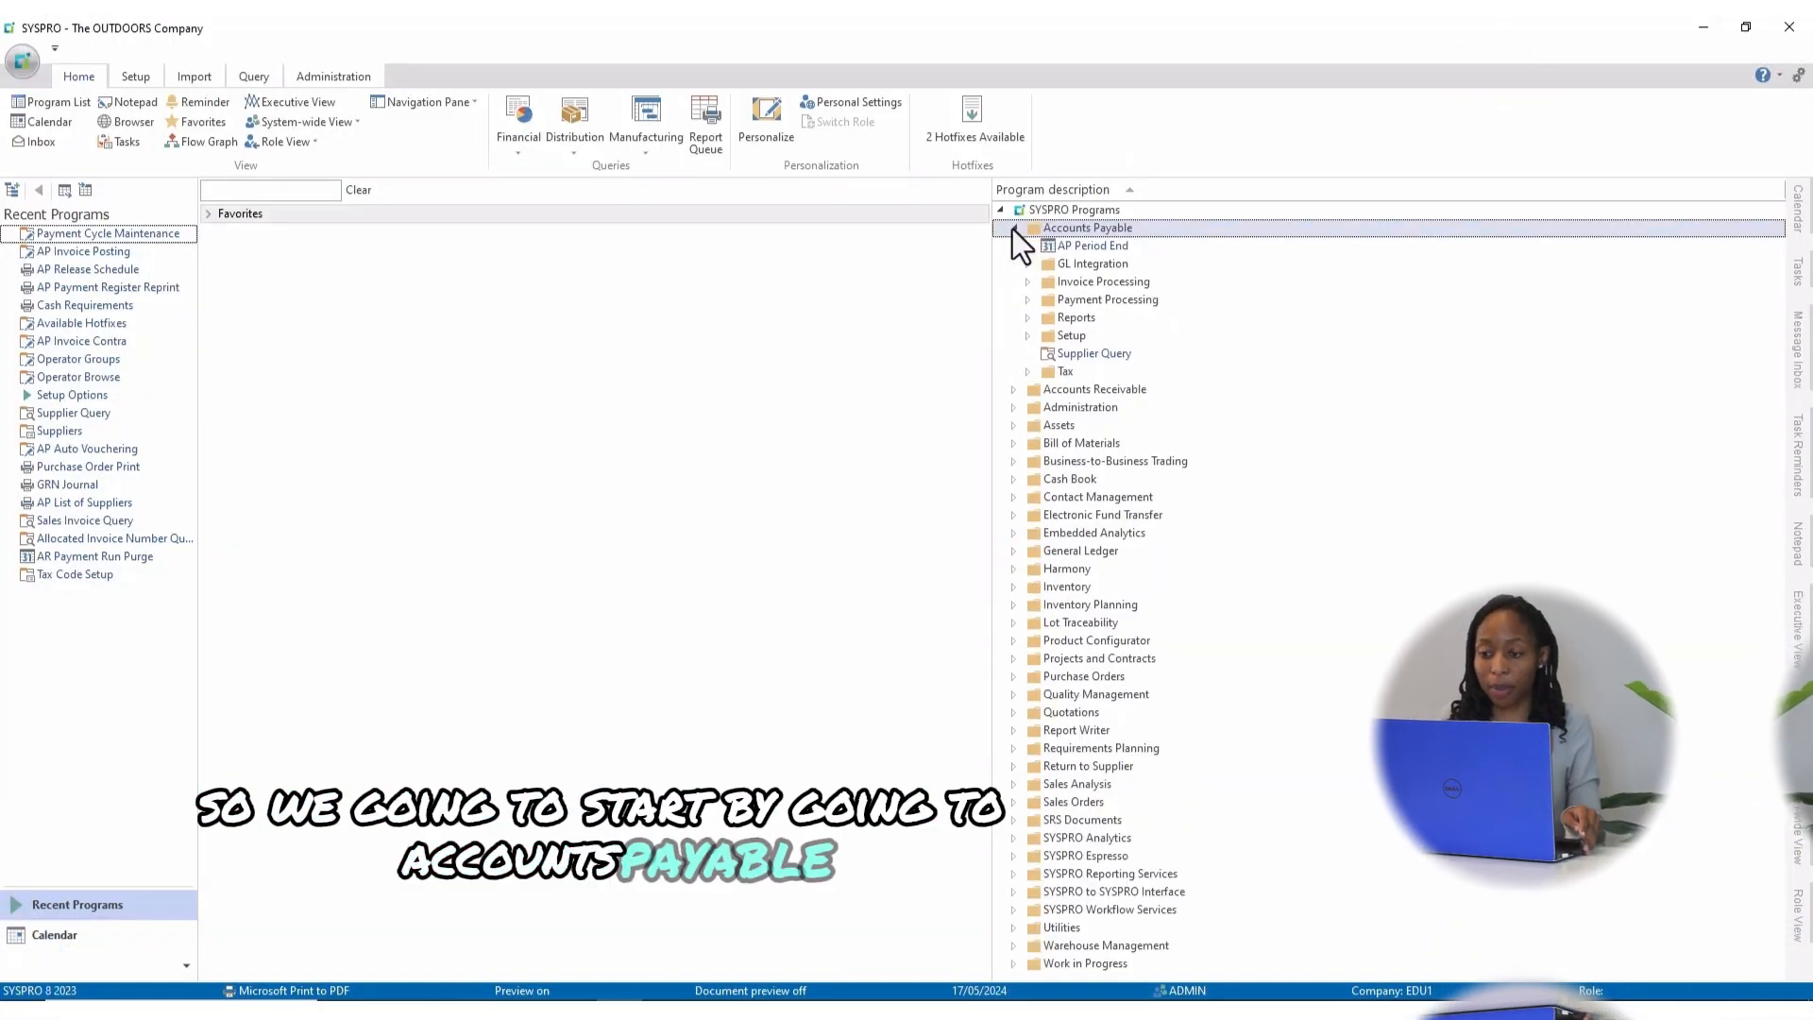
left_click(1016, 300)
left_click(1024, 299)
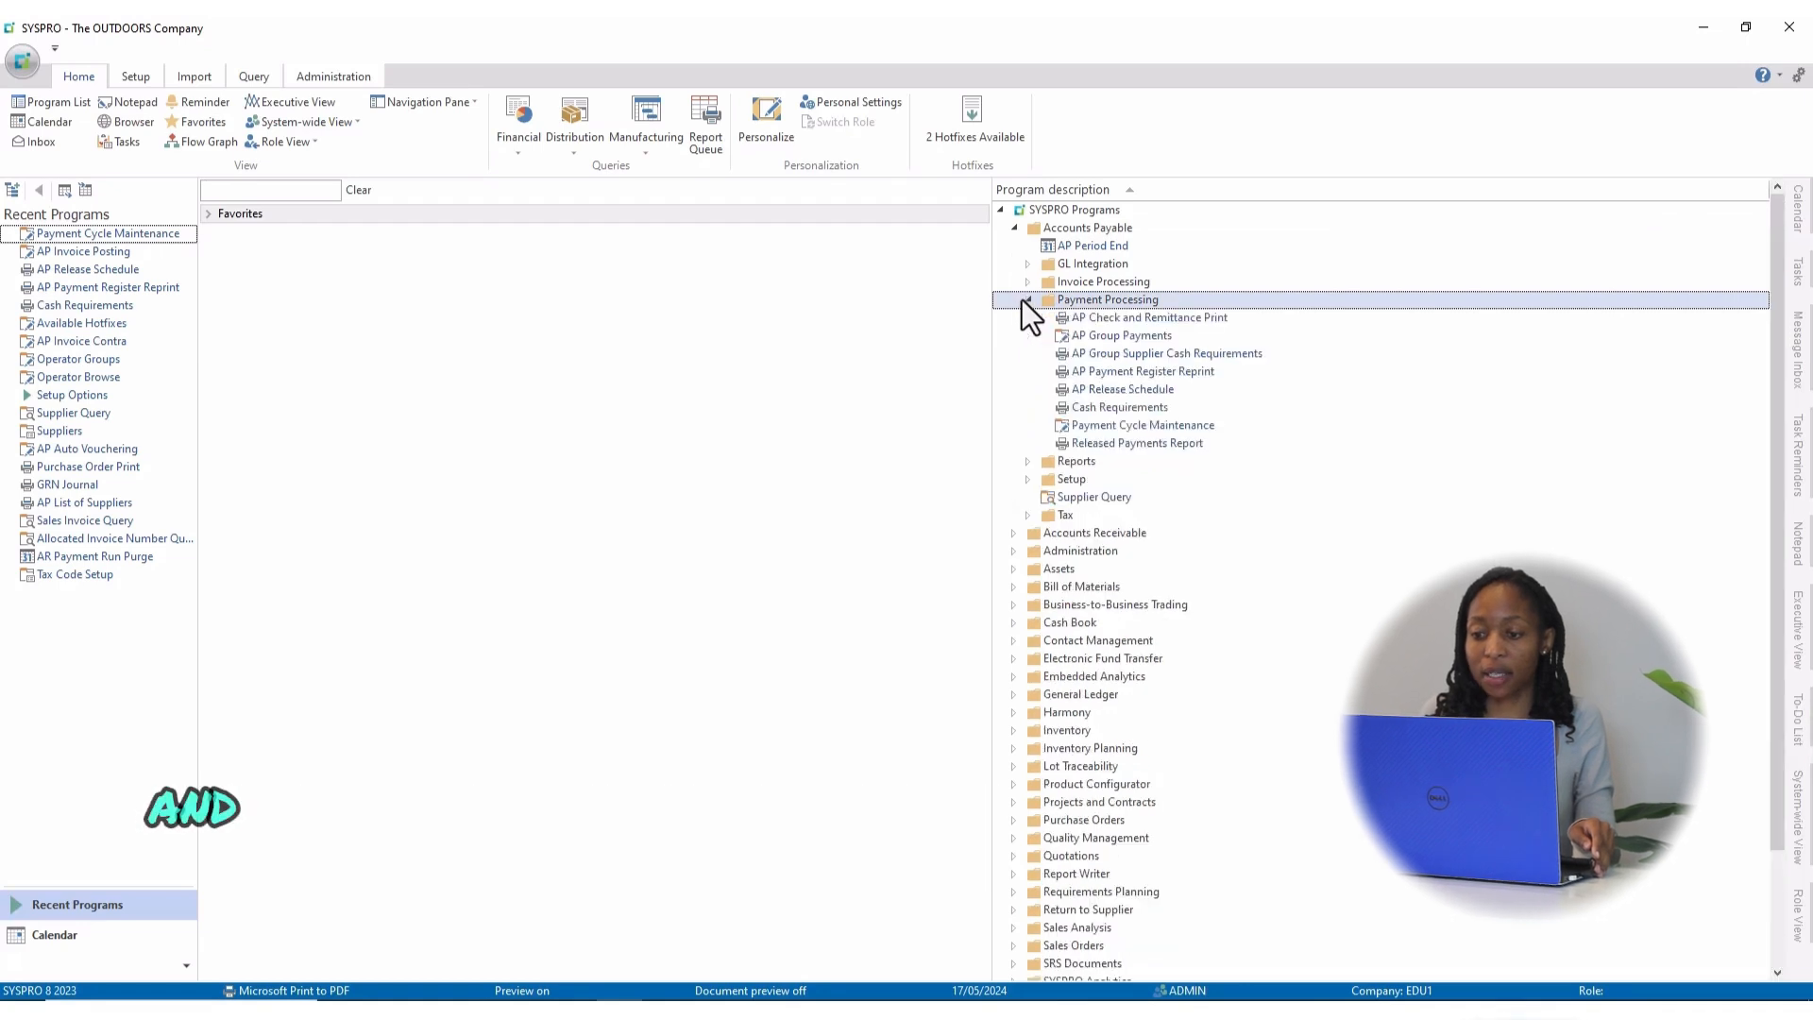
left_click(1147, 427)
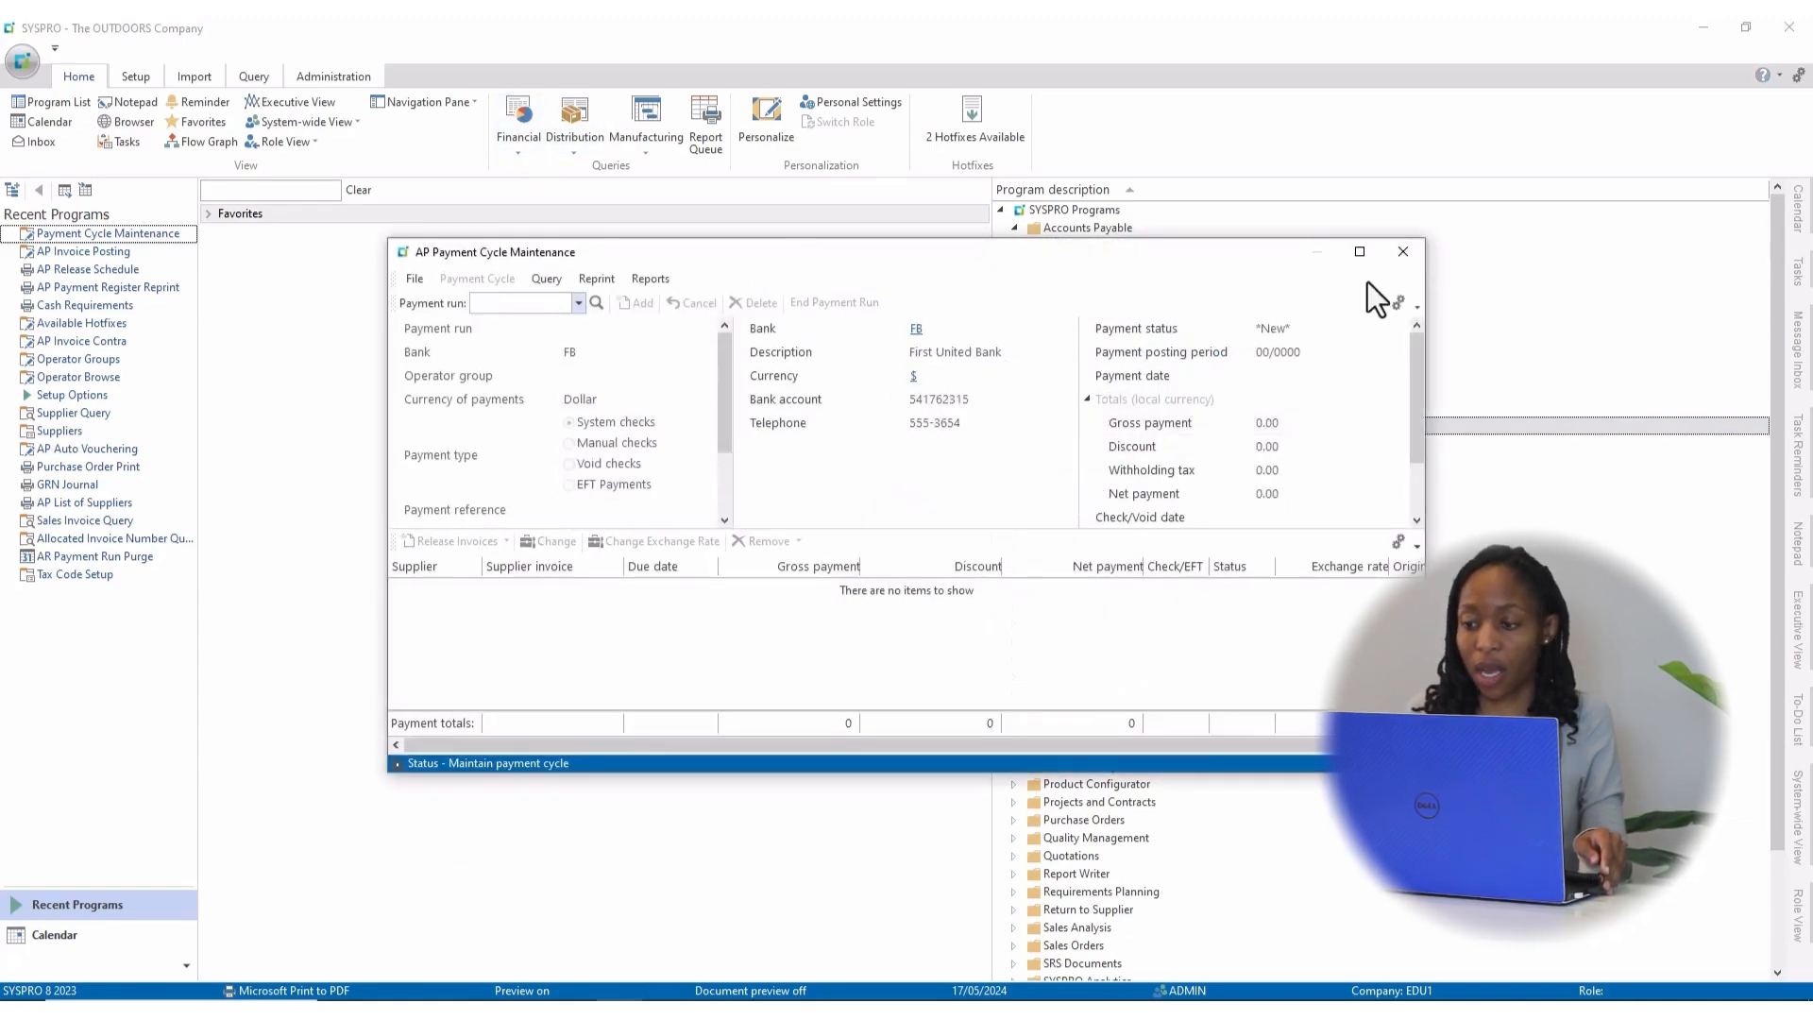
left_click(1360, 251)
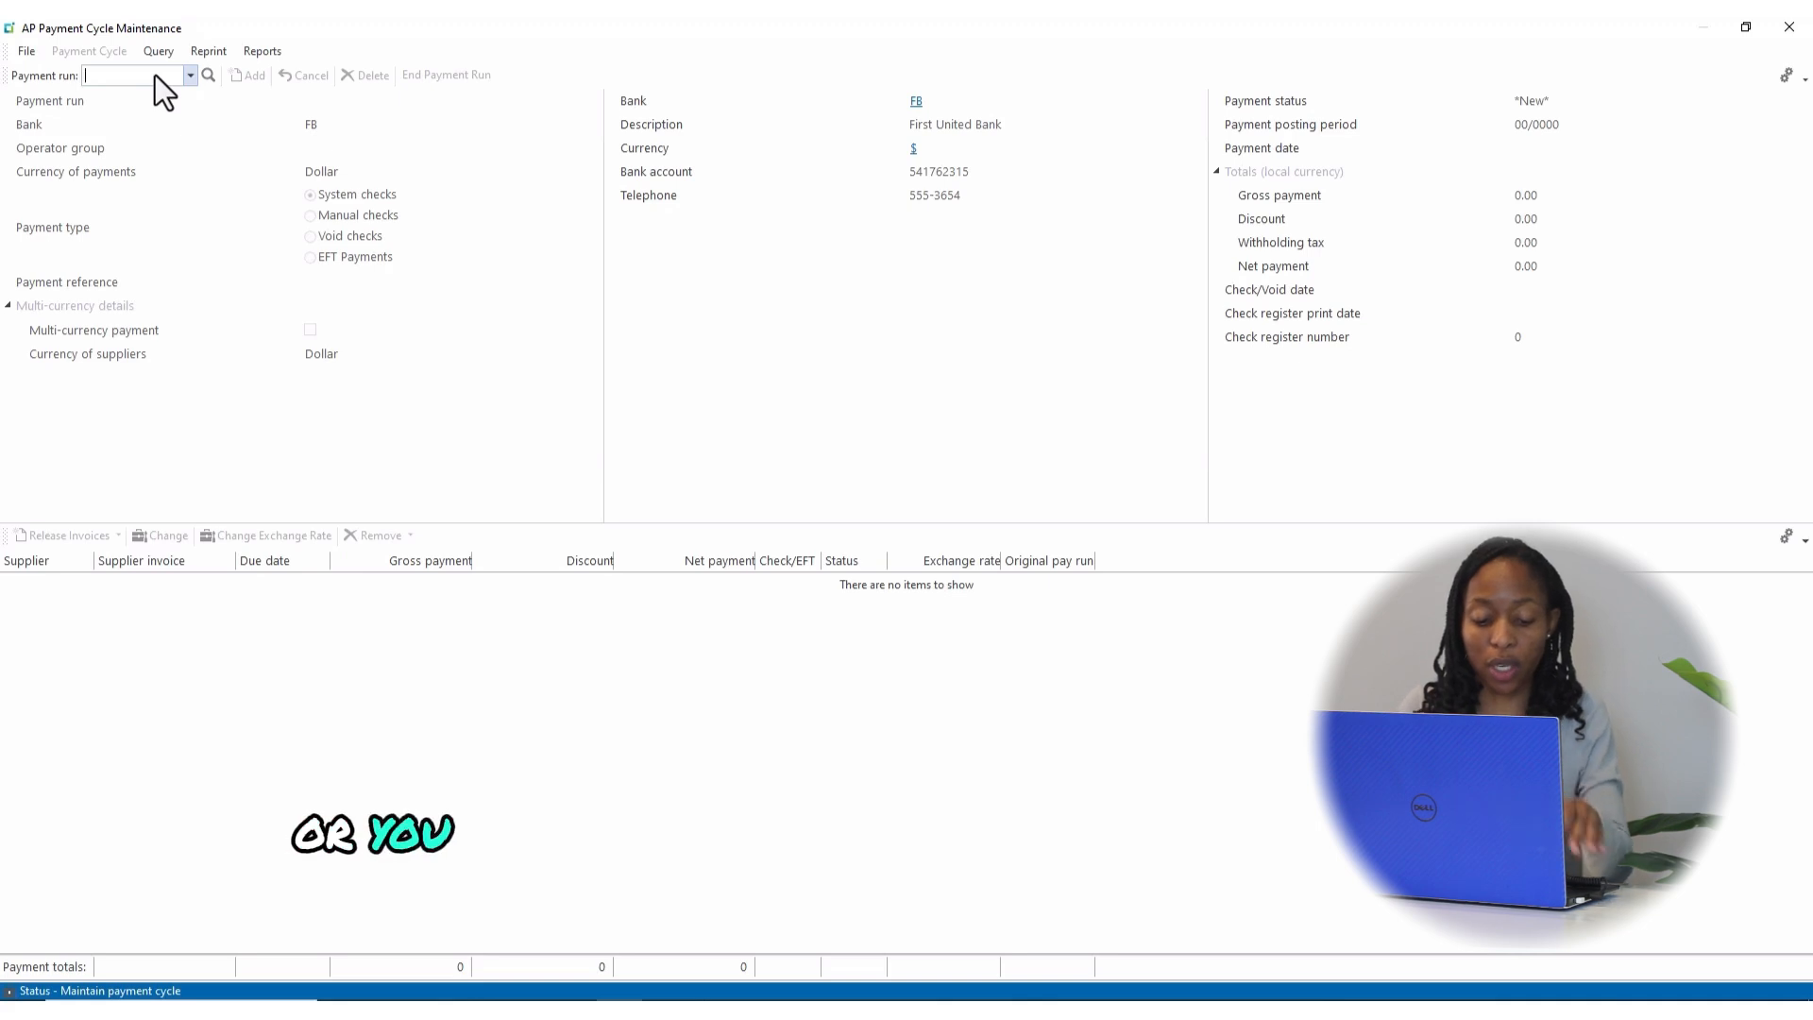
Step: Add payment run FB101 for system checks from bank FB, save it, and start releasing invoices
type("FB101")
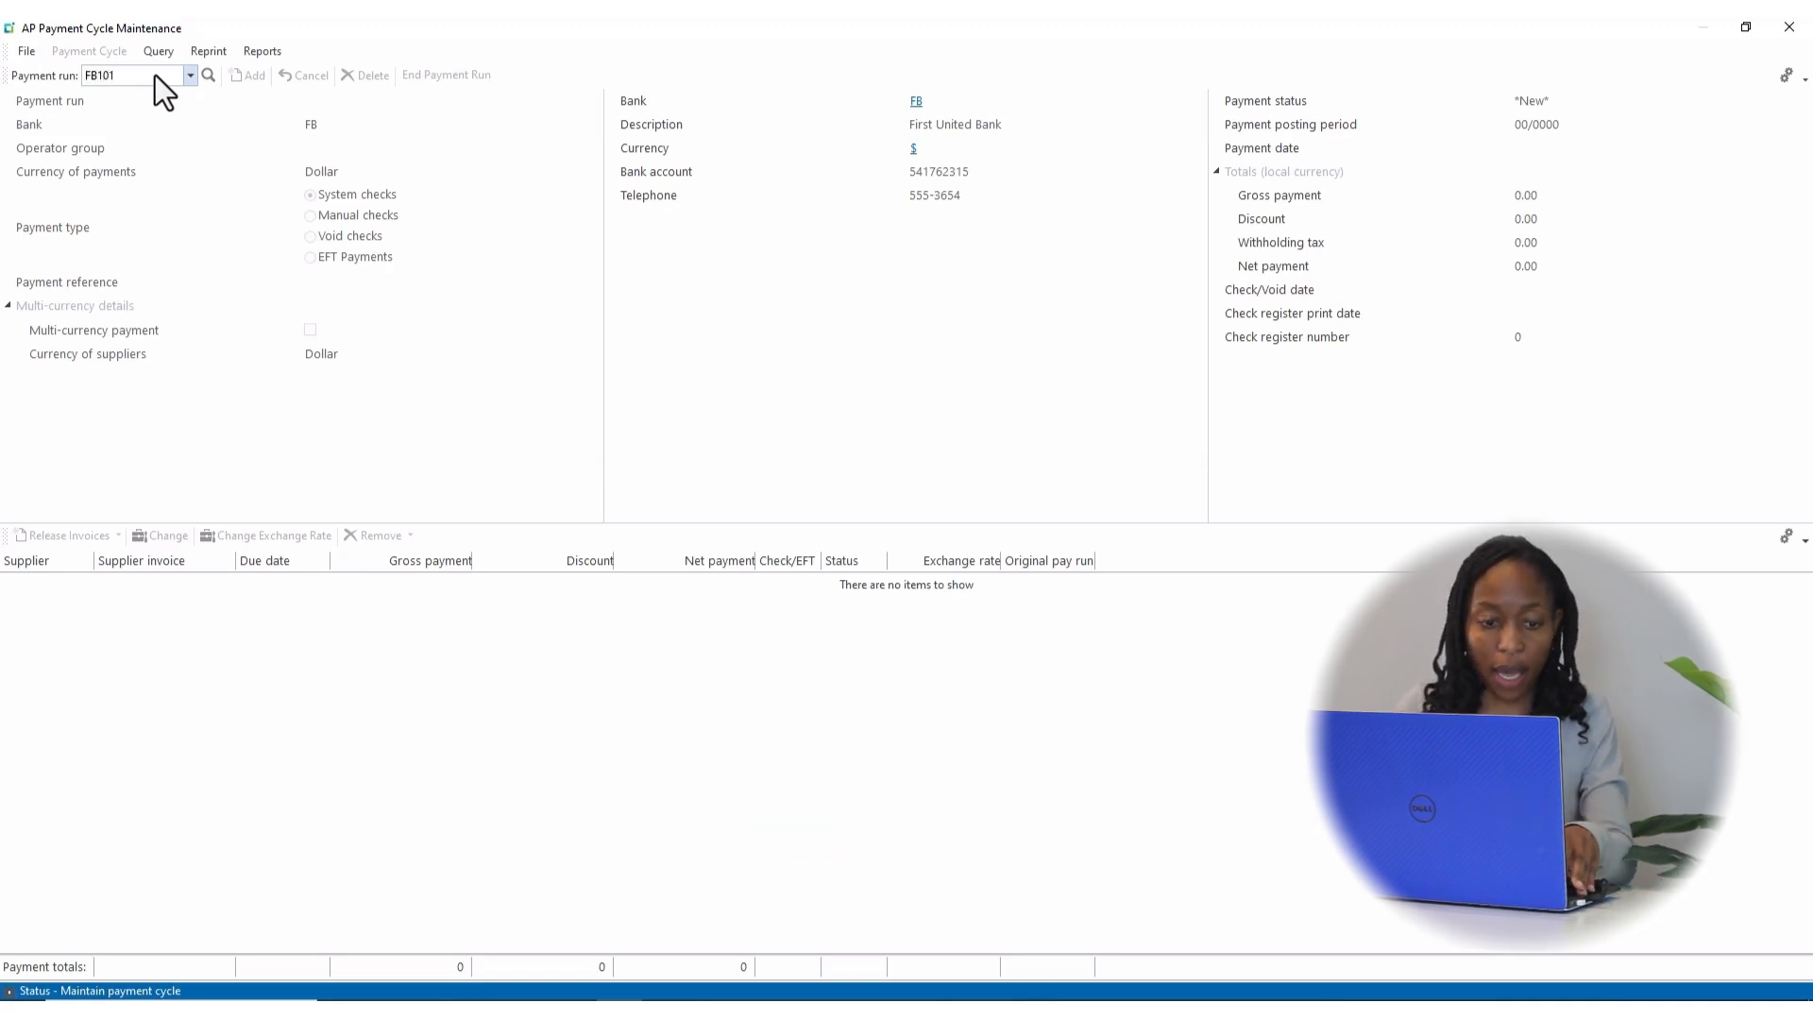
key("Return")
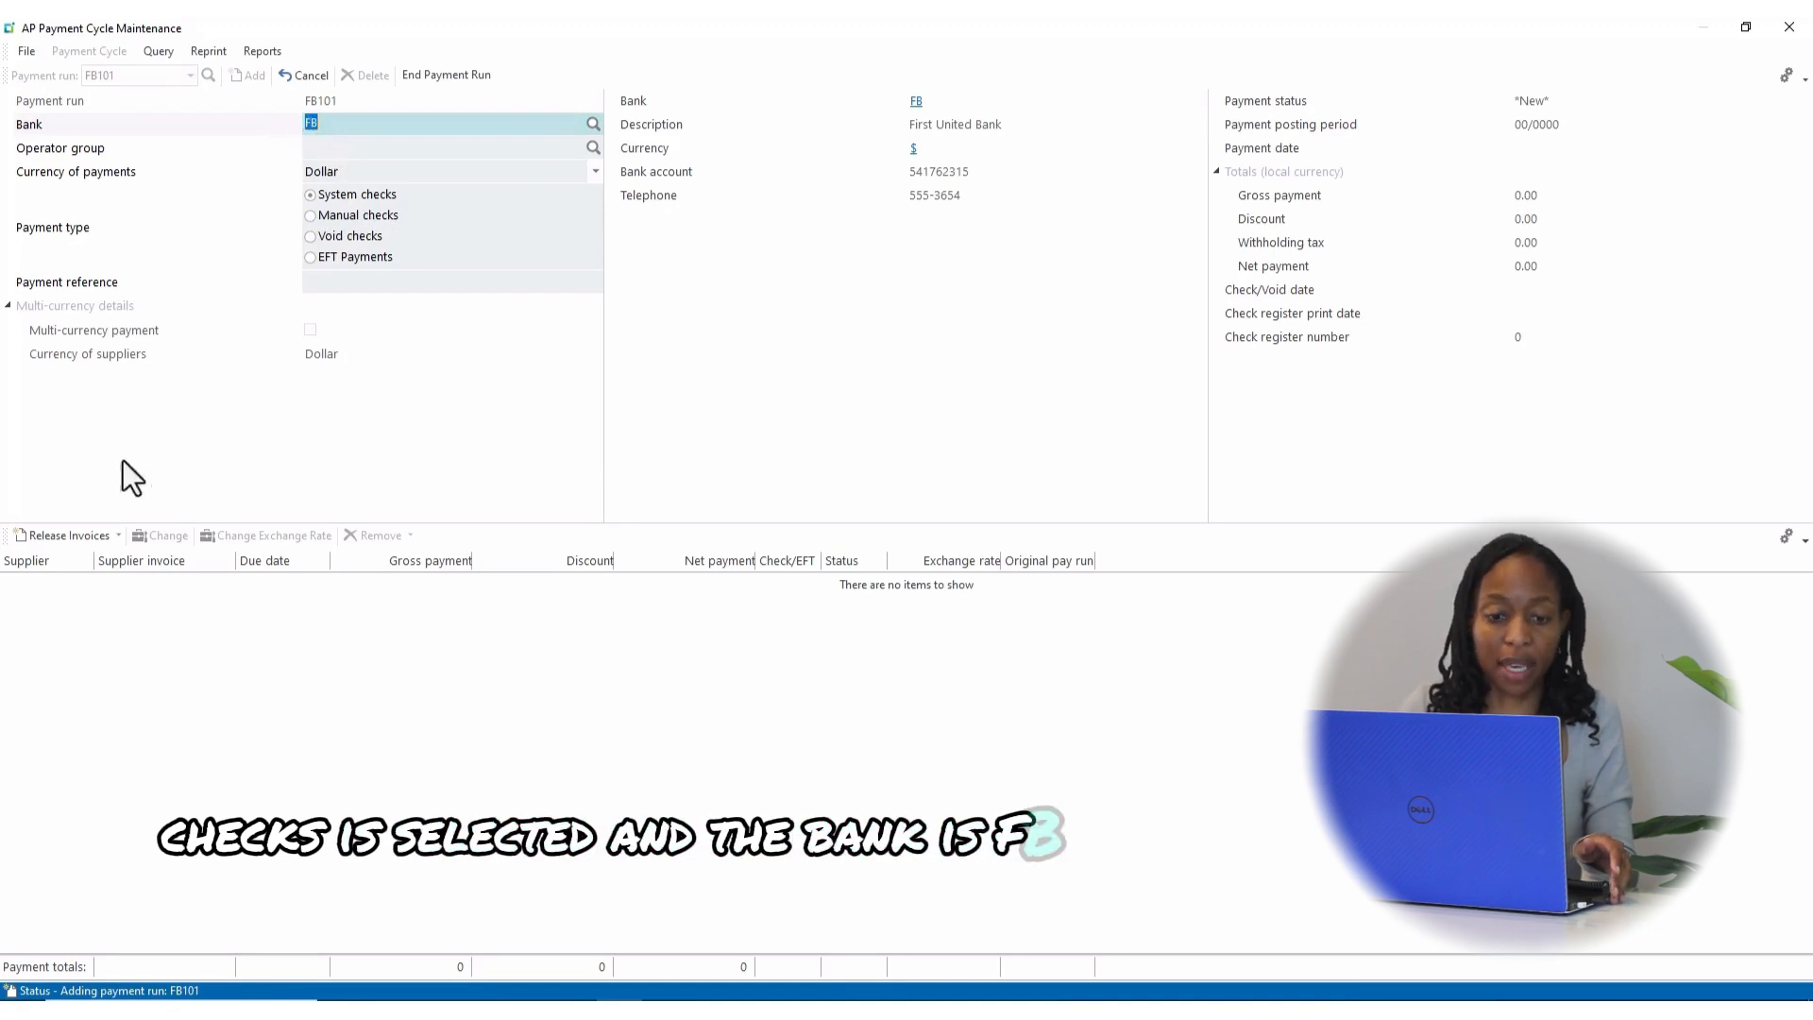
double_click(76, 537)
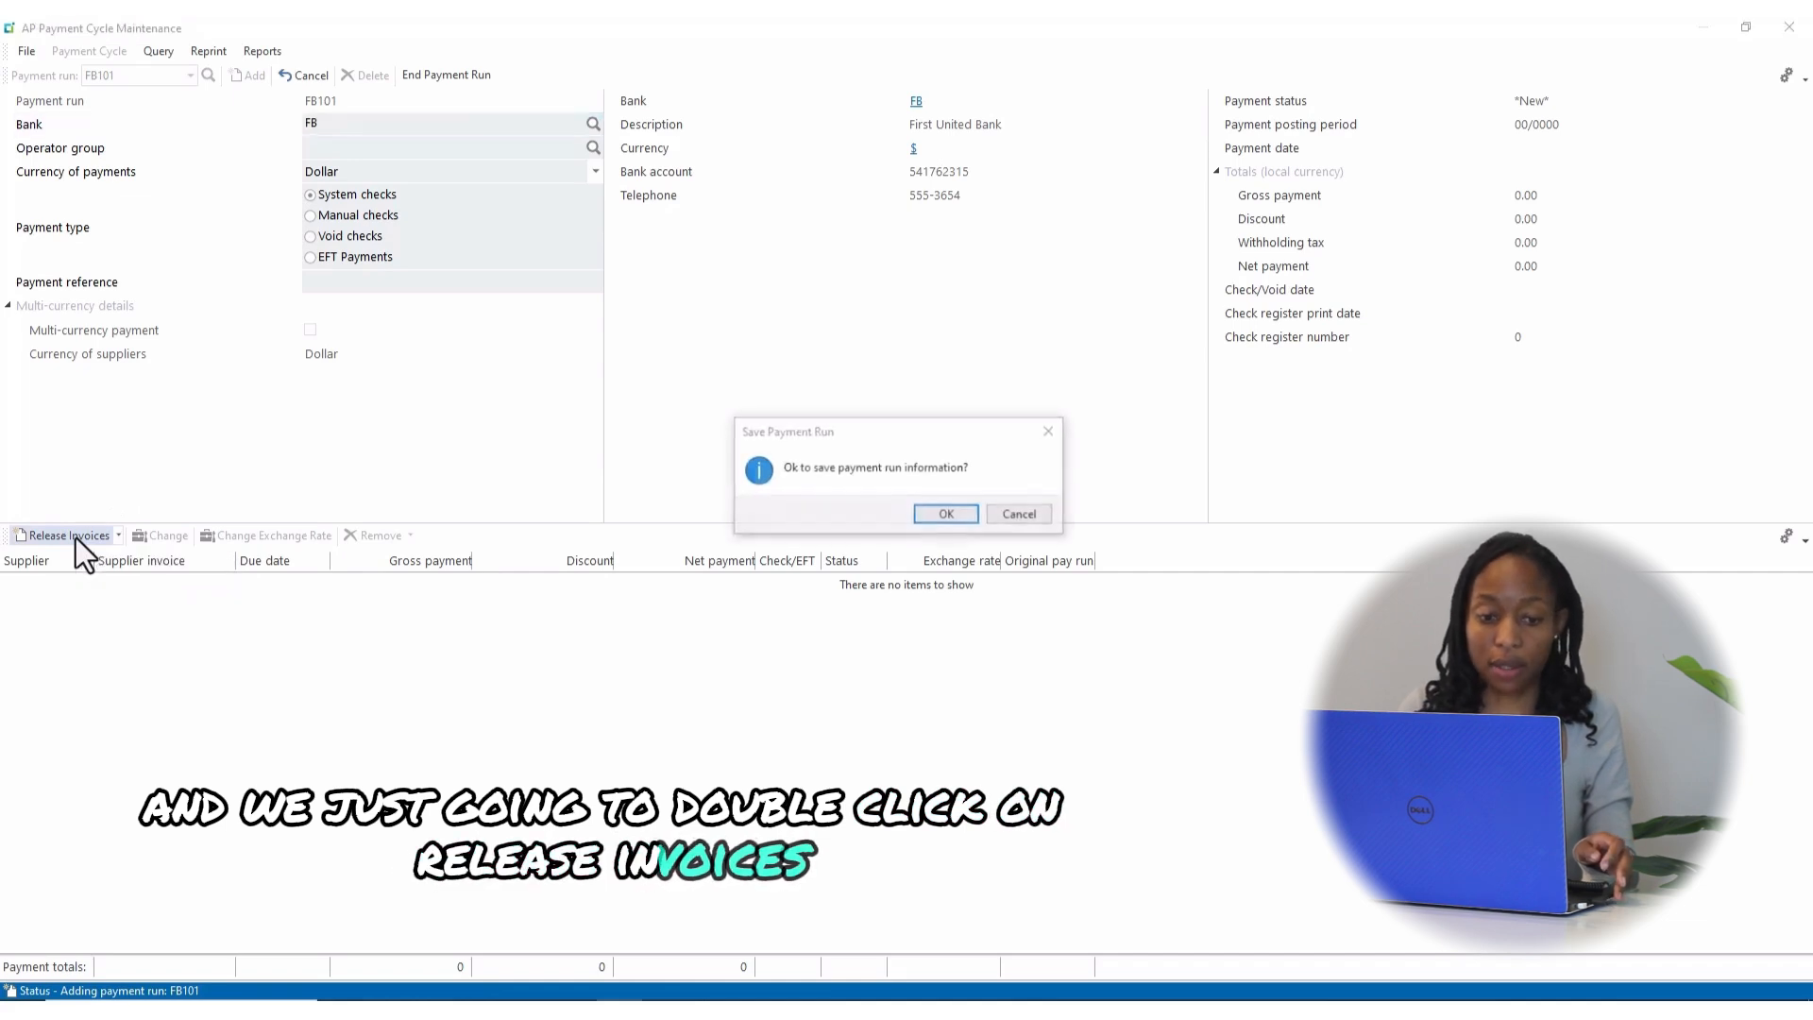
left_click(939, 517)
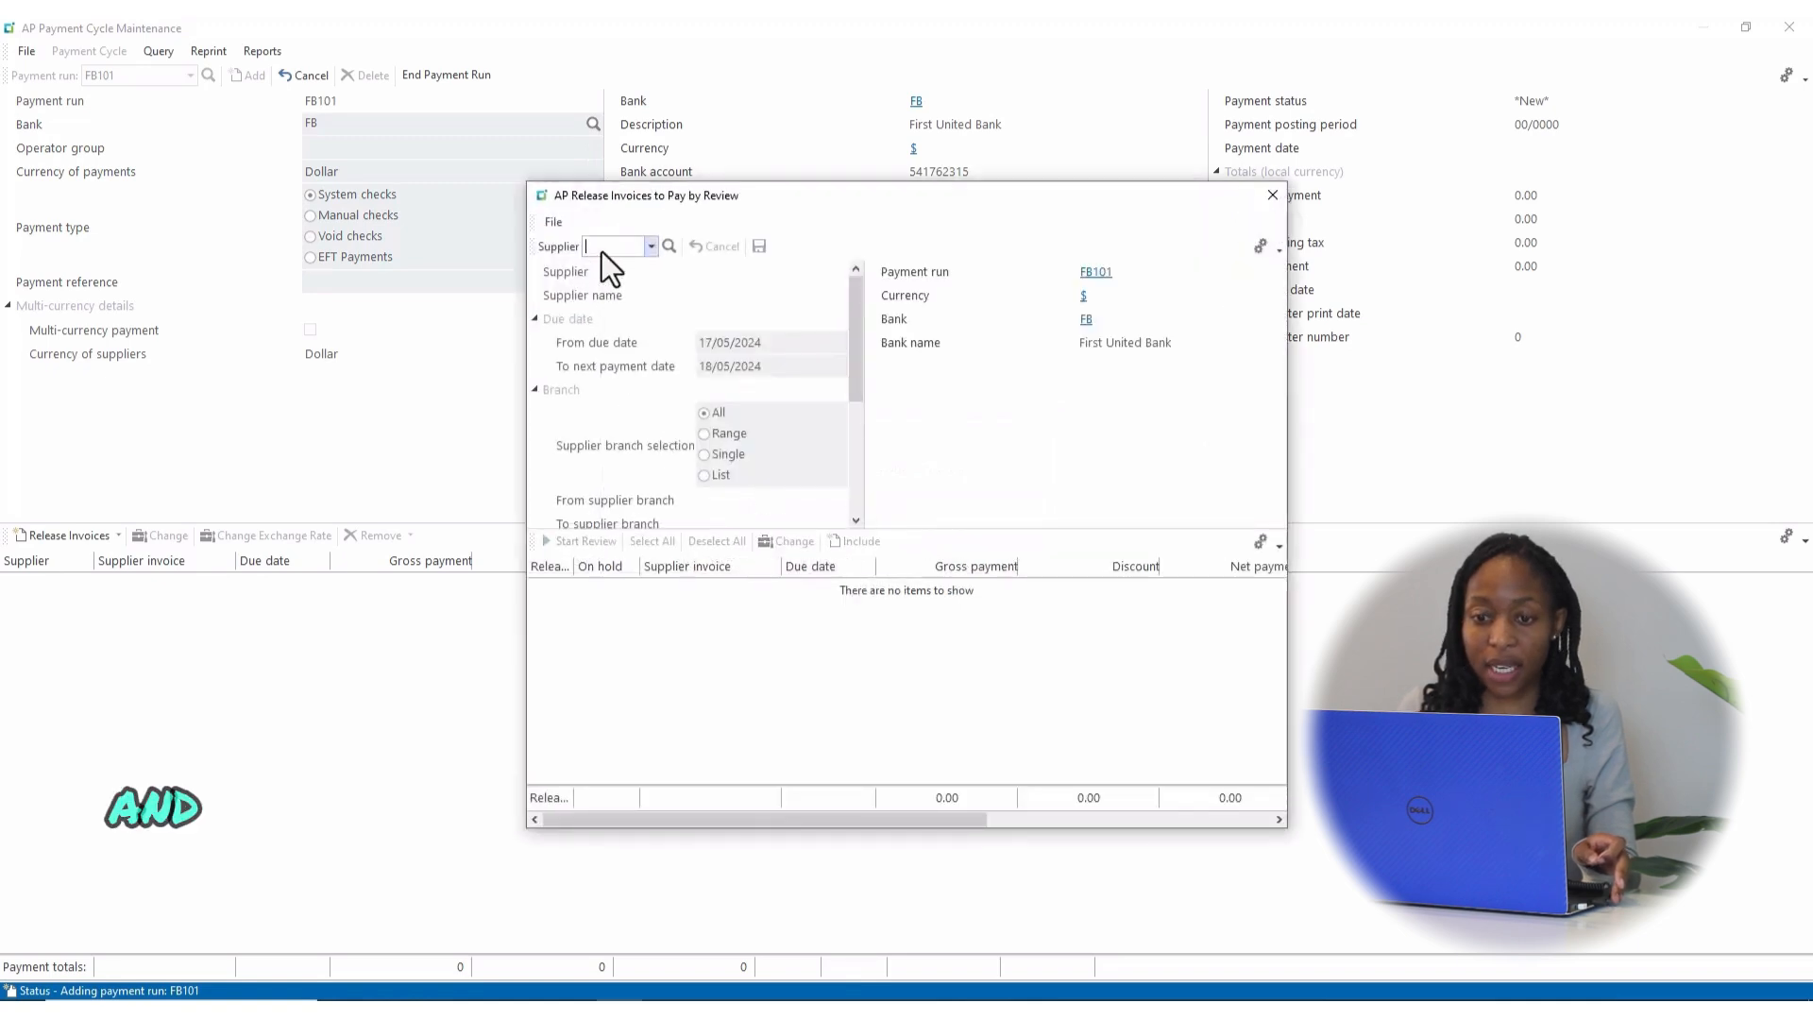
Step: Select supplier 1 for the invoice release and set the from due date to 30/08/2024
type("1")
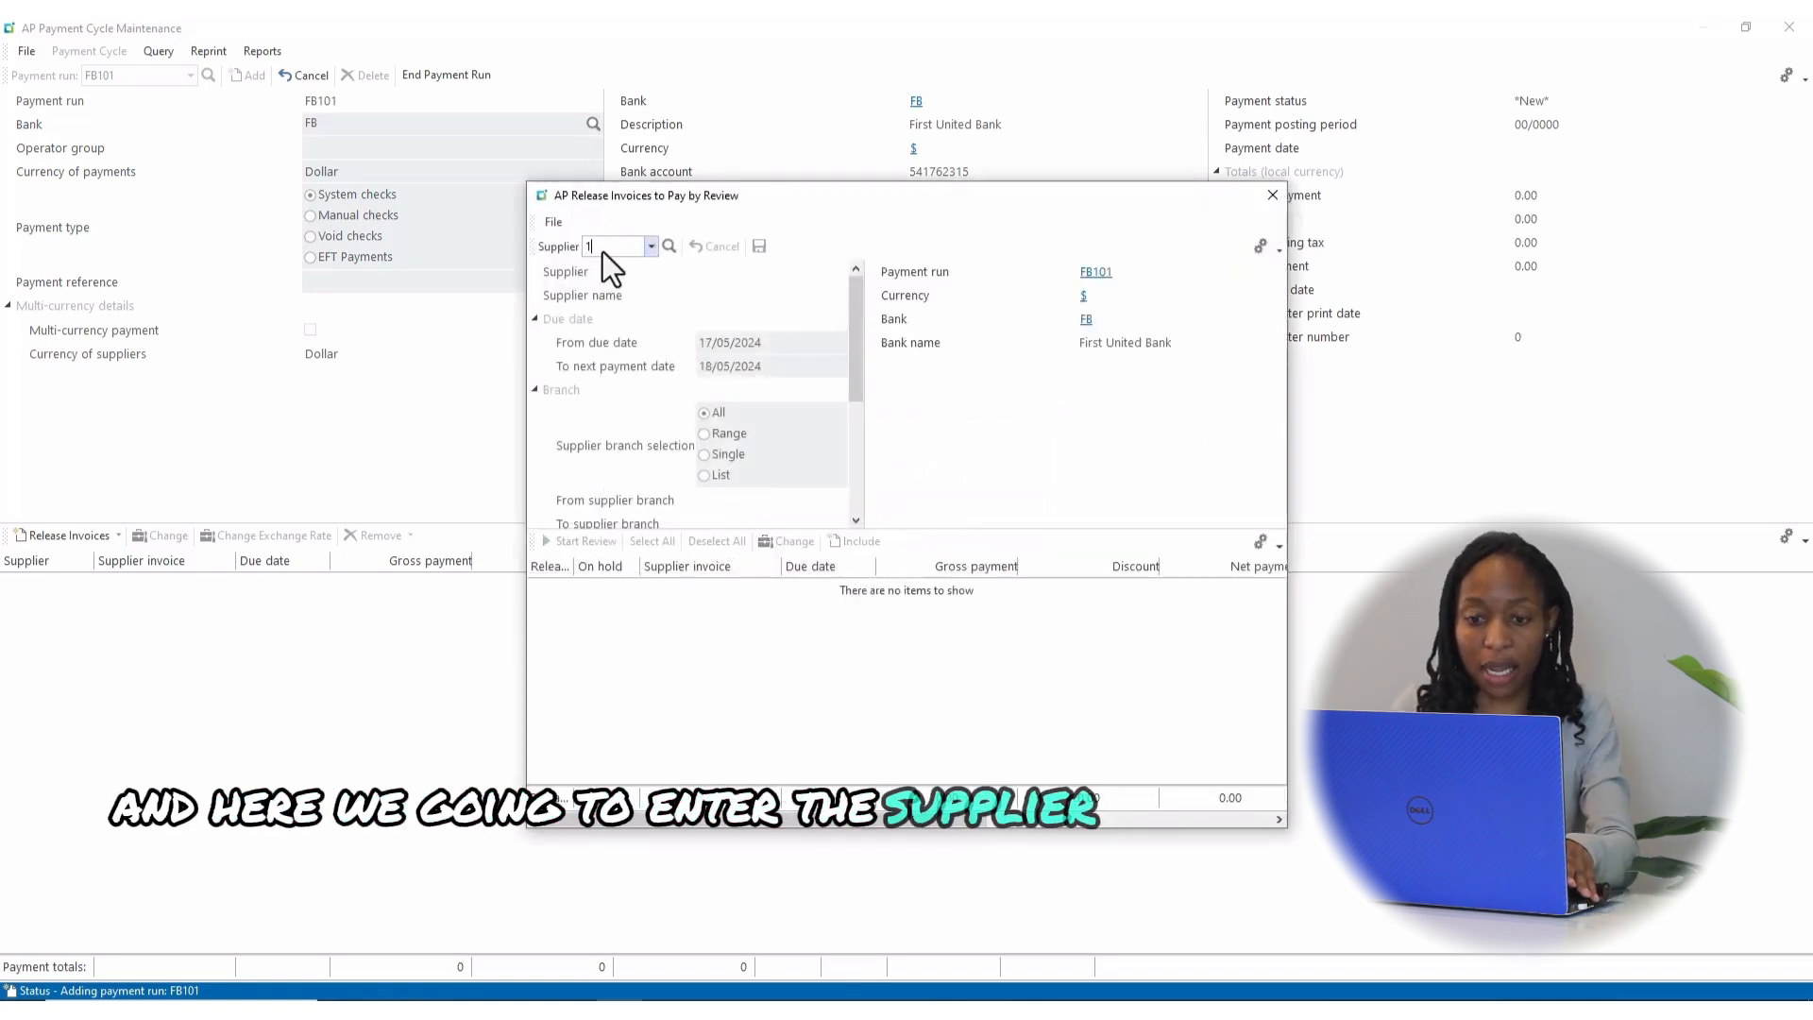
key("Return")
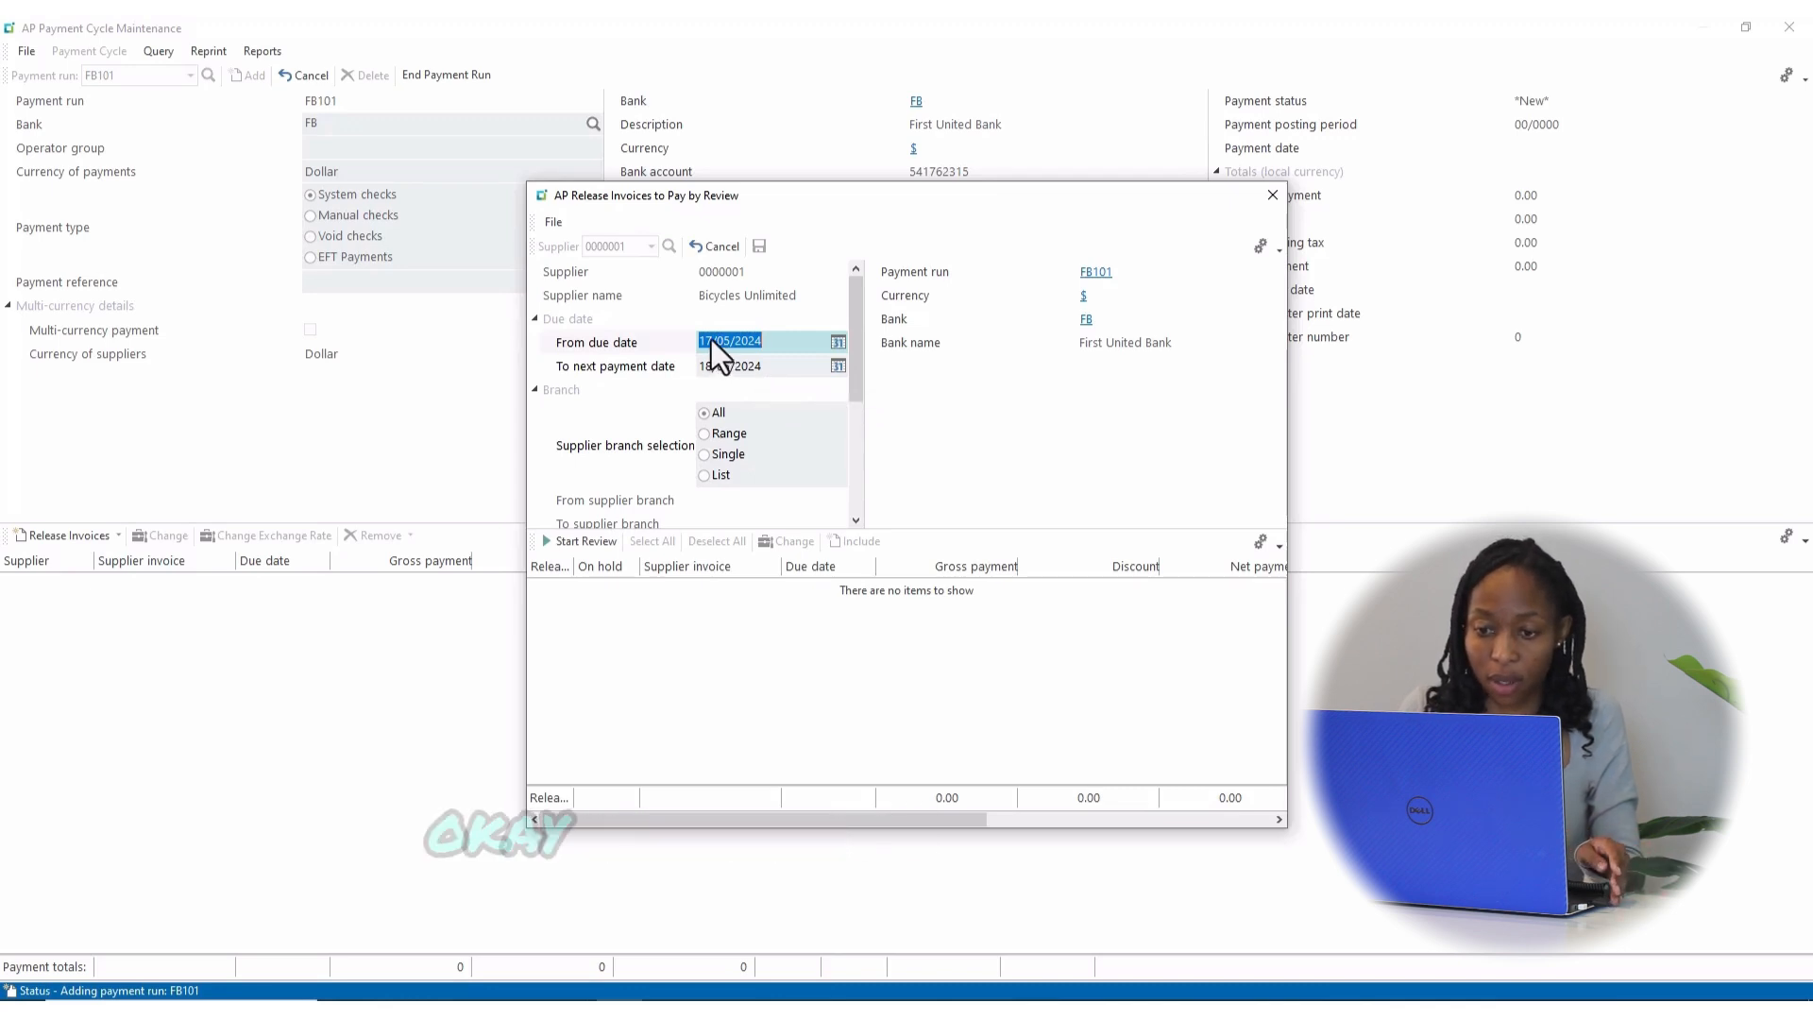
left_click(837, 342)
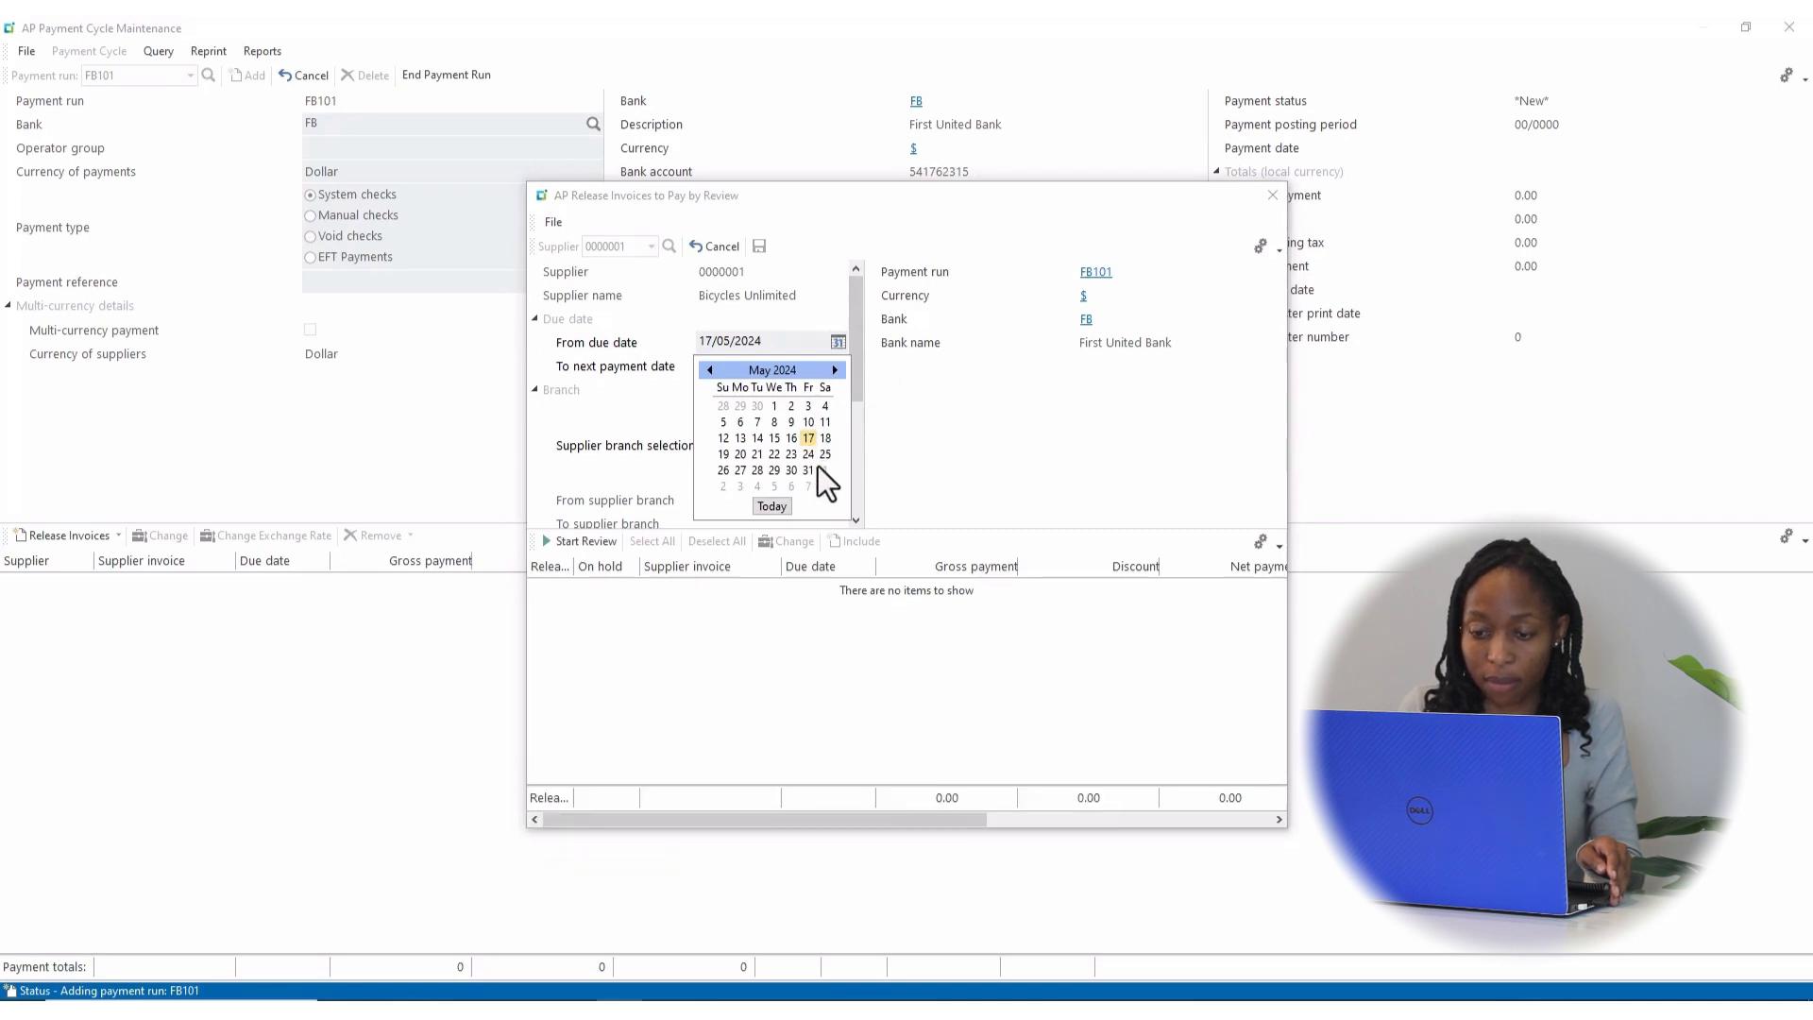
left_click(839, 373)
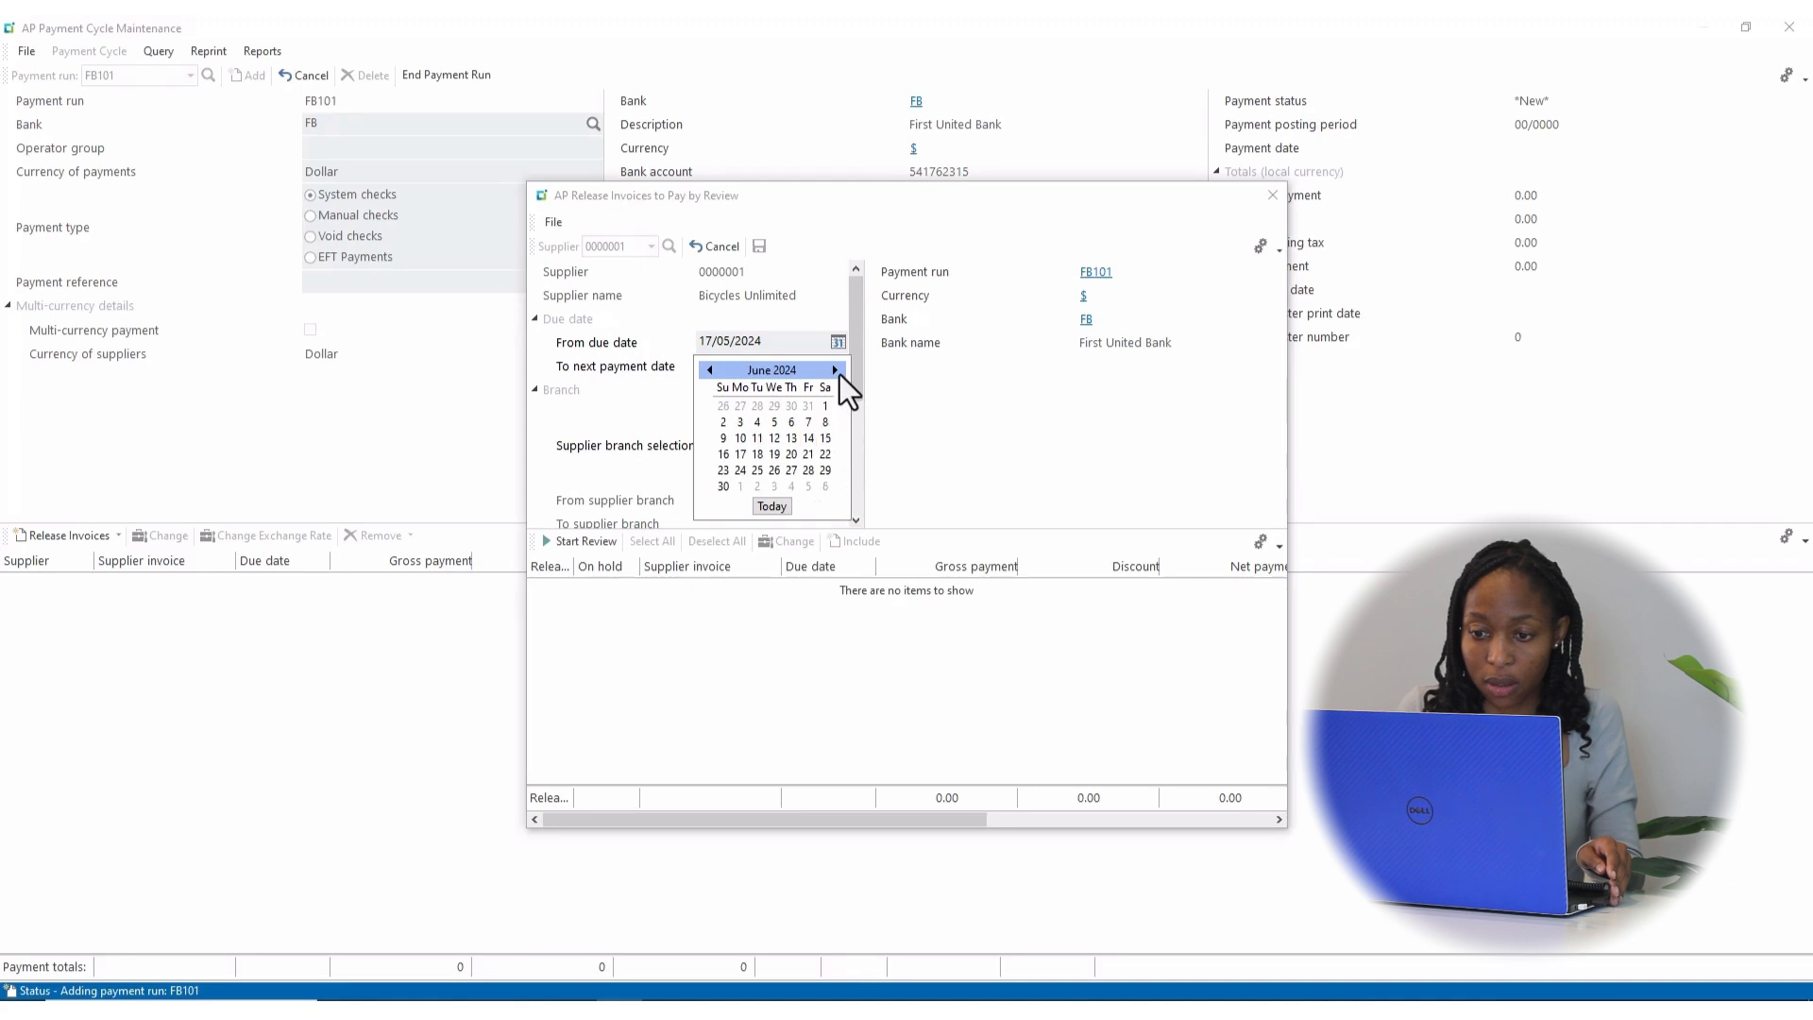
left_click(840, 373)
left_click(839, 373)
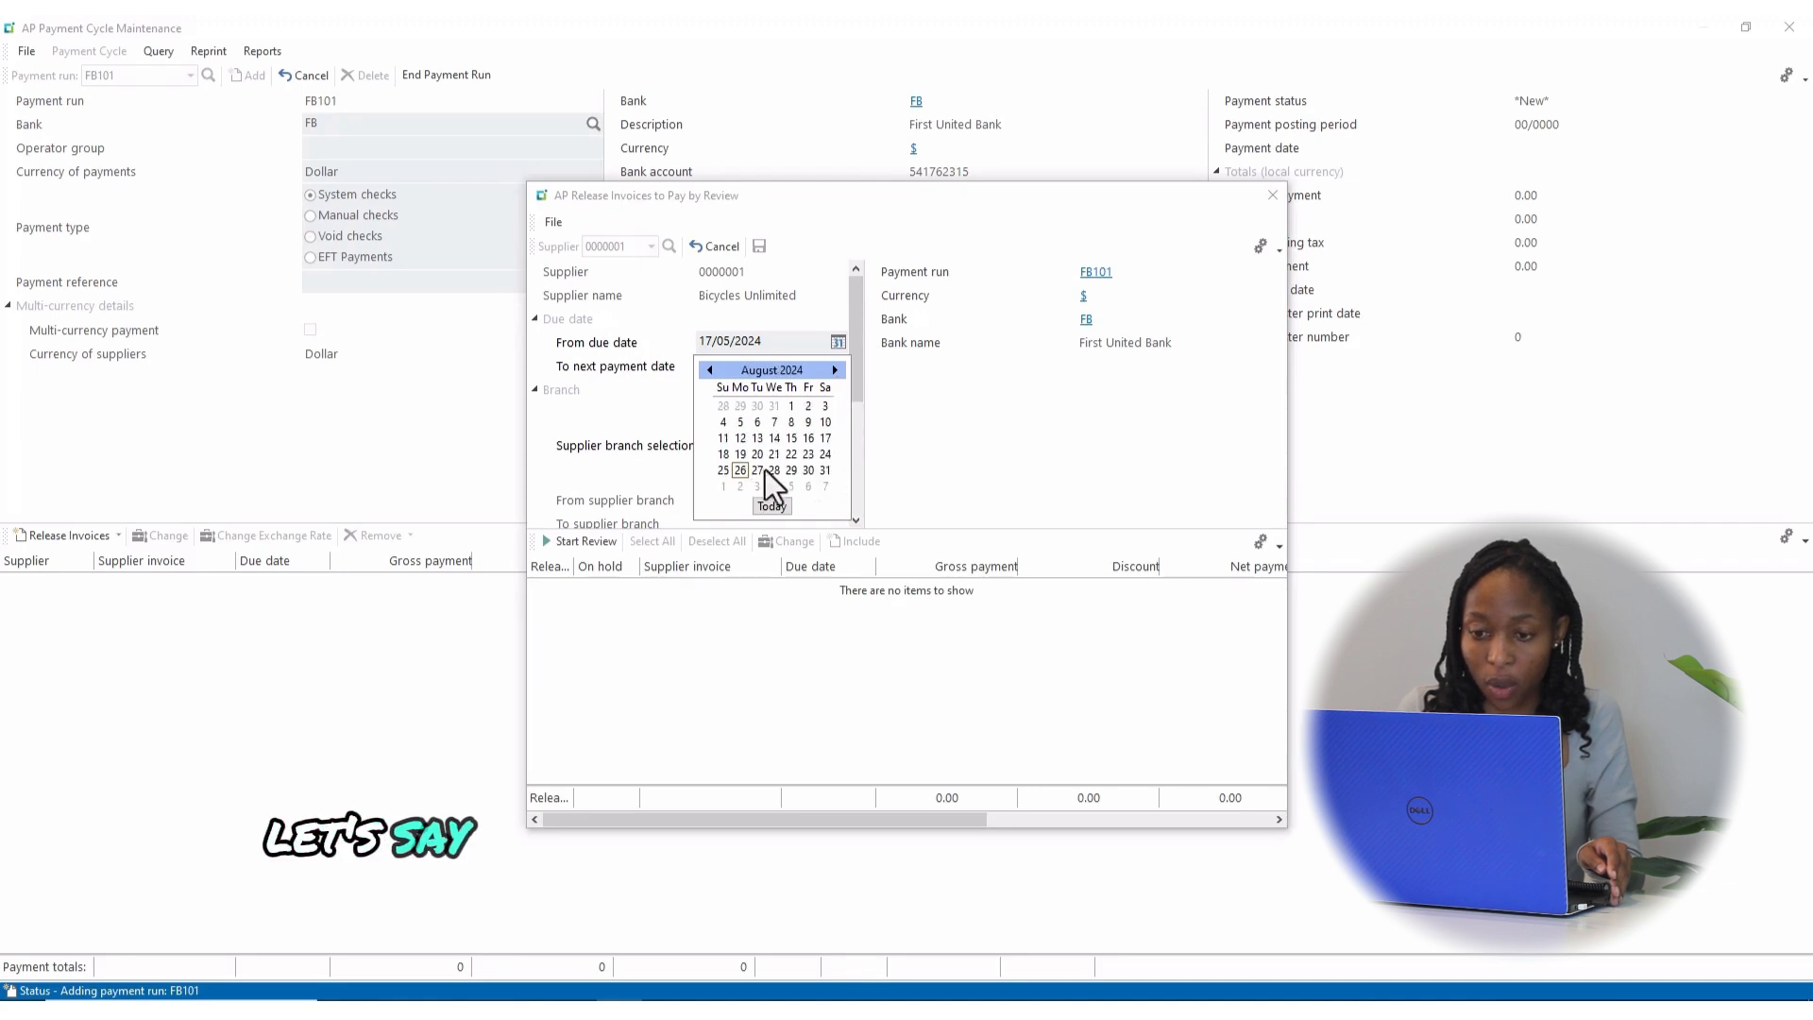
left_click(808, 470)
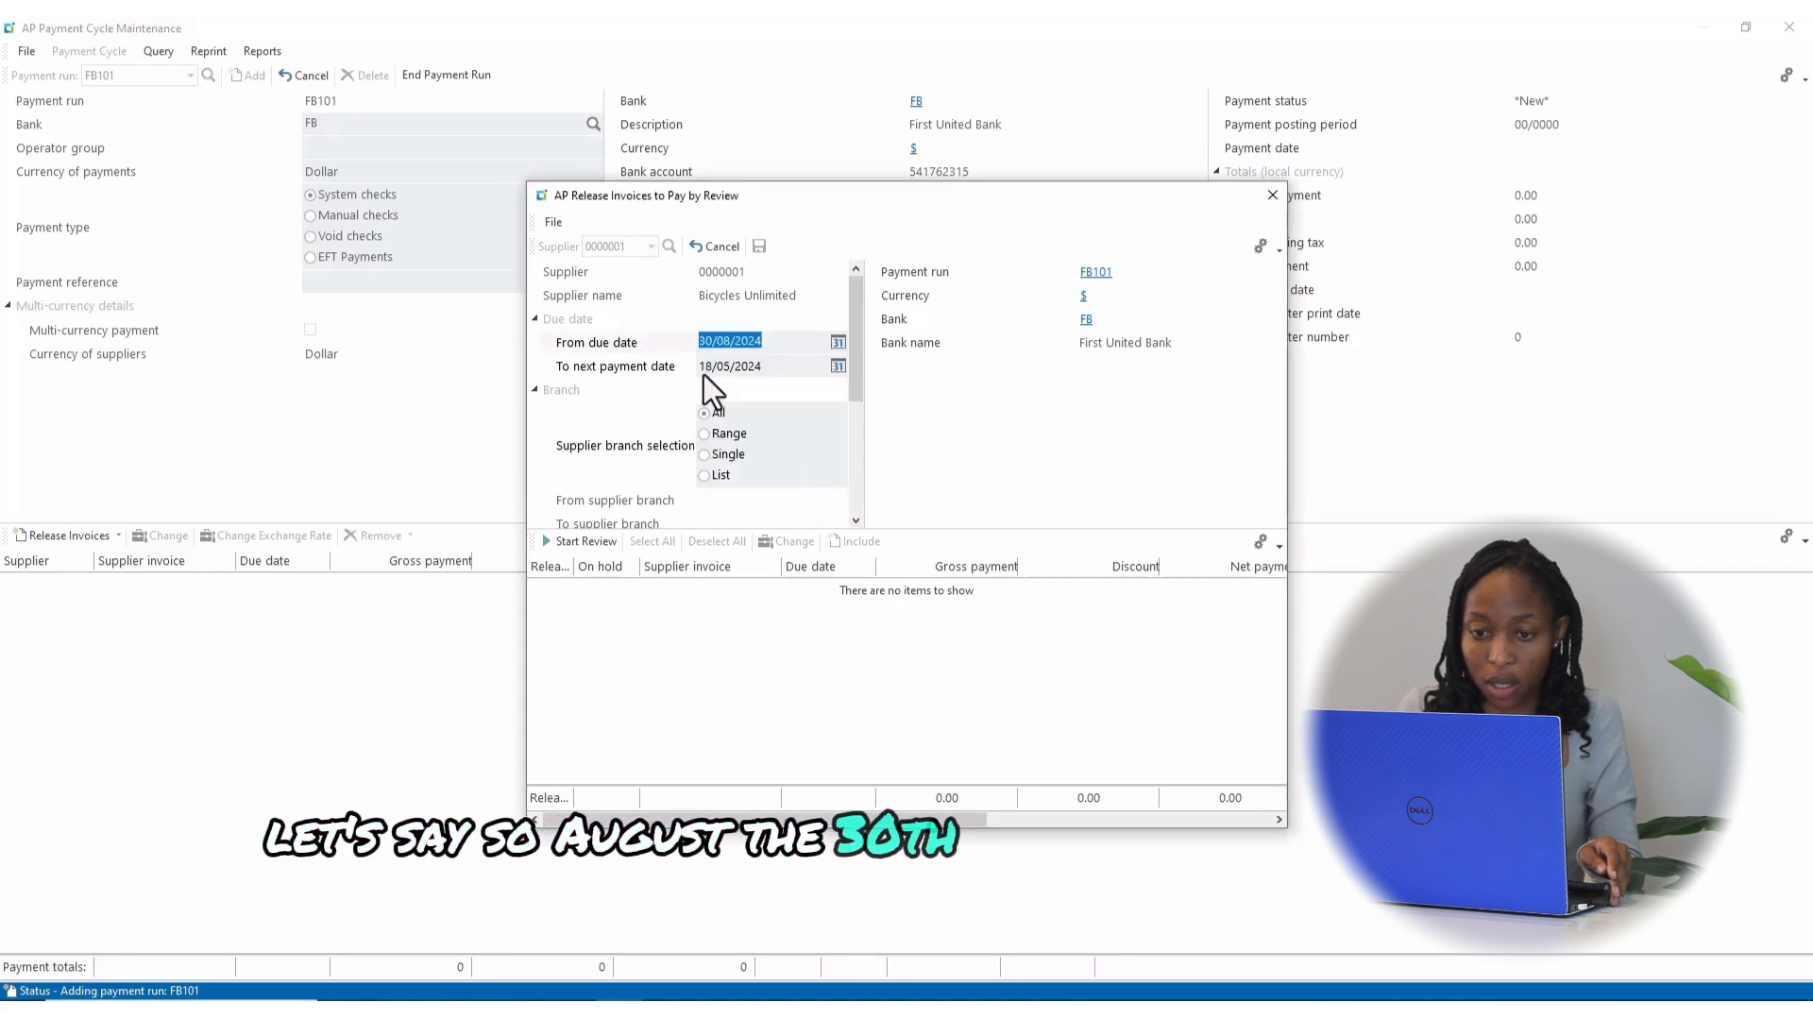
Step: Set the to next payment date for the supplier's invoice review to 30/09/2024
left_click(837, 367)
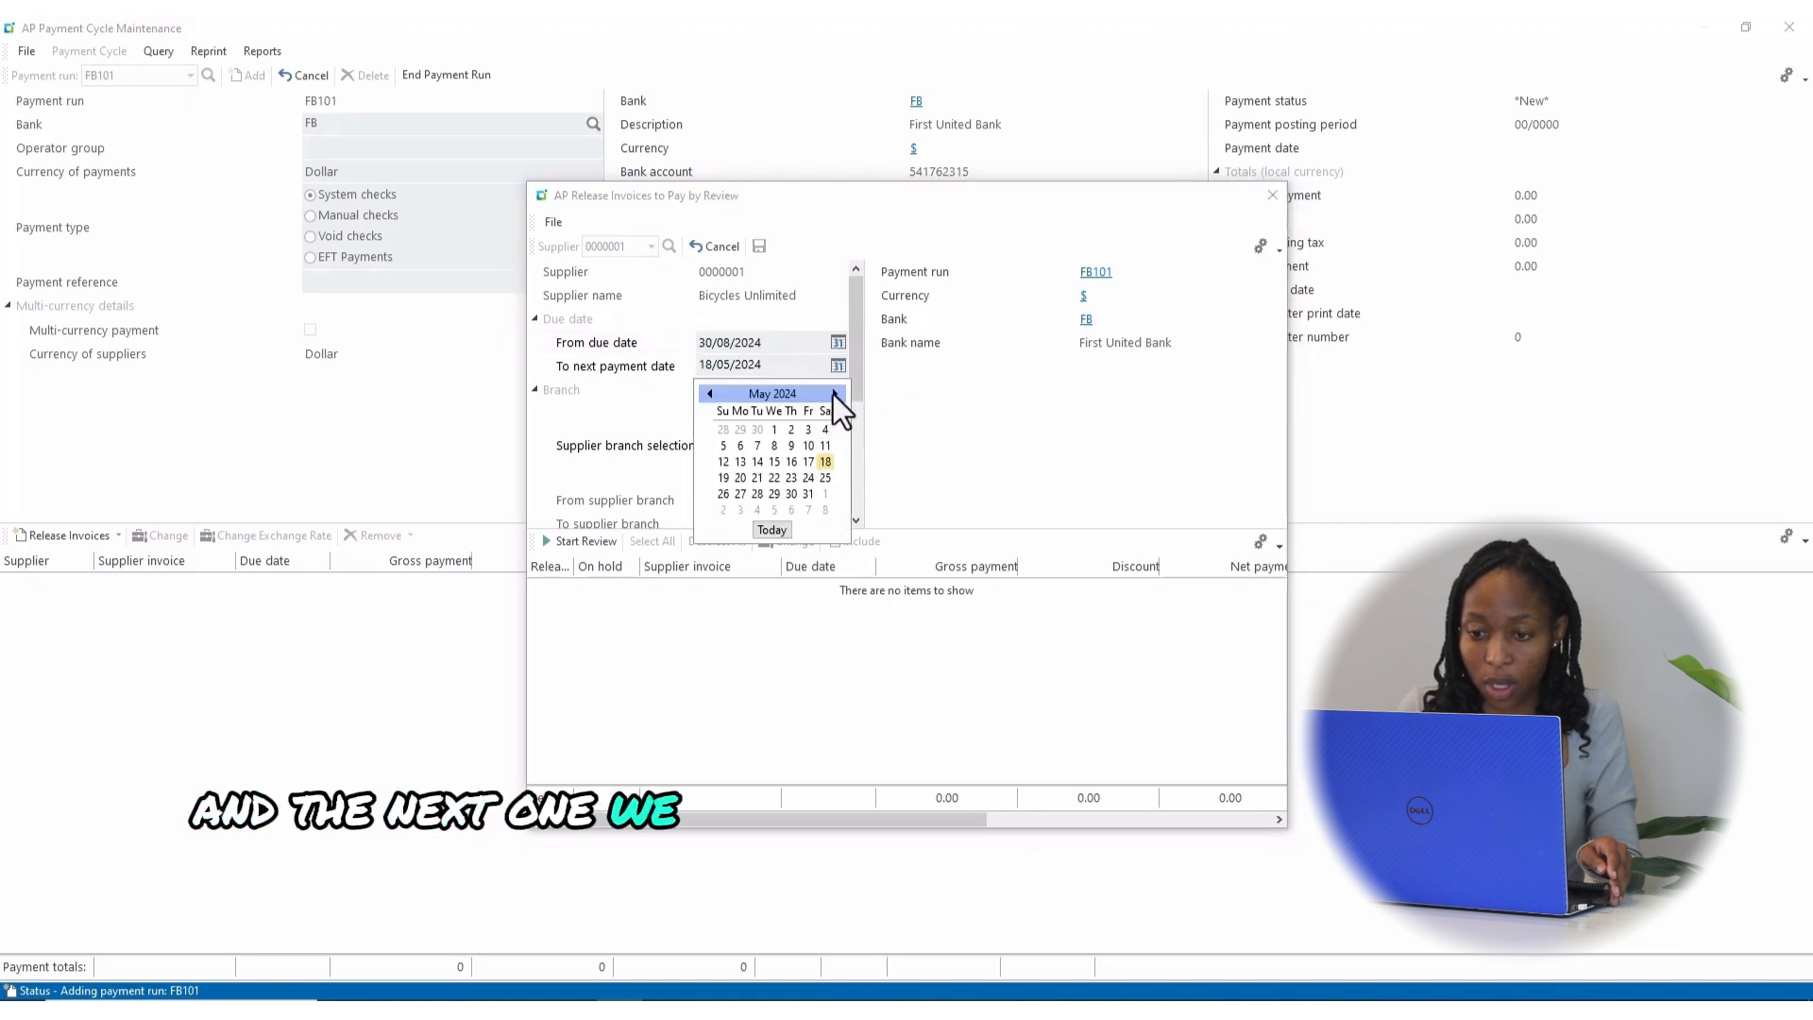
left_click(835, 394)
left_click(834, 394)
left_click(835, 394)
left_click(834, 393)
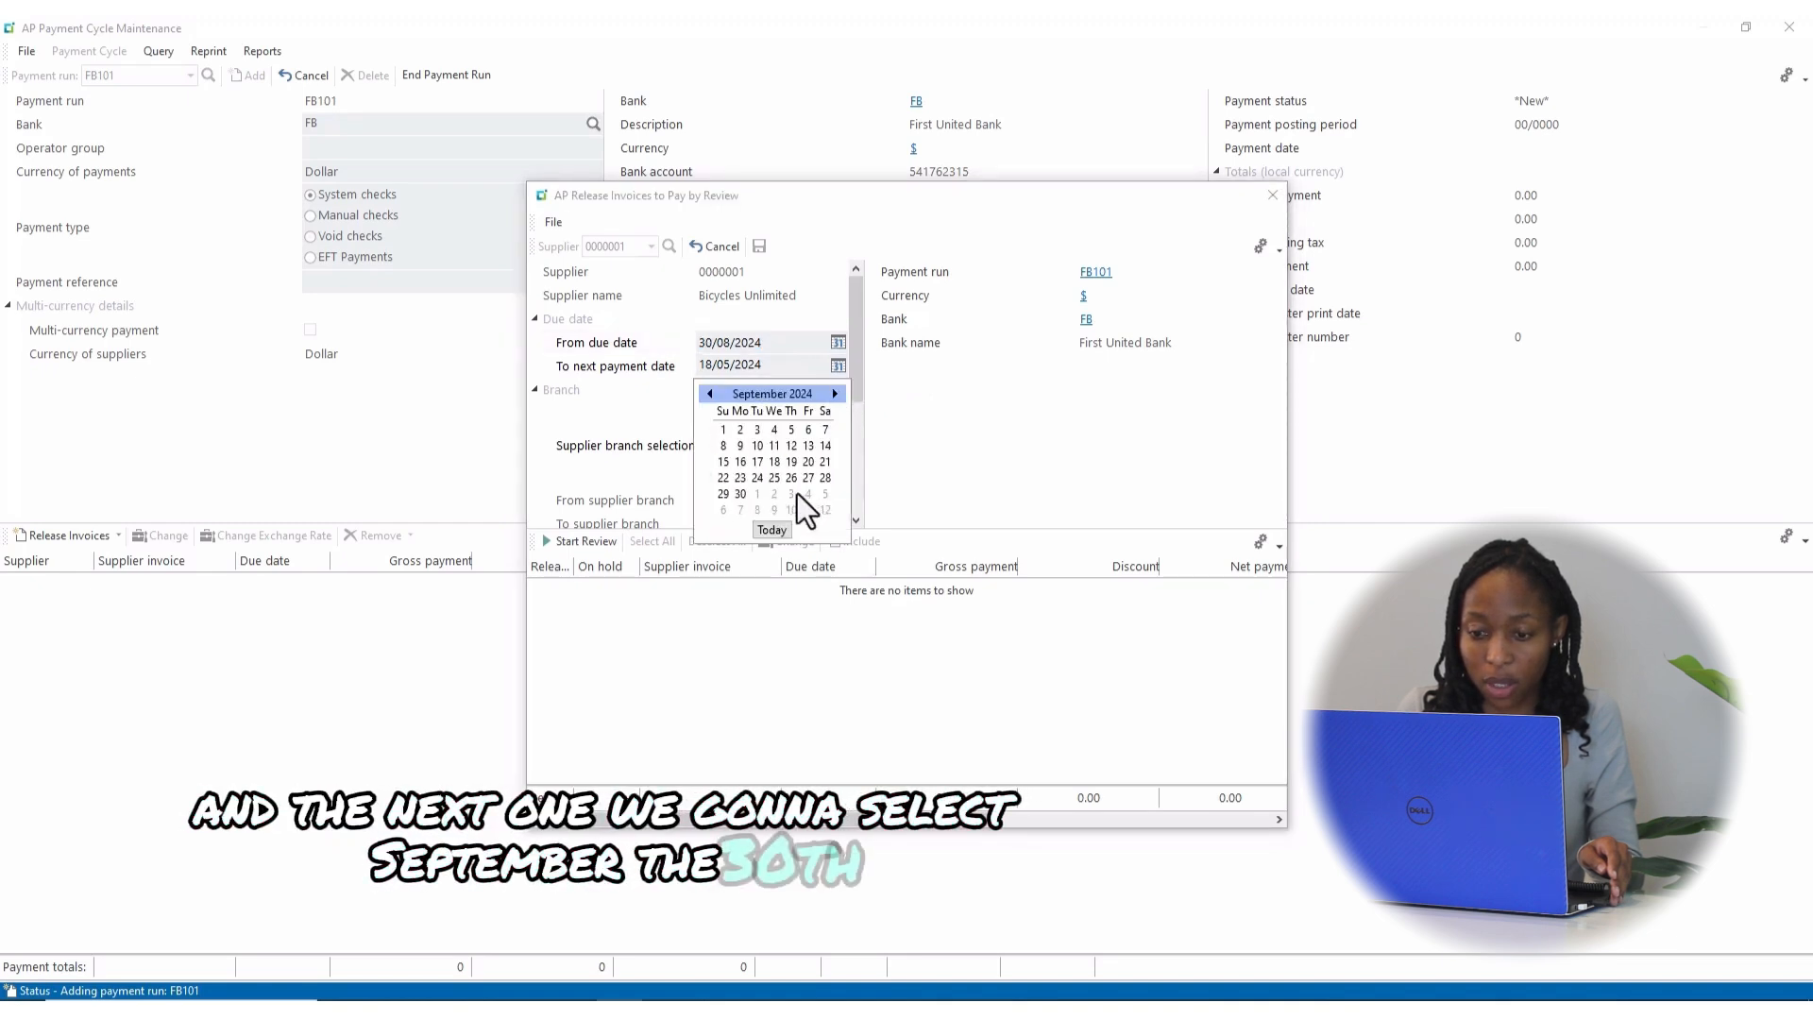
left_click(740, 493)
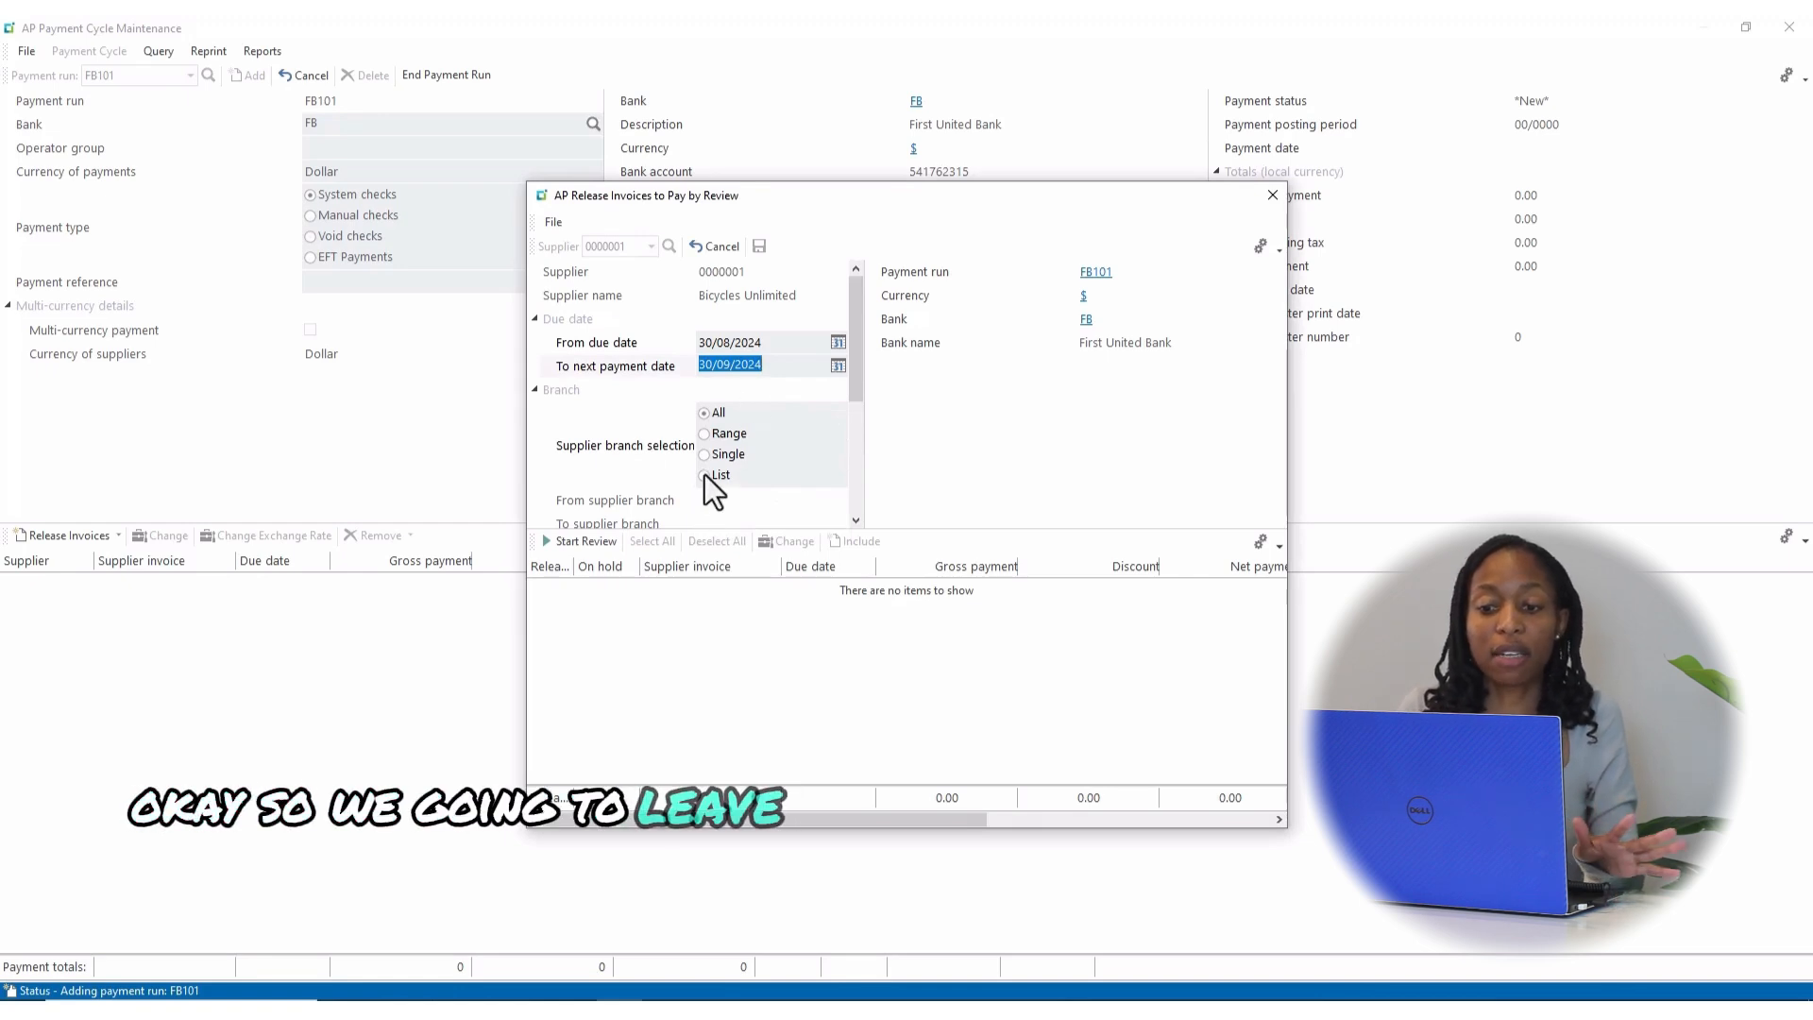
Step: Review the supplier's invoices, release BU 620 and BU 625 for payment, then save and end payment run FB101, closing the program
left_click(586, 543)
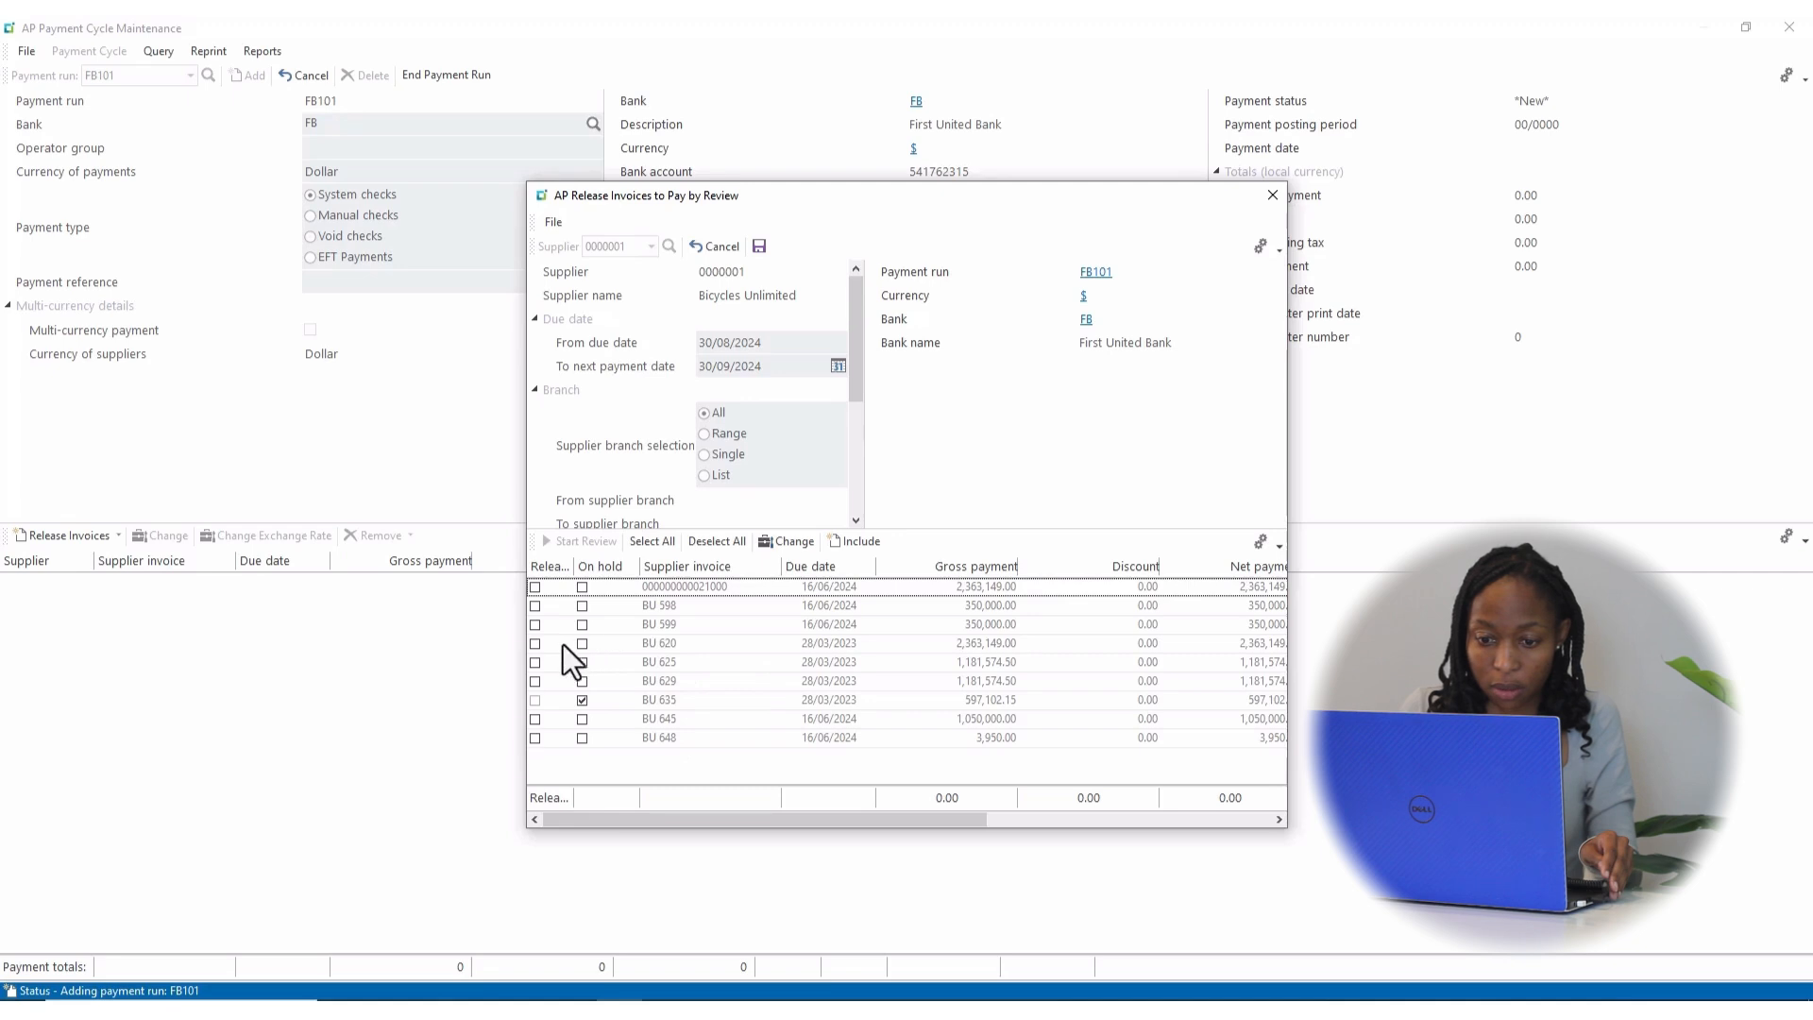
left_click(535, 645)
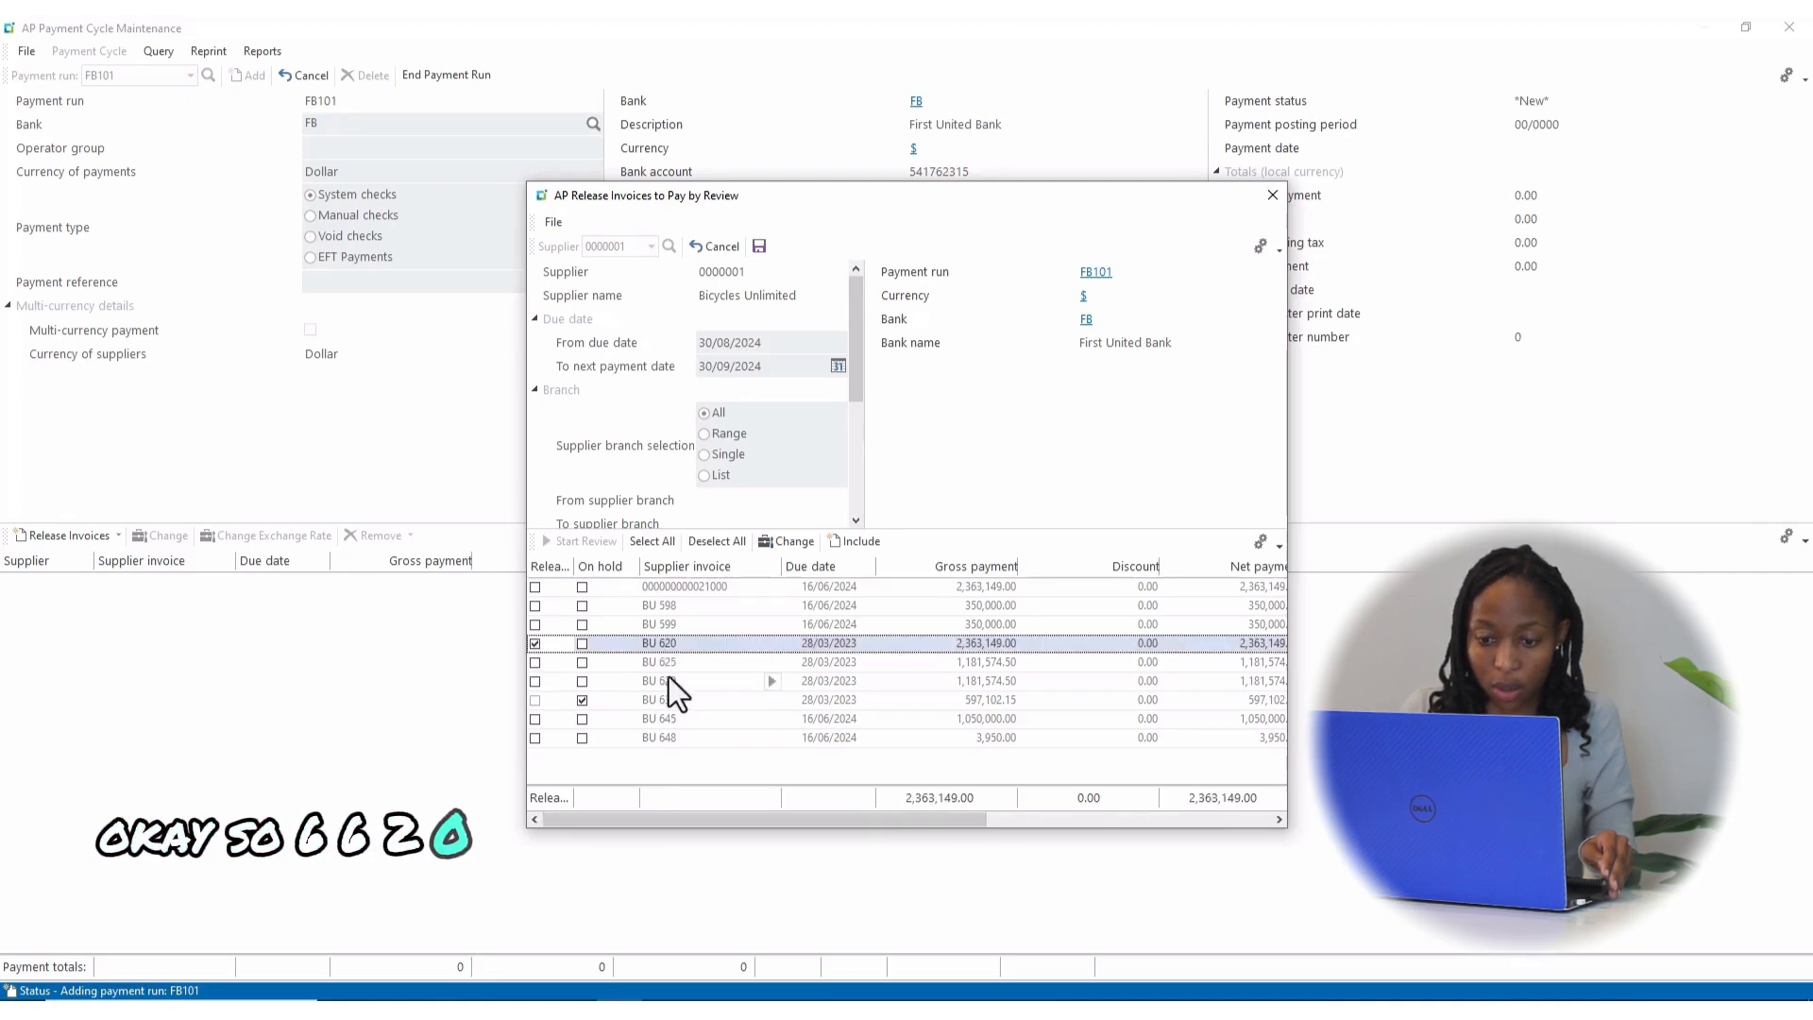
left_click(533, 663)
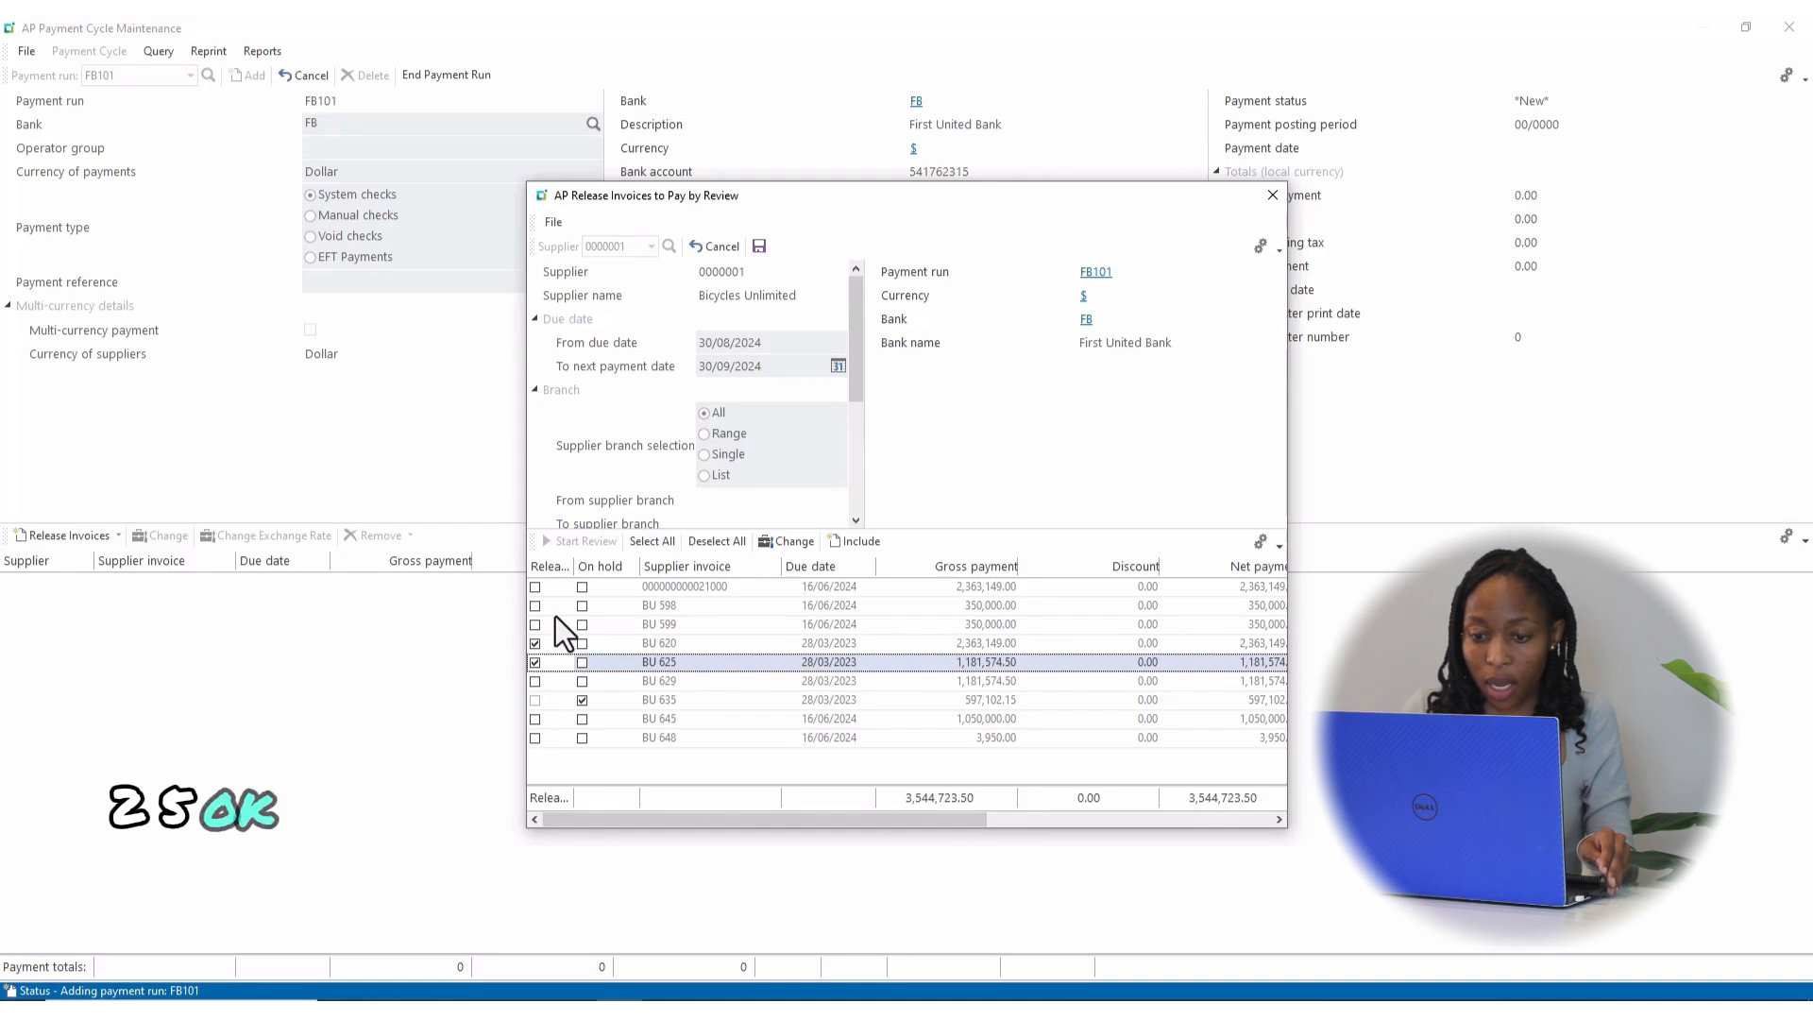
left_click(761, 249)
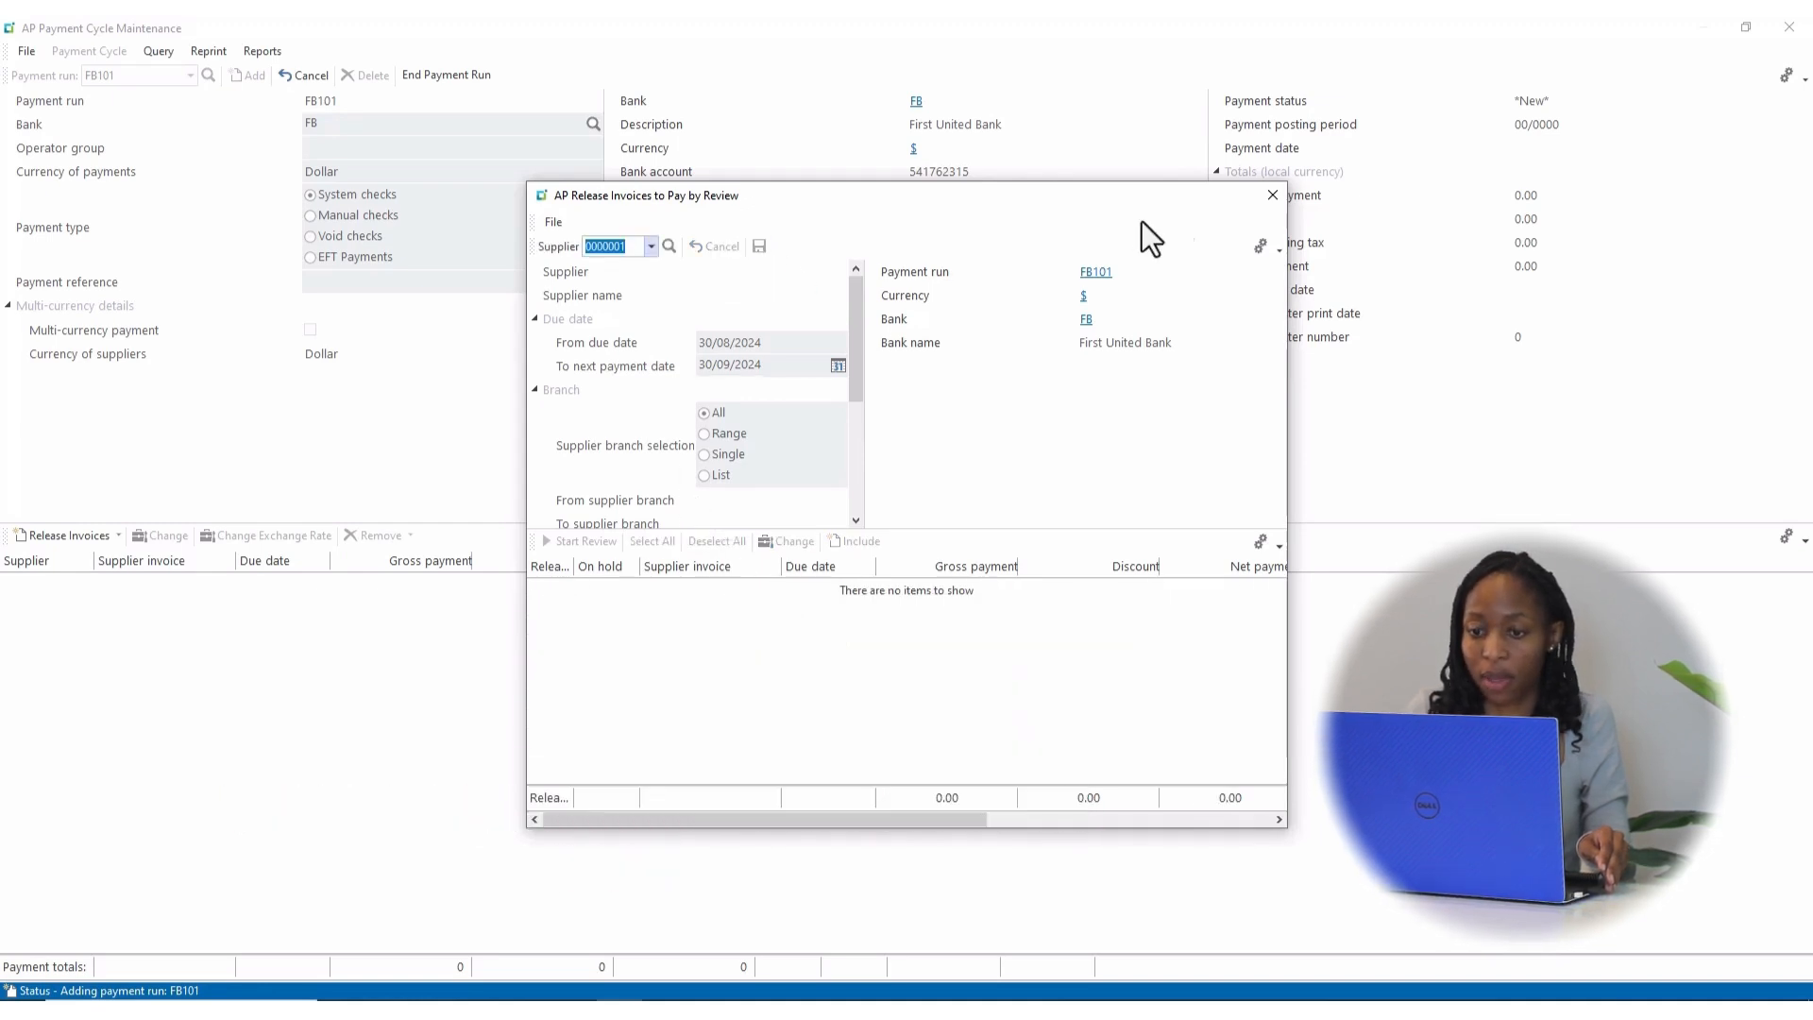
left_click(1270, 198)
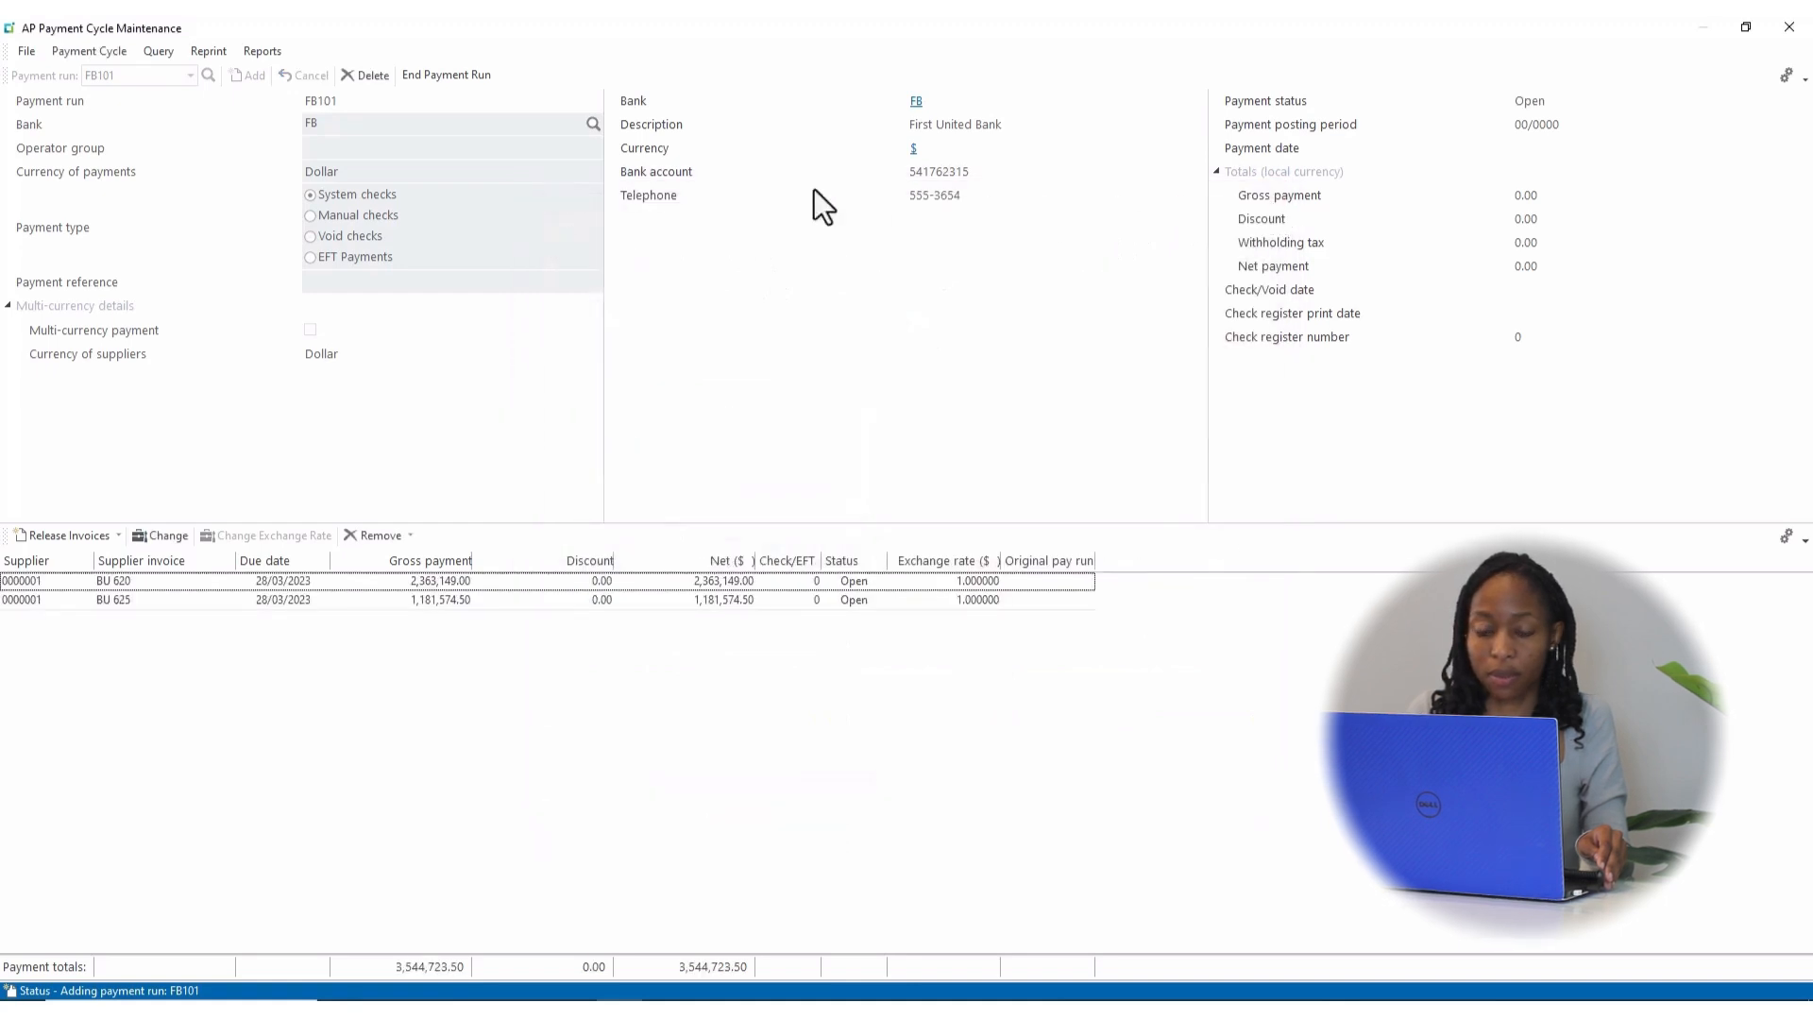
left_click(462, 81)
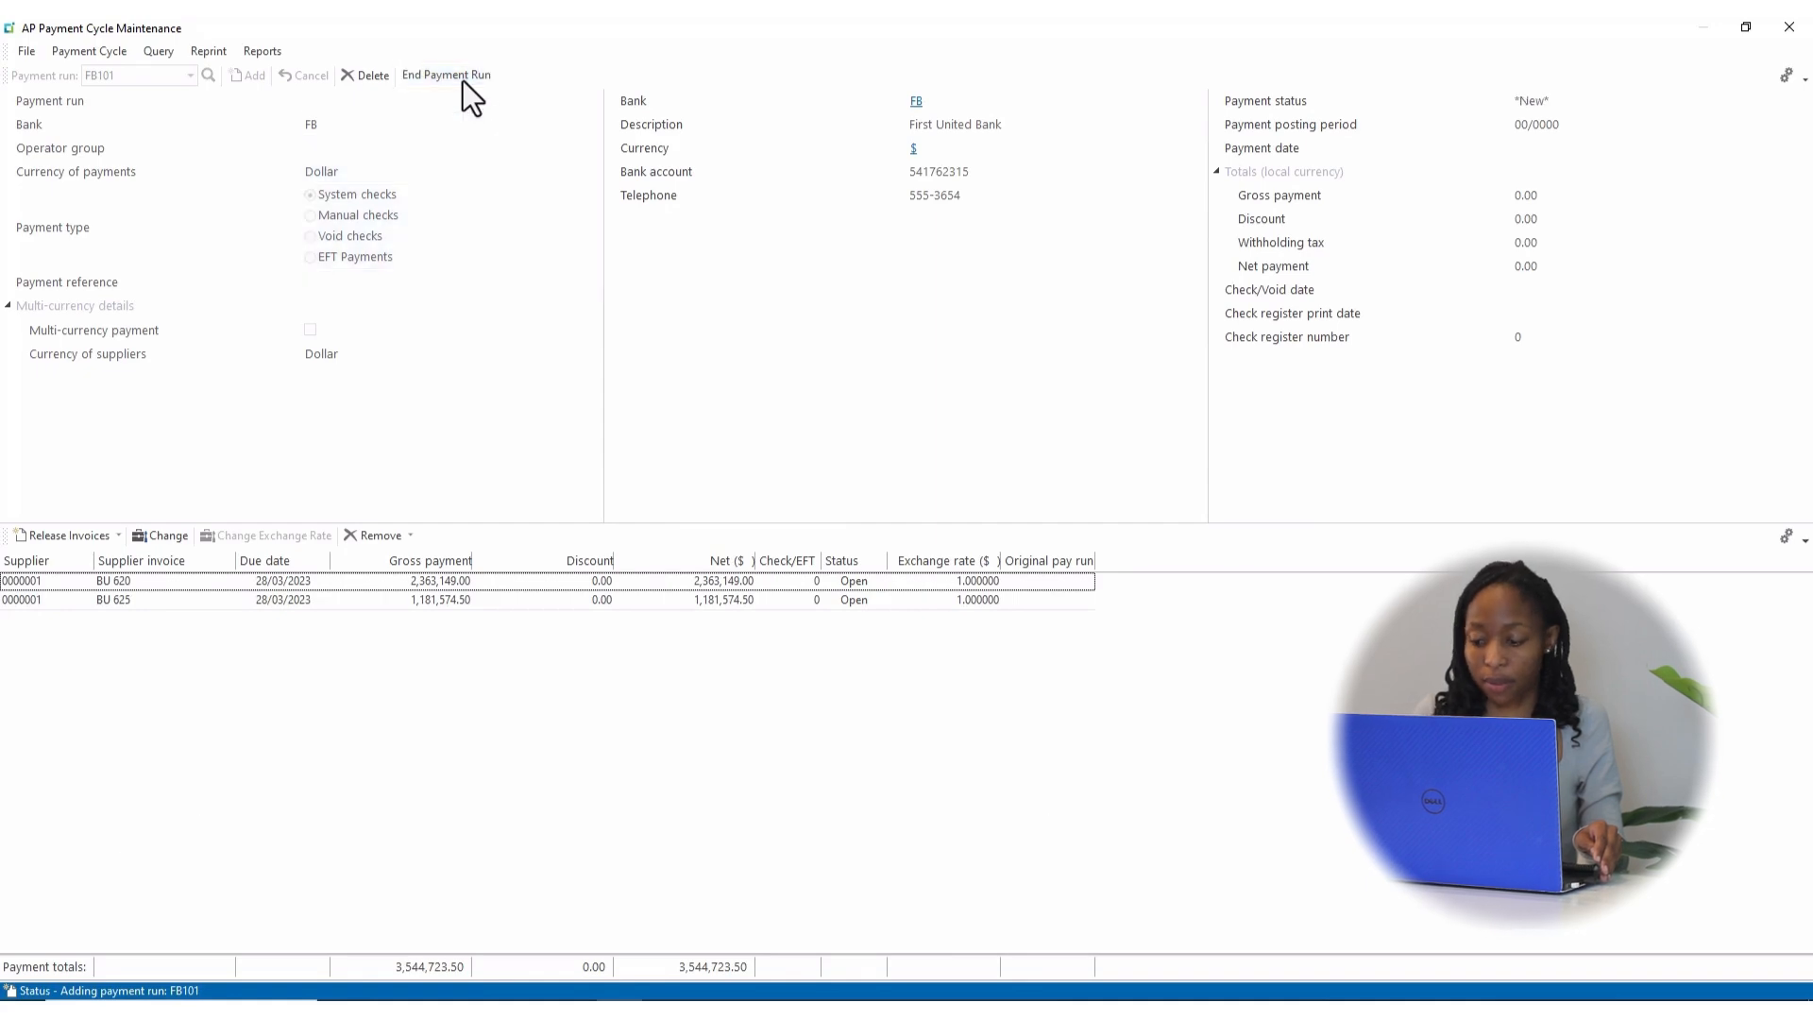
left_click(1789, 28)
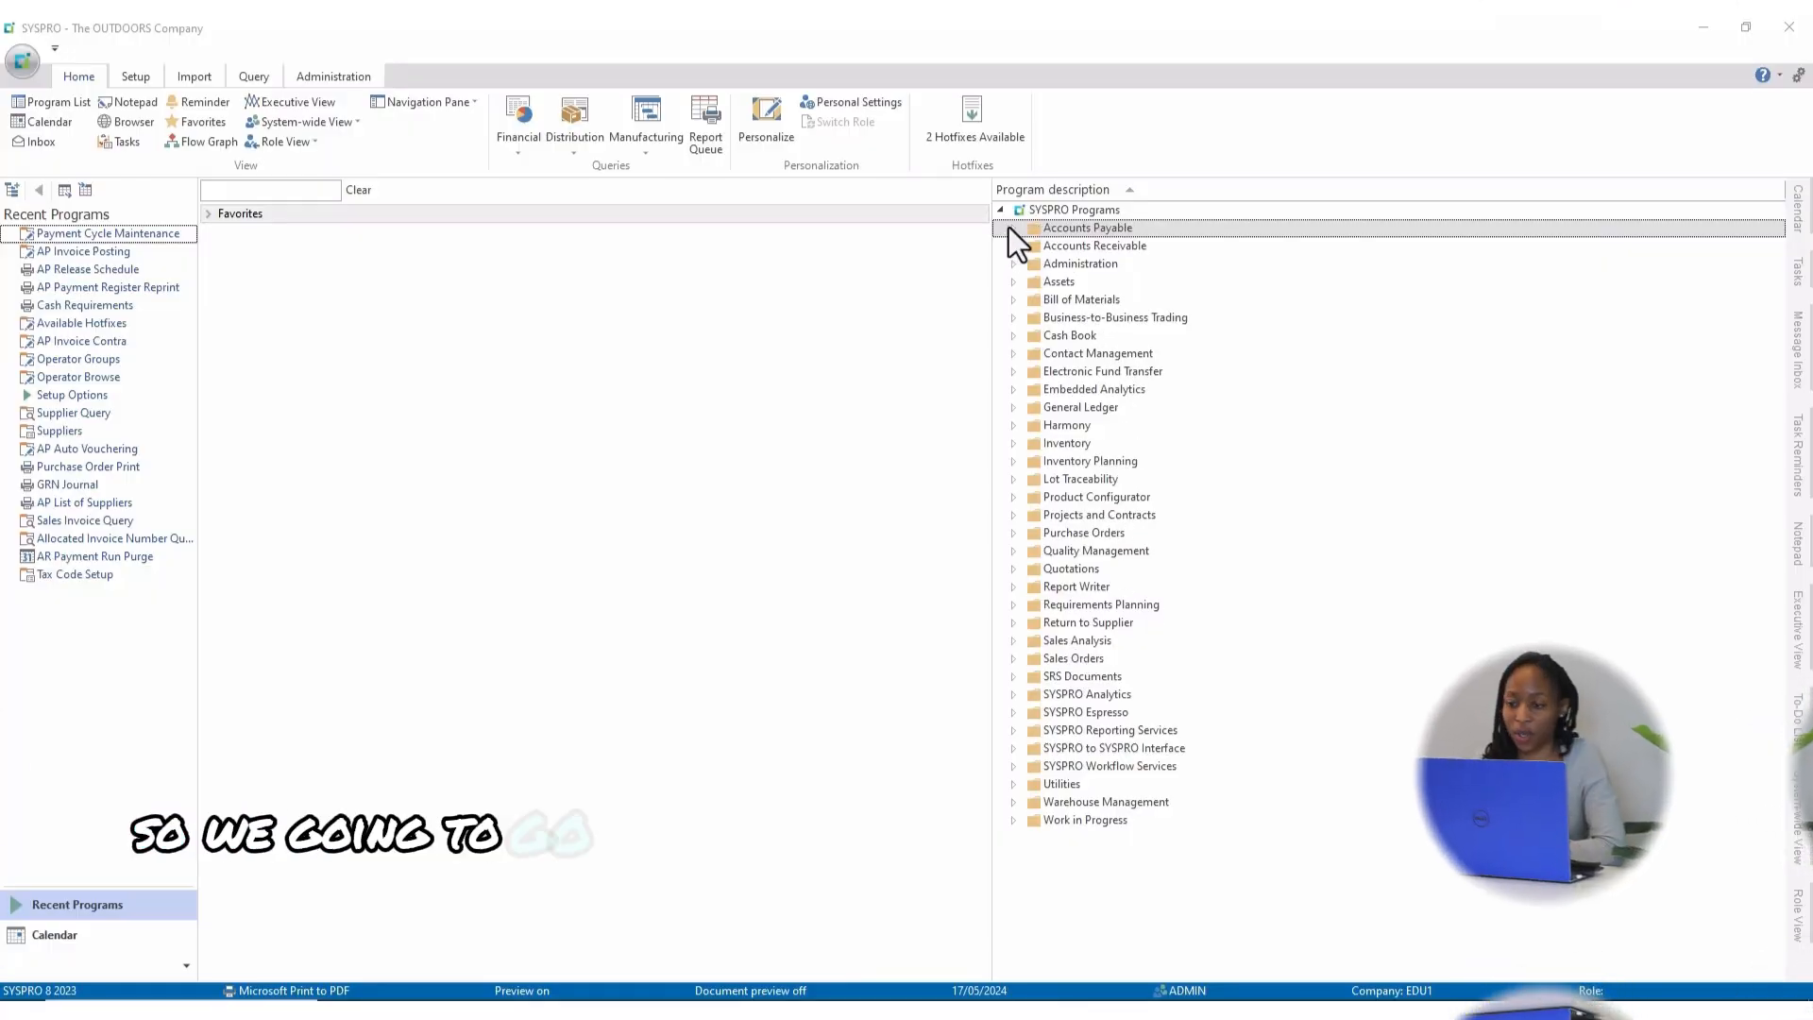
Step: Reopen Payment Cycle Maintenance from Accounts Payable's payment processing programs in a maximized window and load payment run FB101
left_click(1010, 227)
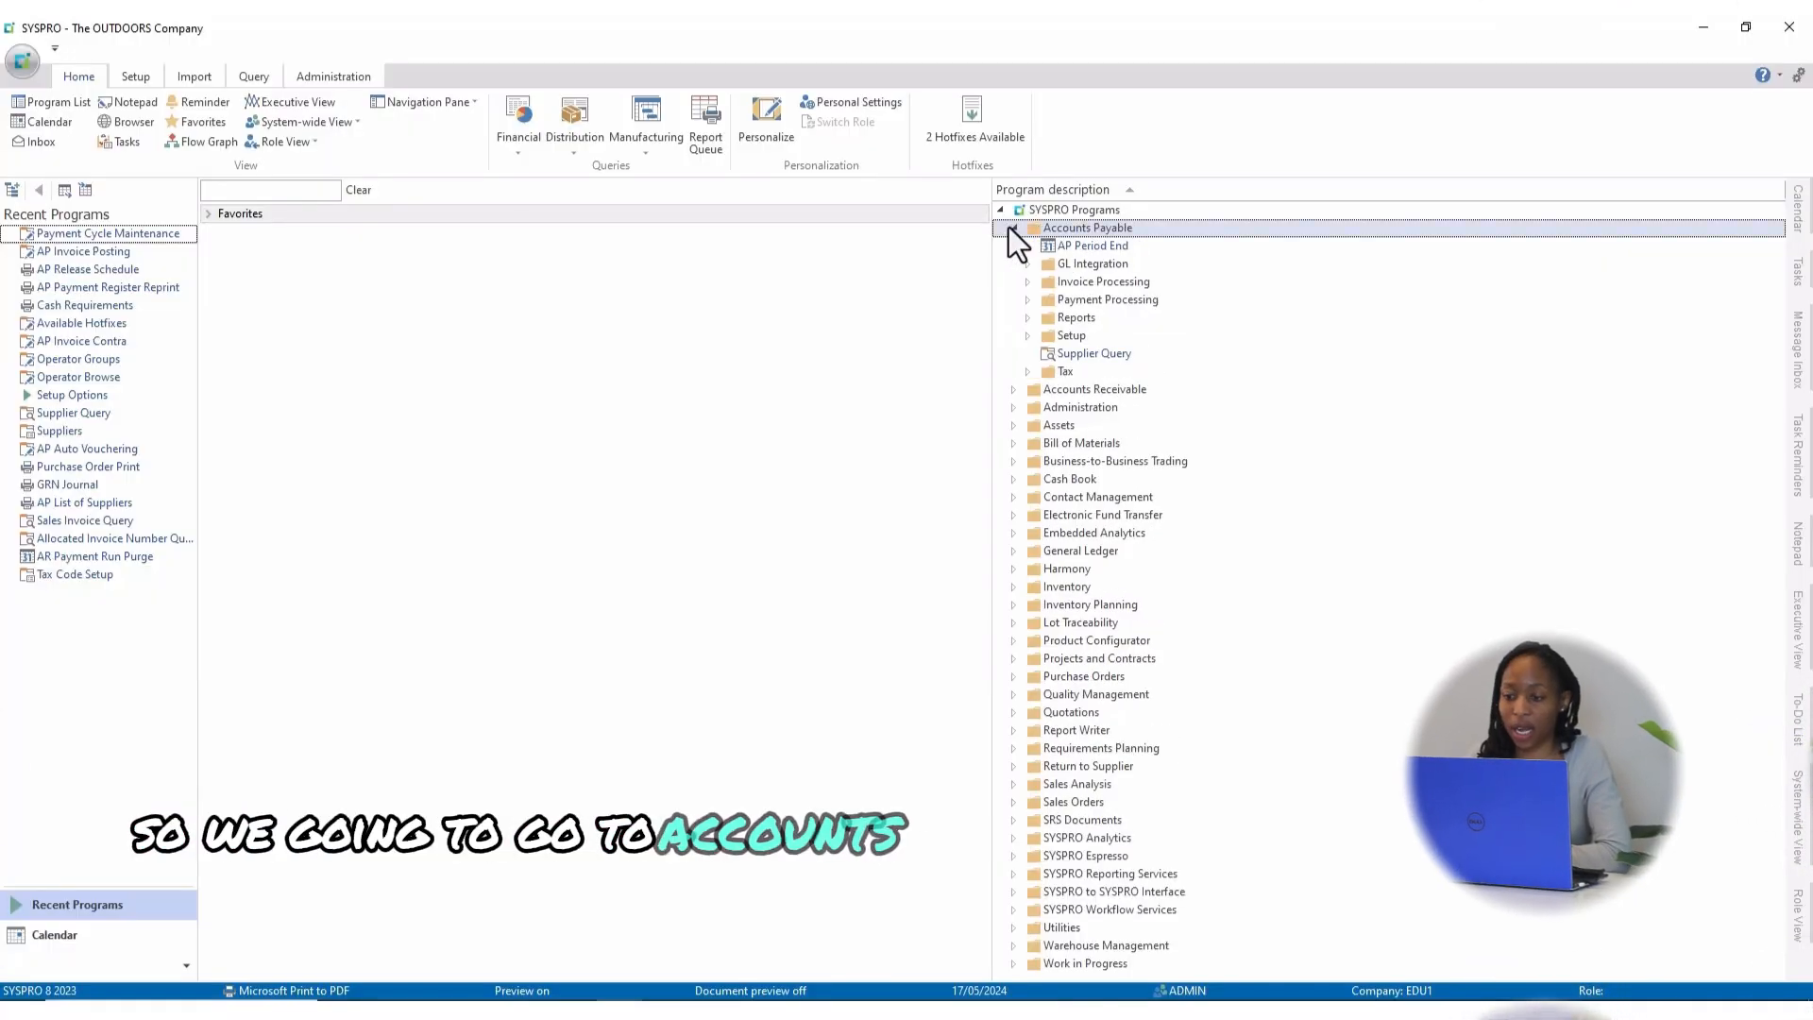
left_click(1028, 300)
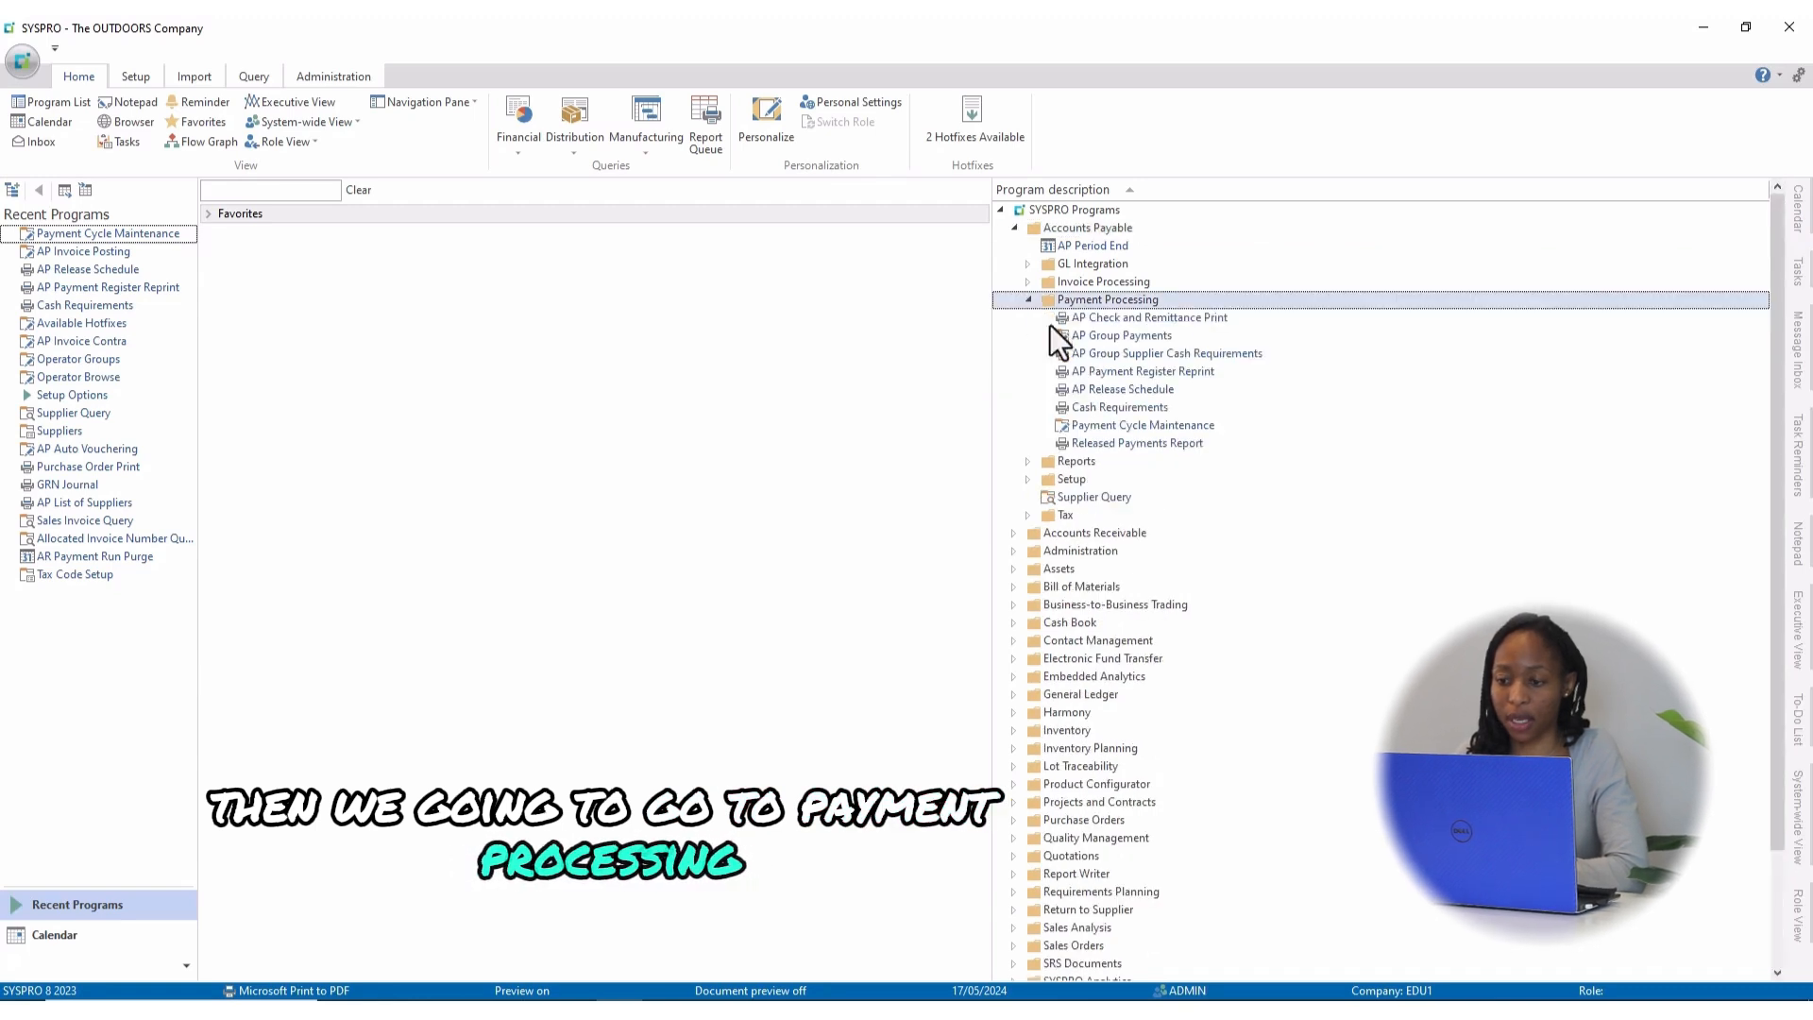
double_click(1174, 429)
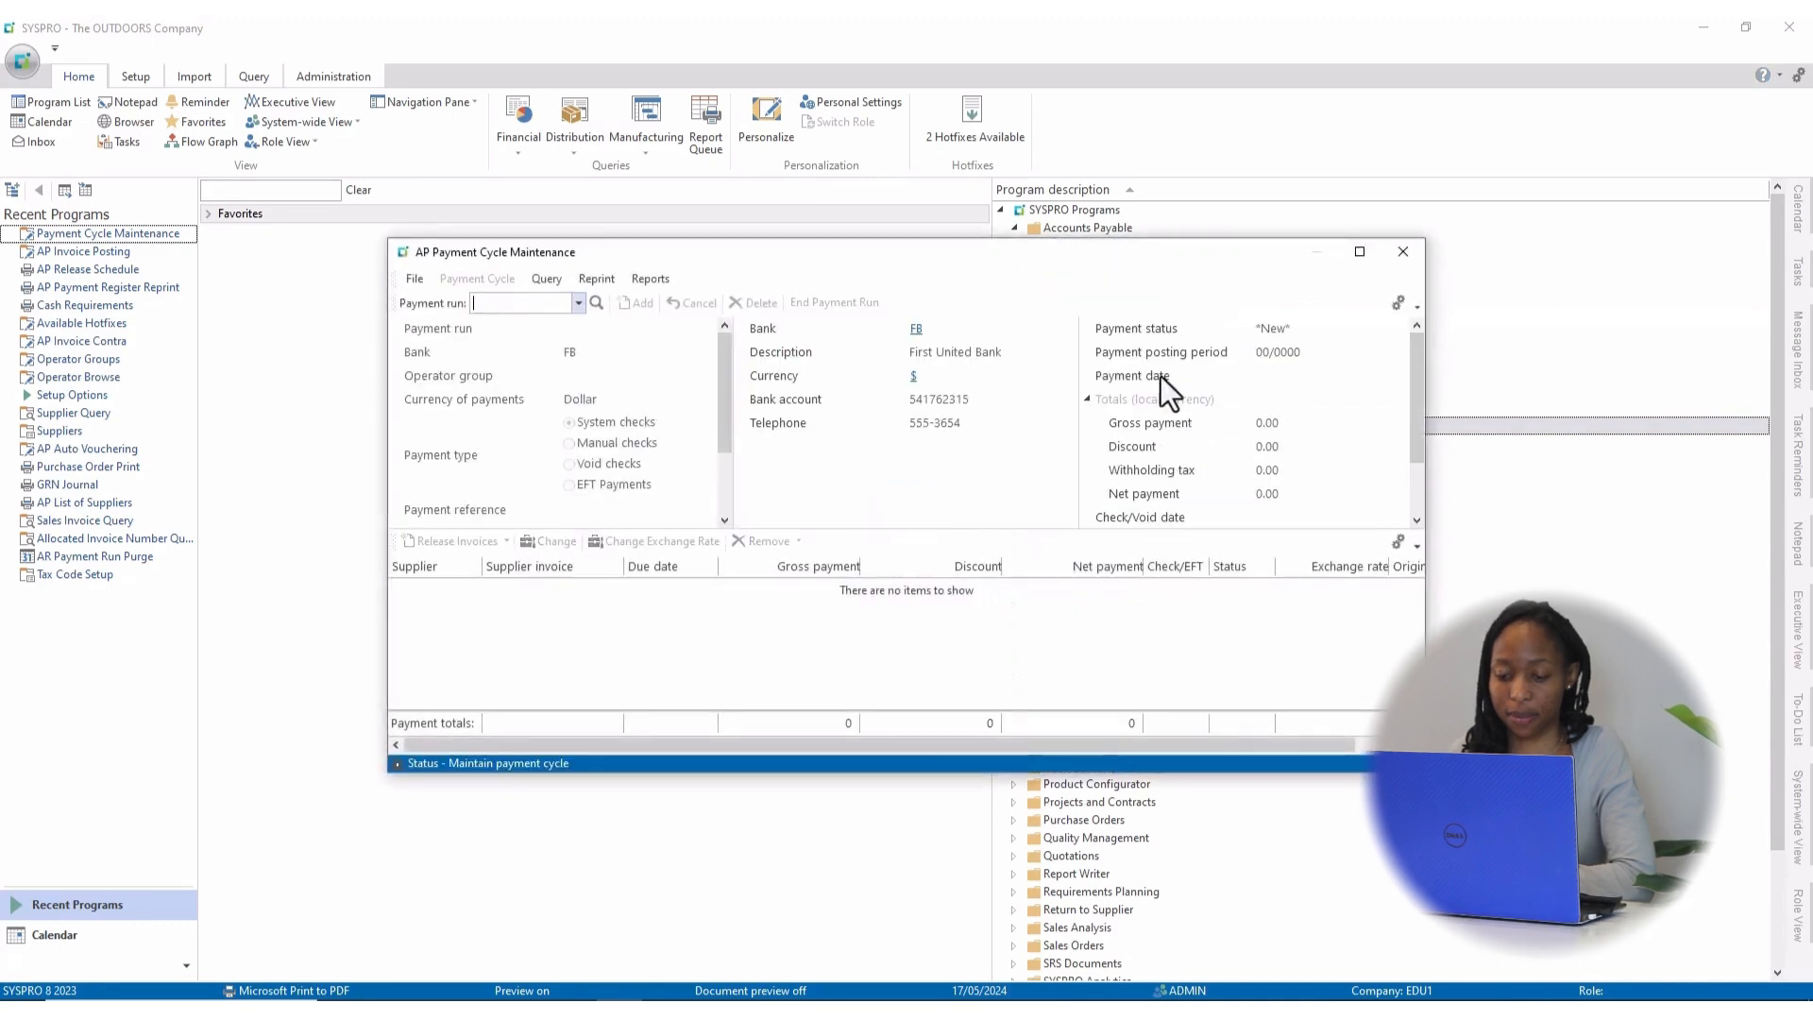
left_click(1358, 251)
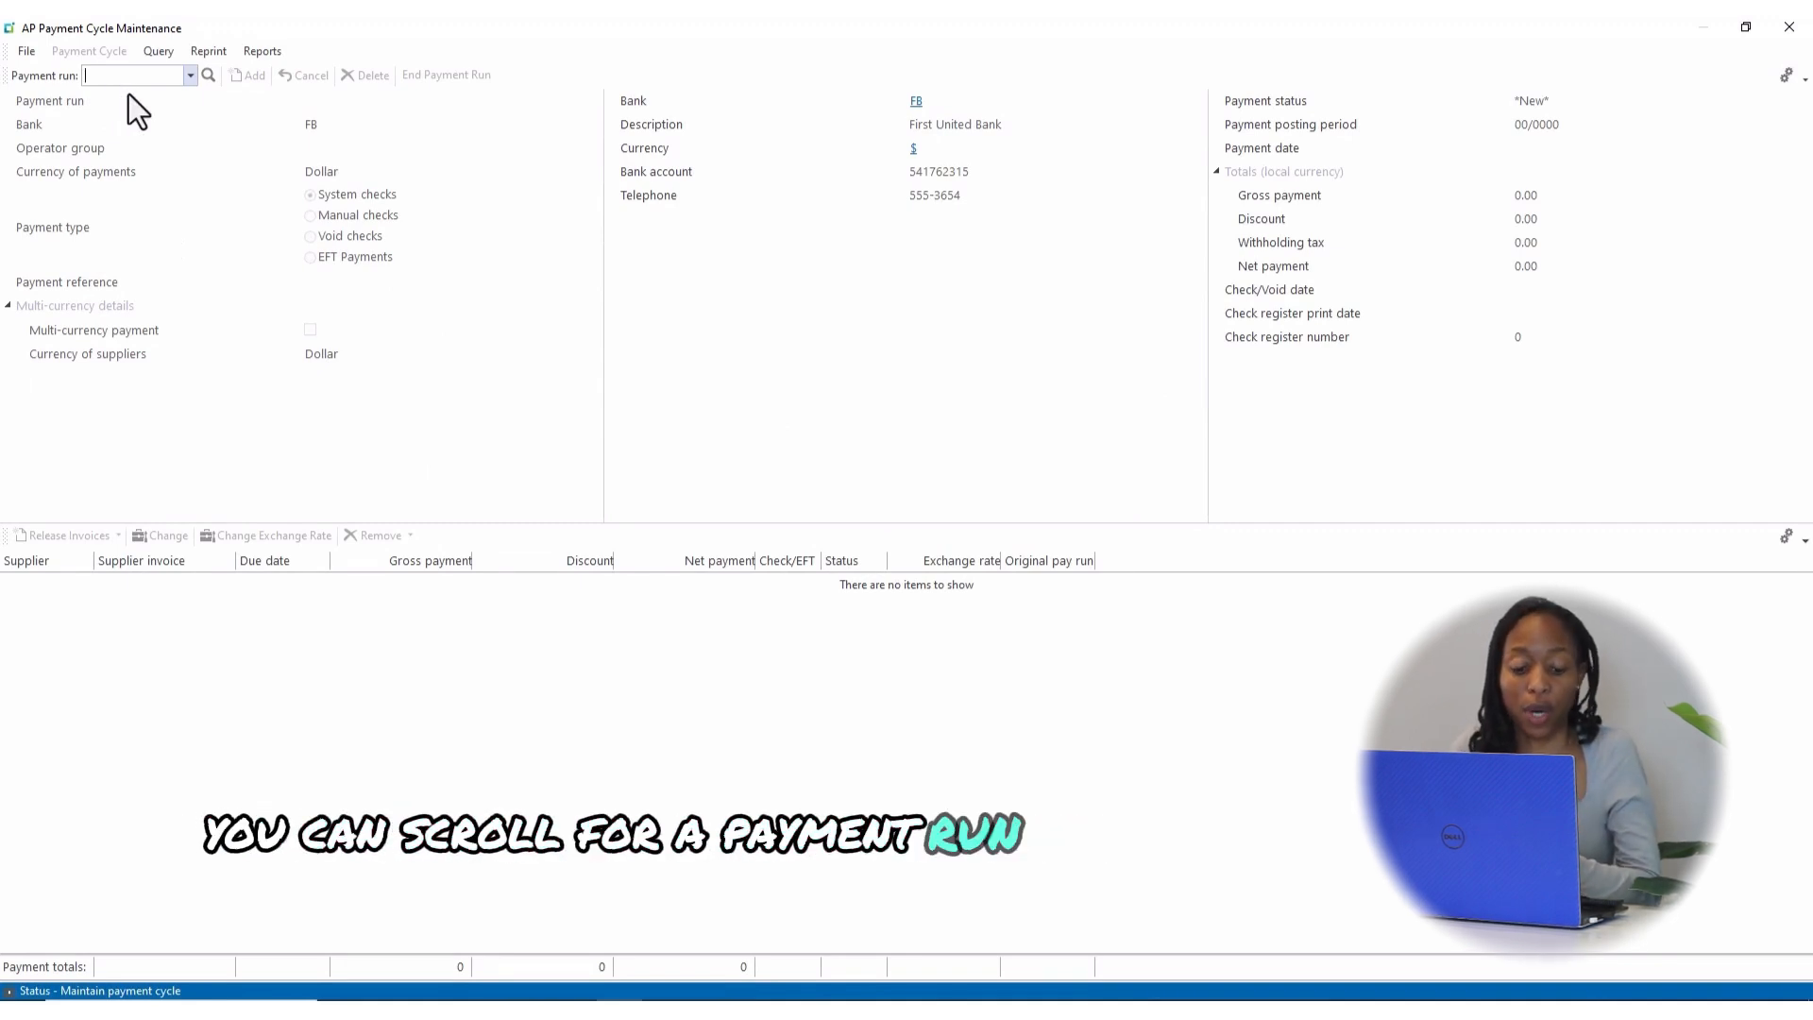
type("FB101")
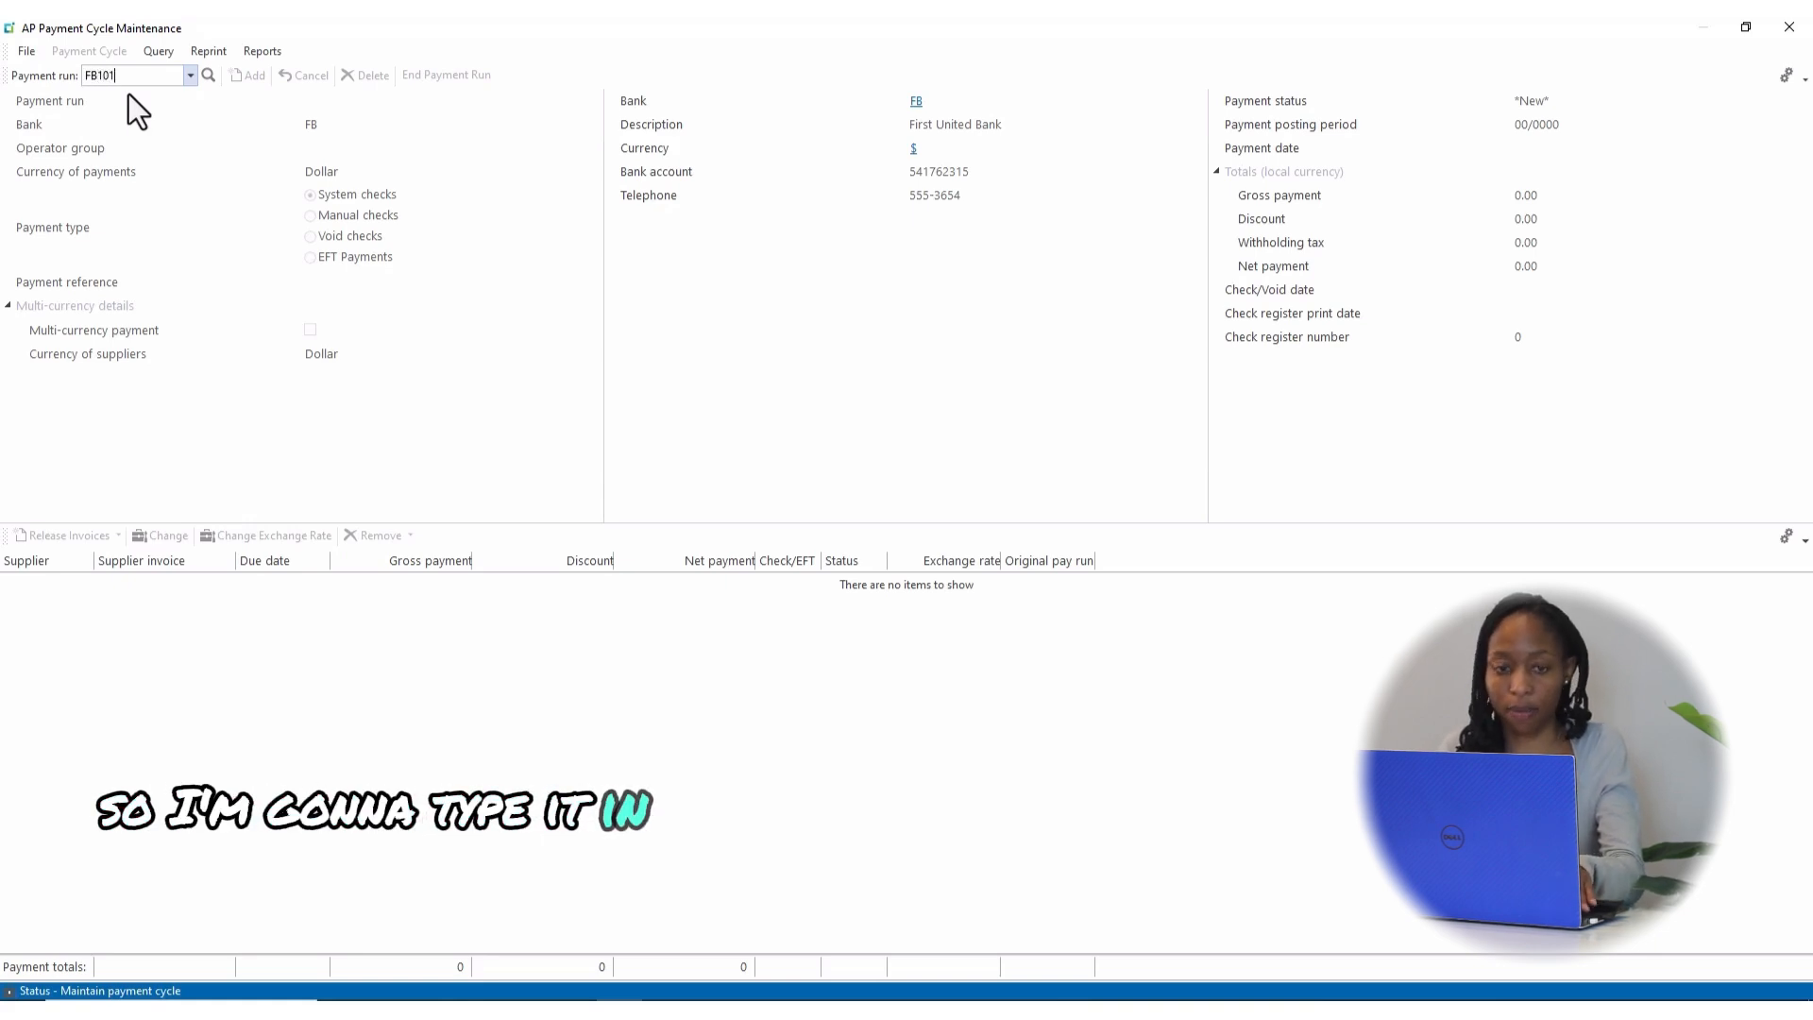
key("Tab")
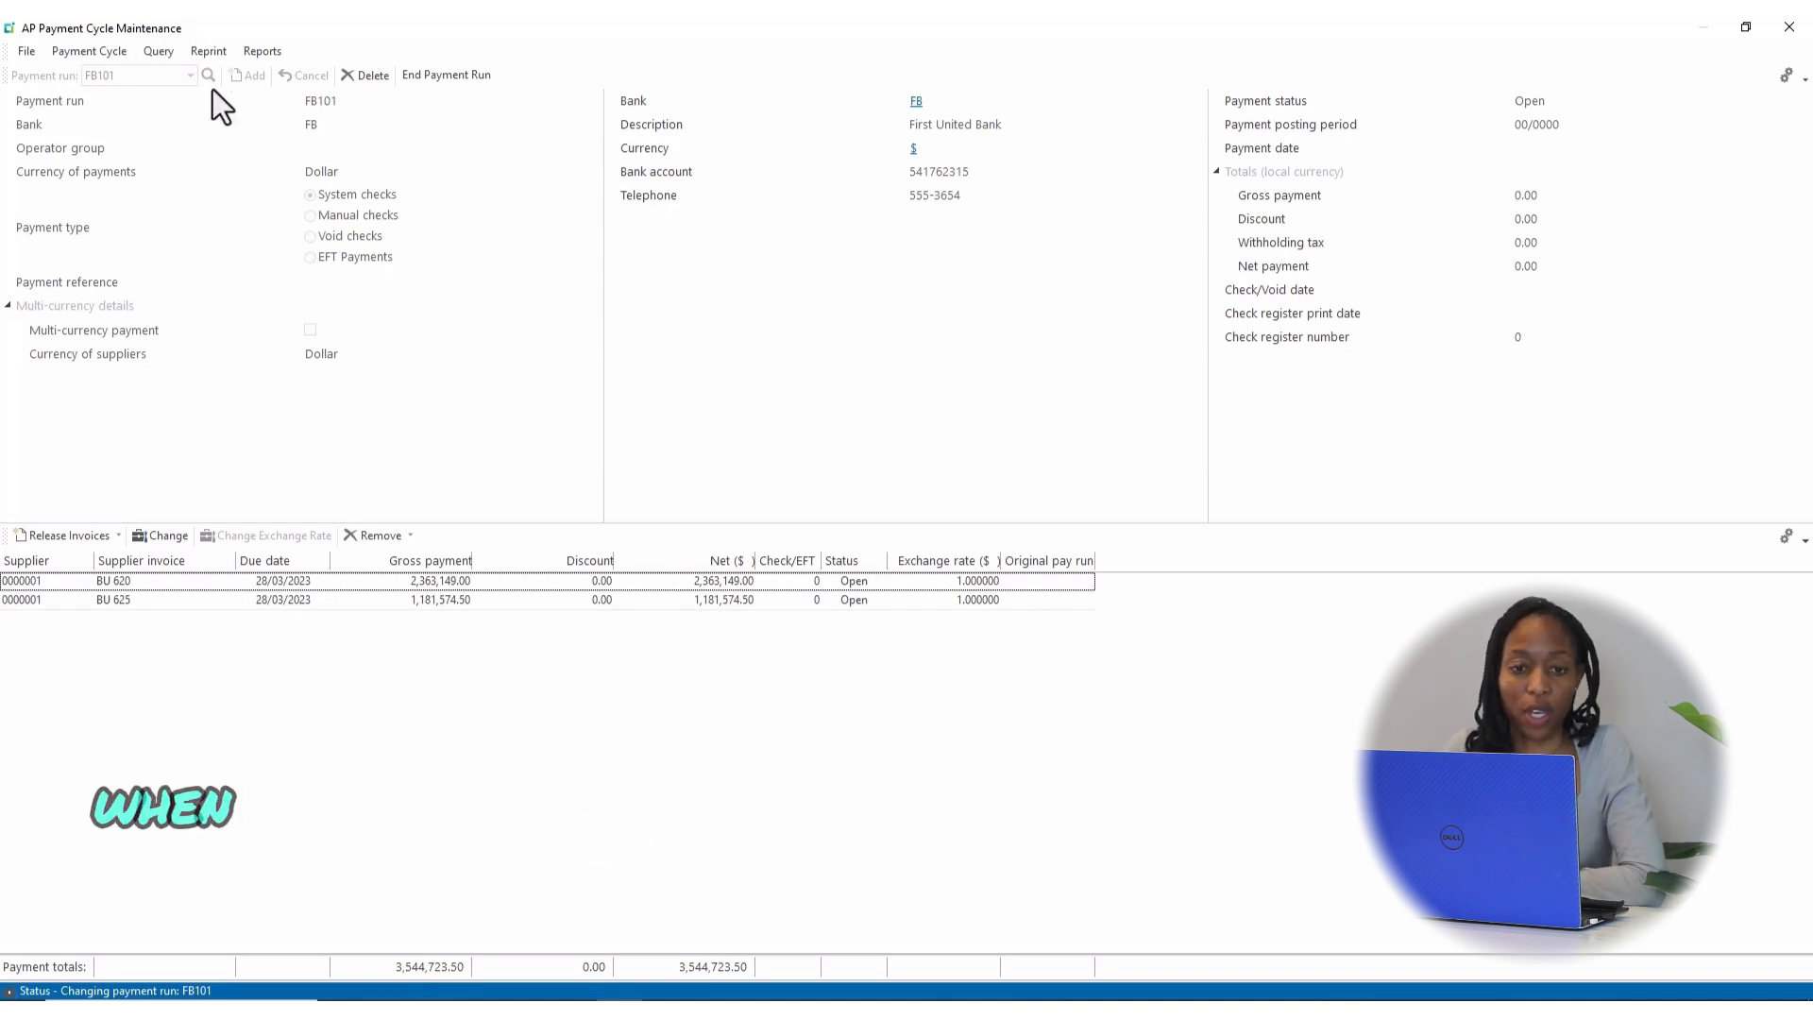
Step: Remove invoice BU 620 from payment run FB101, then end the run and close AP Payment Cycle Maintenance
left_click(47, 581)
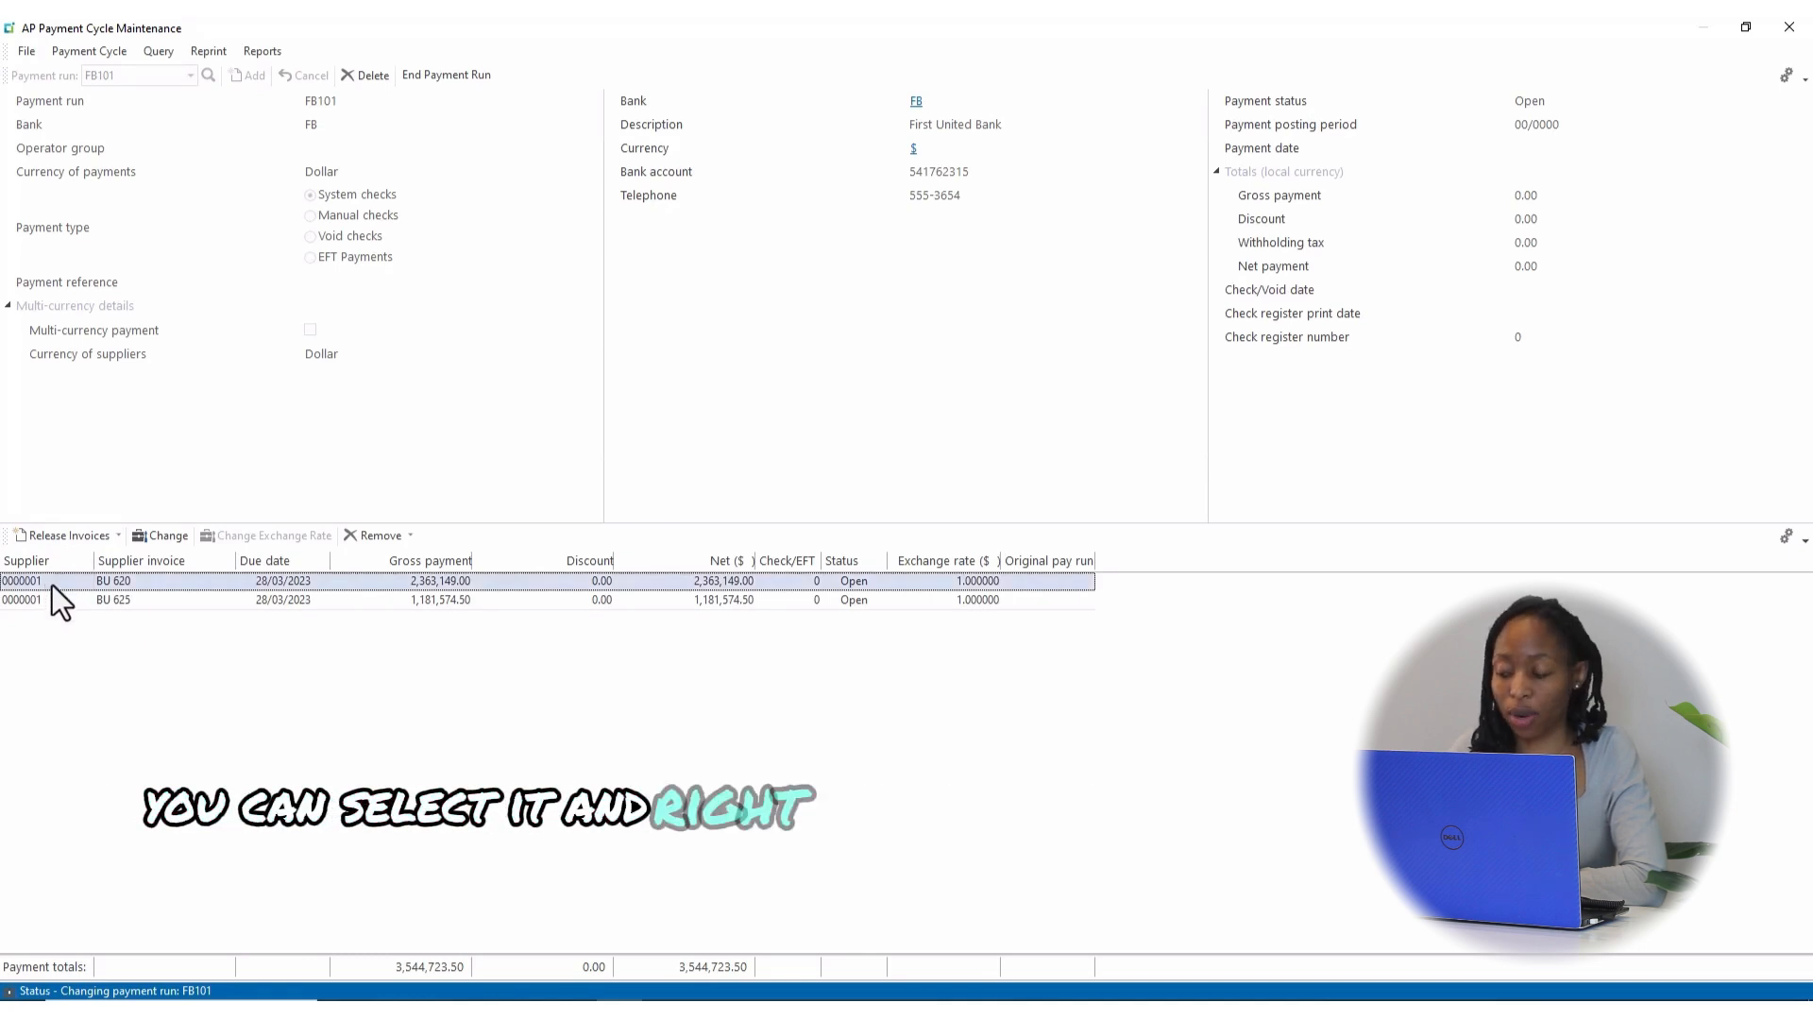
right_click(53, 586)
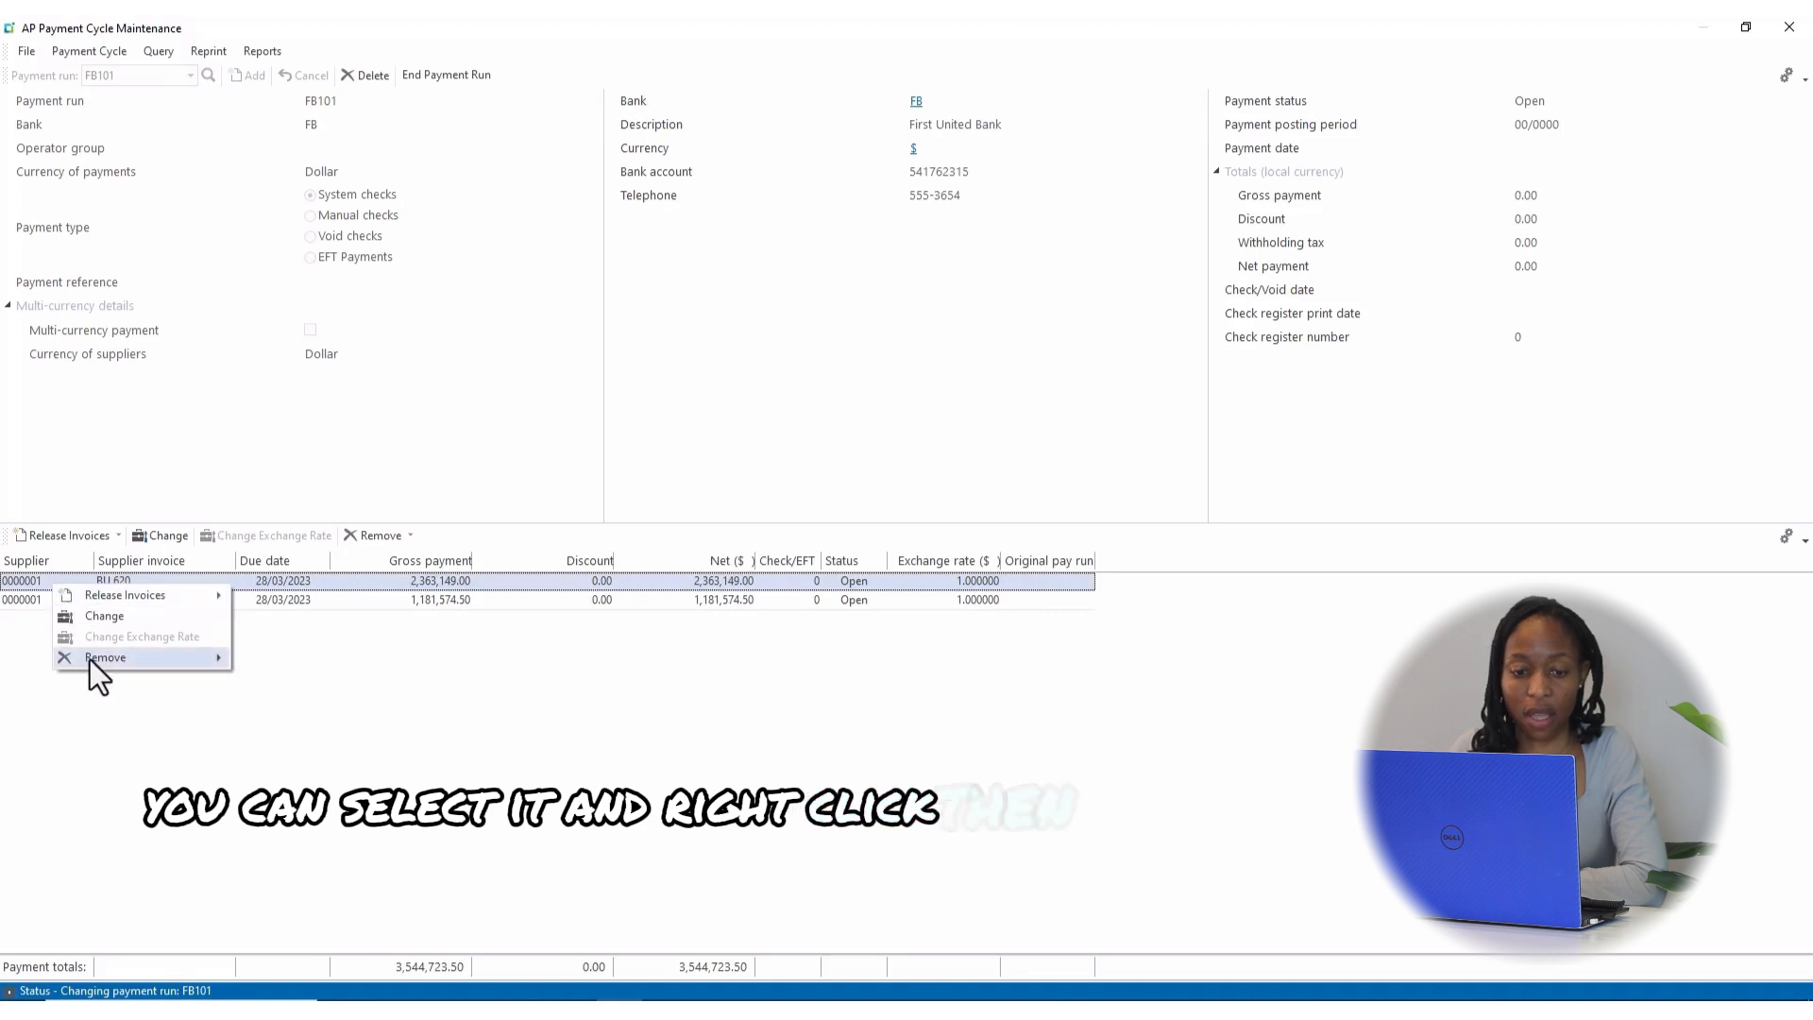
mouse_move(89, 659)
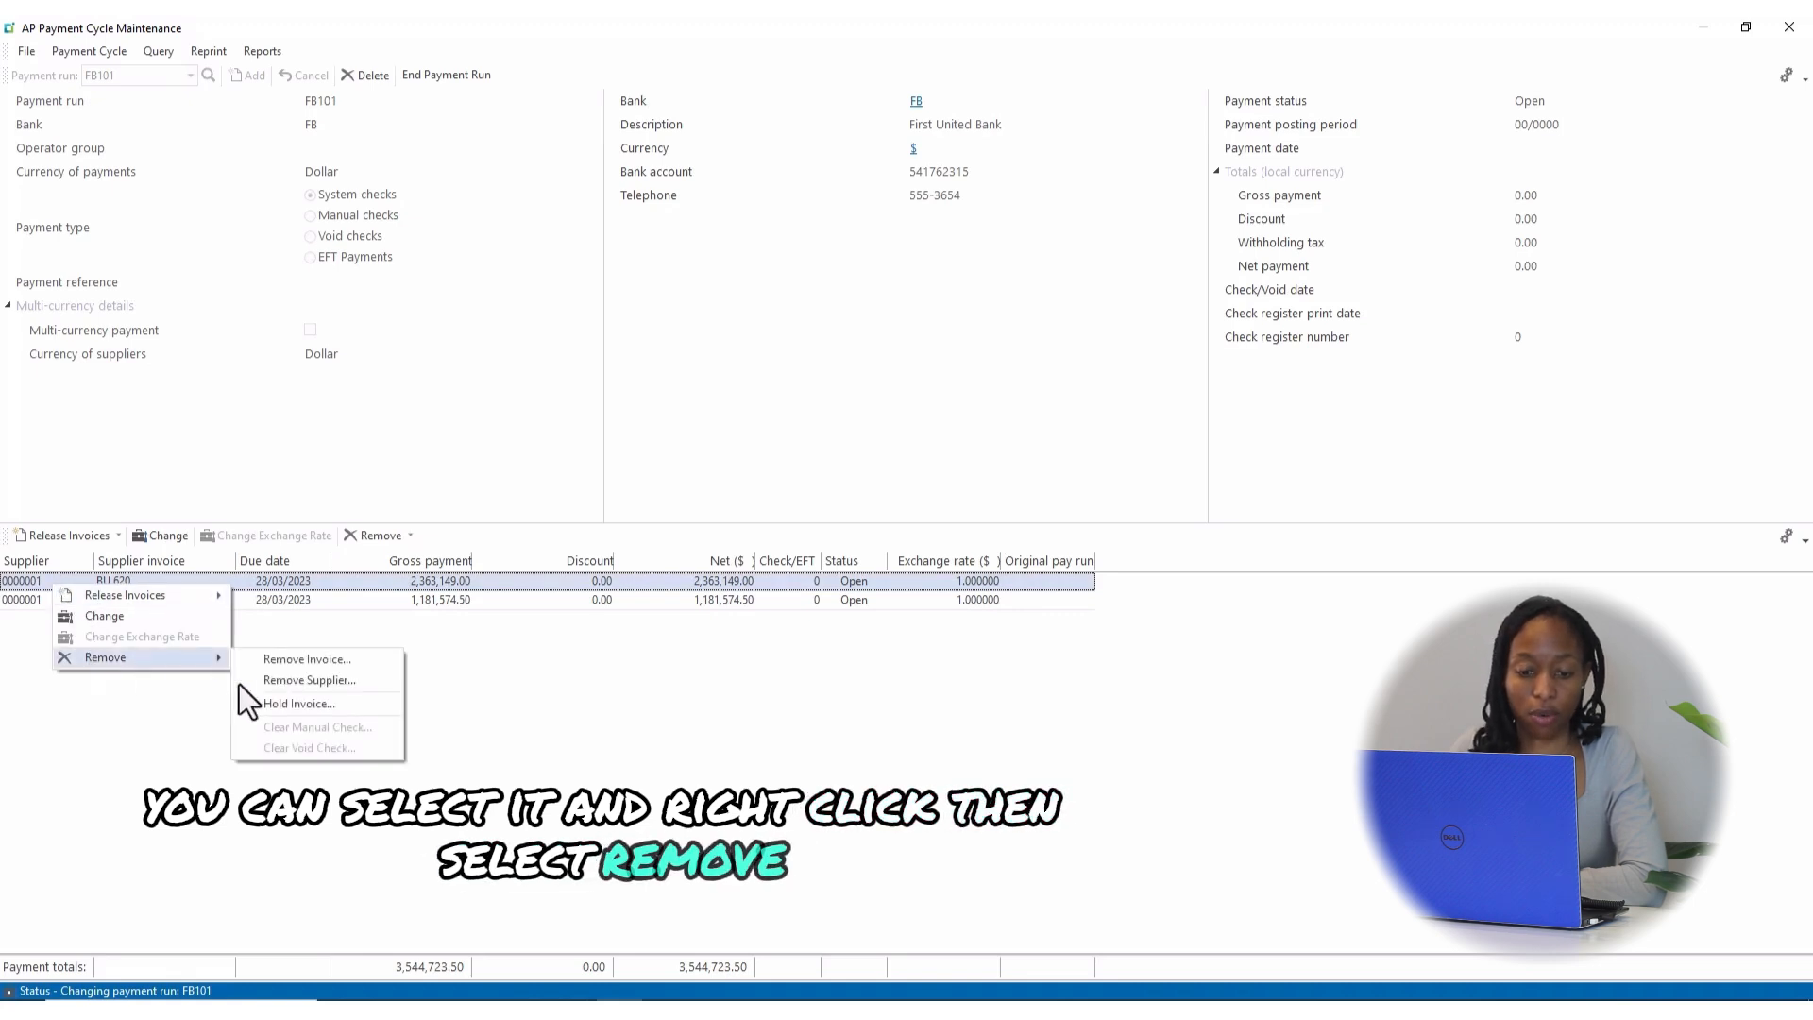
left_click(321, 661)
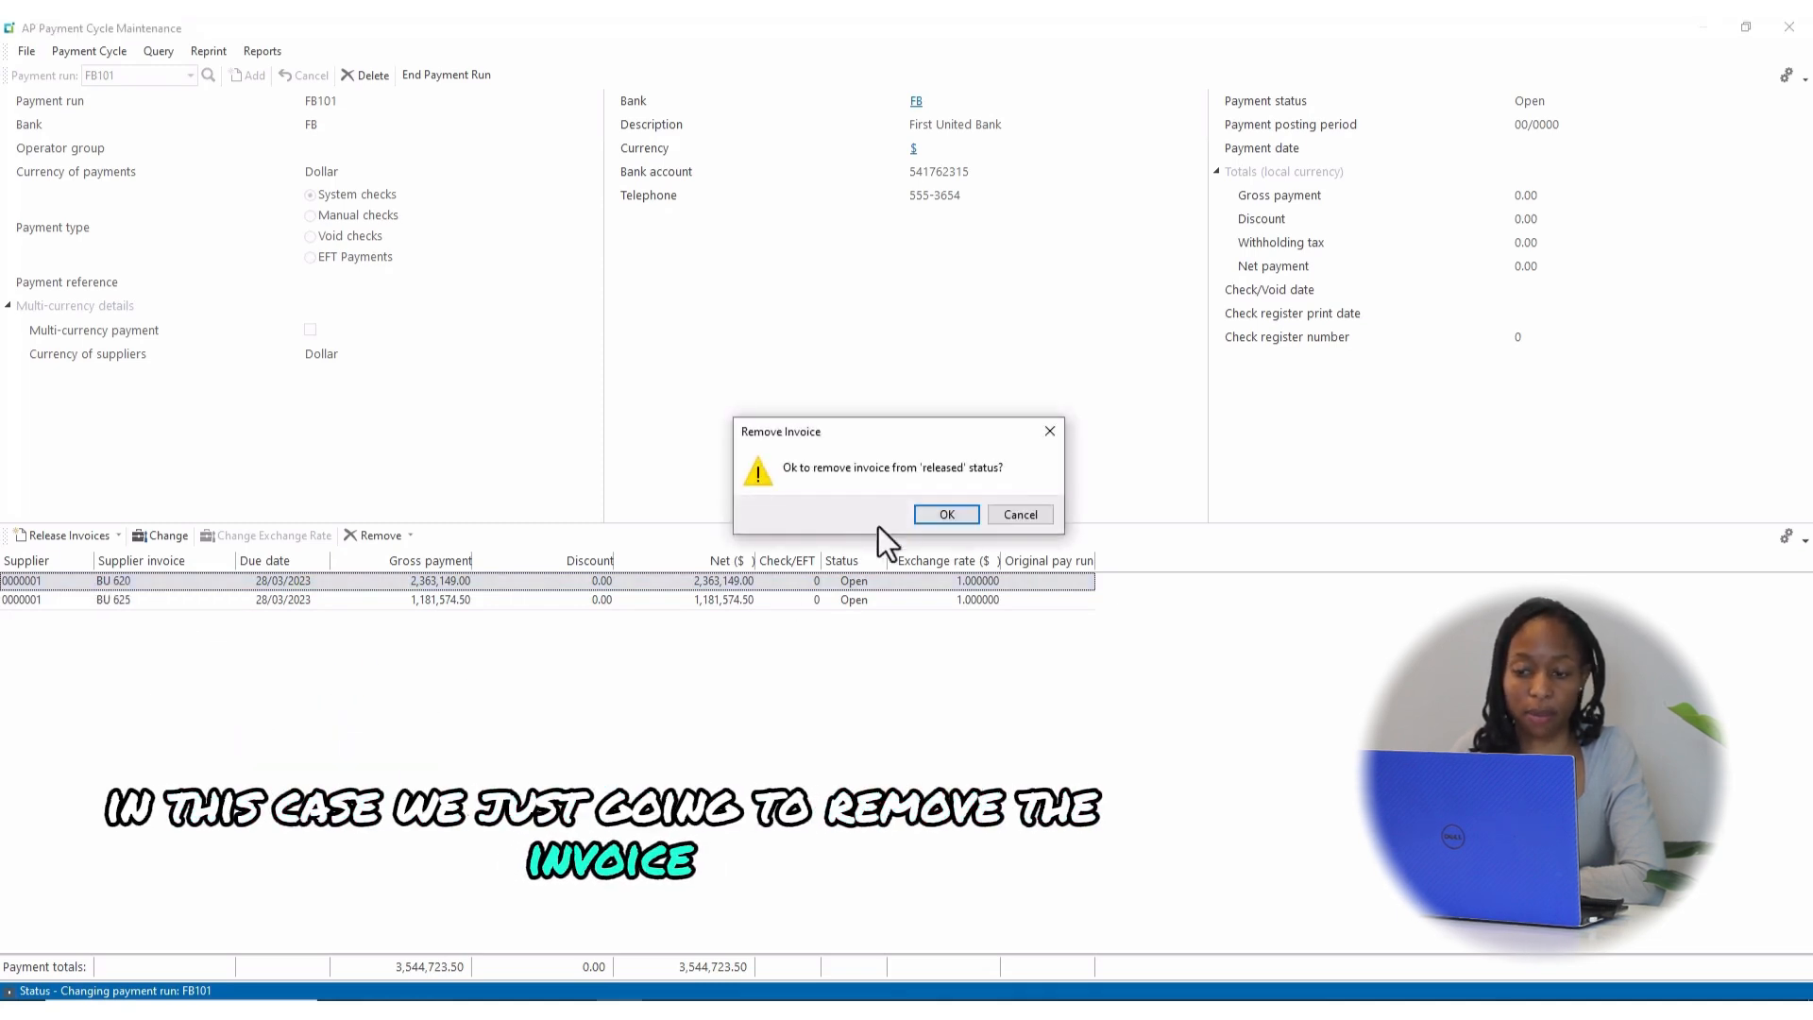
left_click(949, 516)
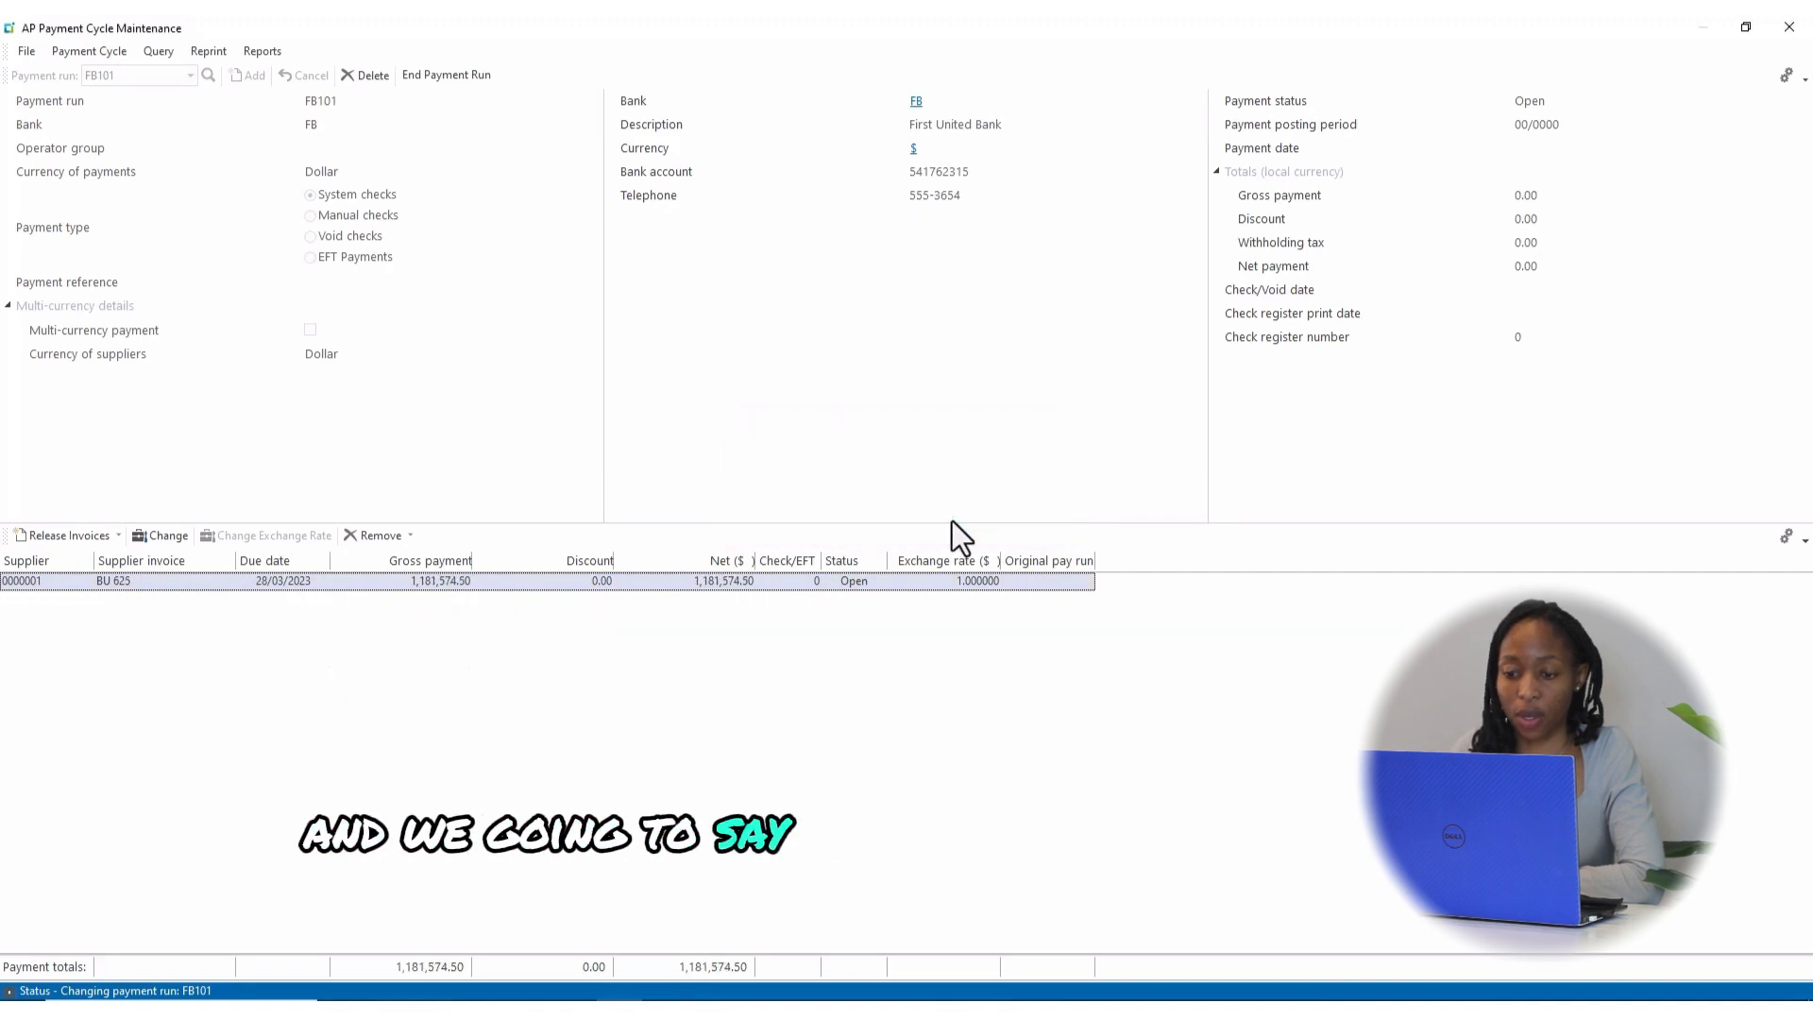
left_click(462, 80)
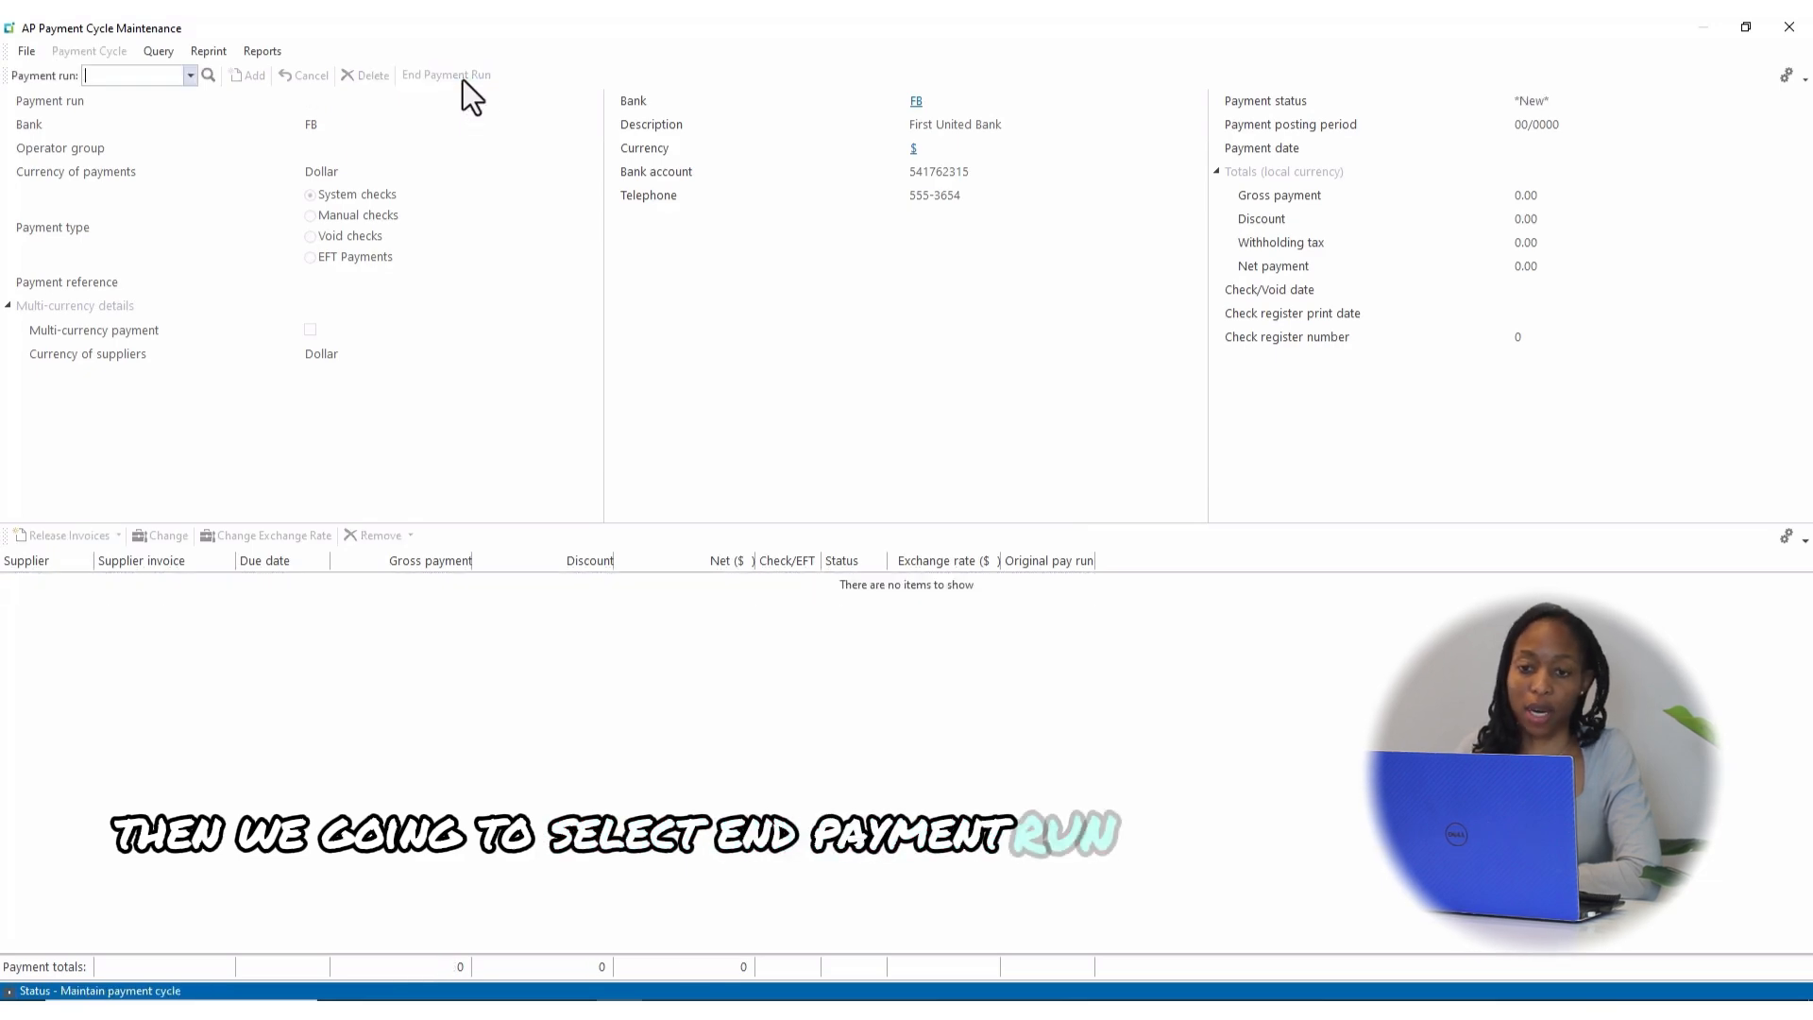
left_click(1791, 28)
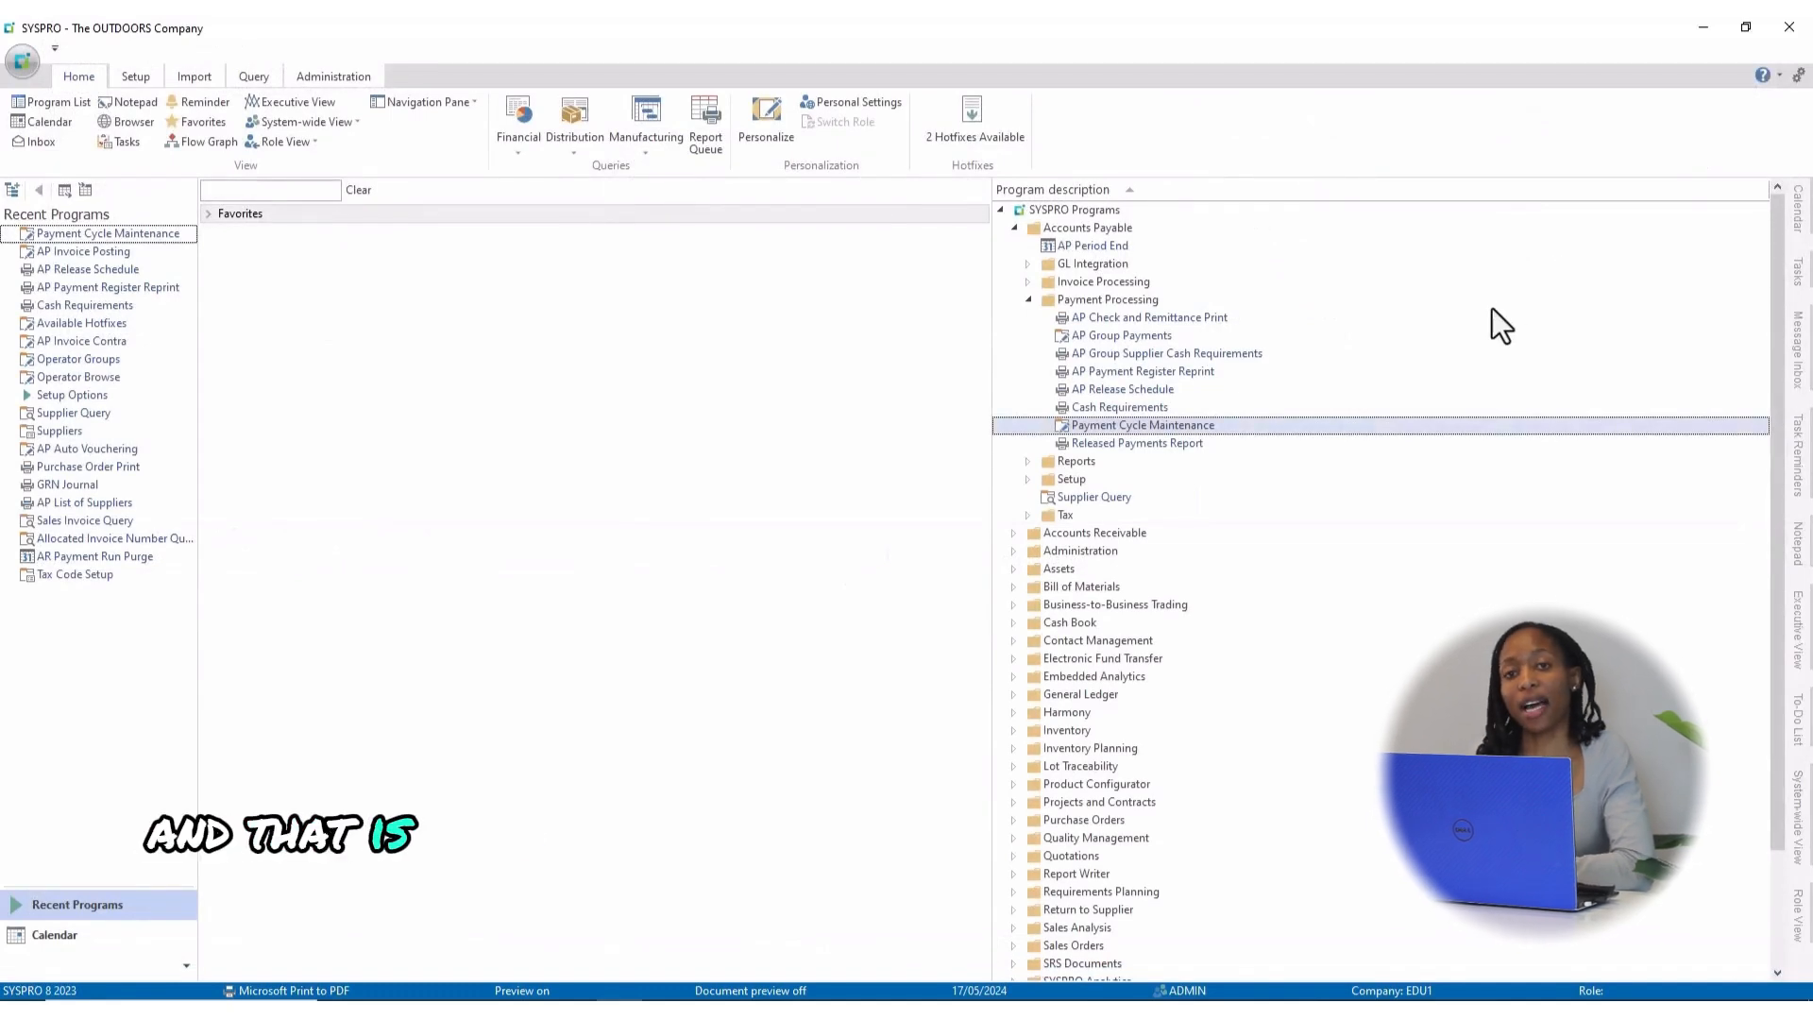